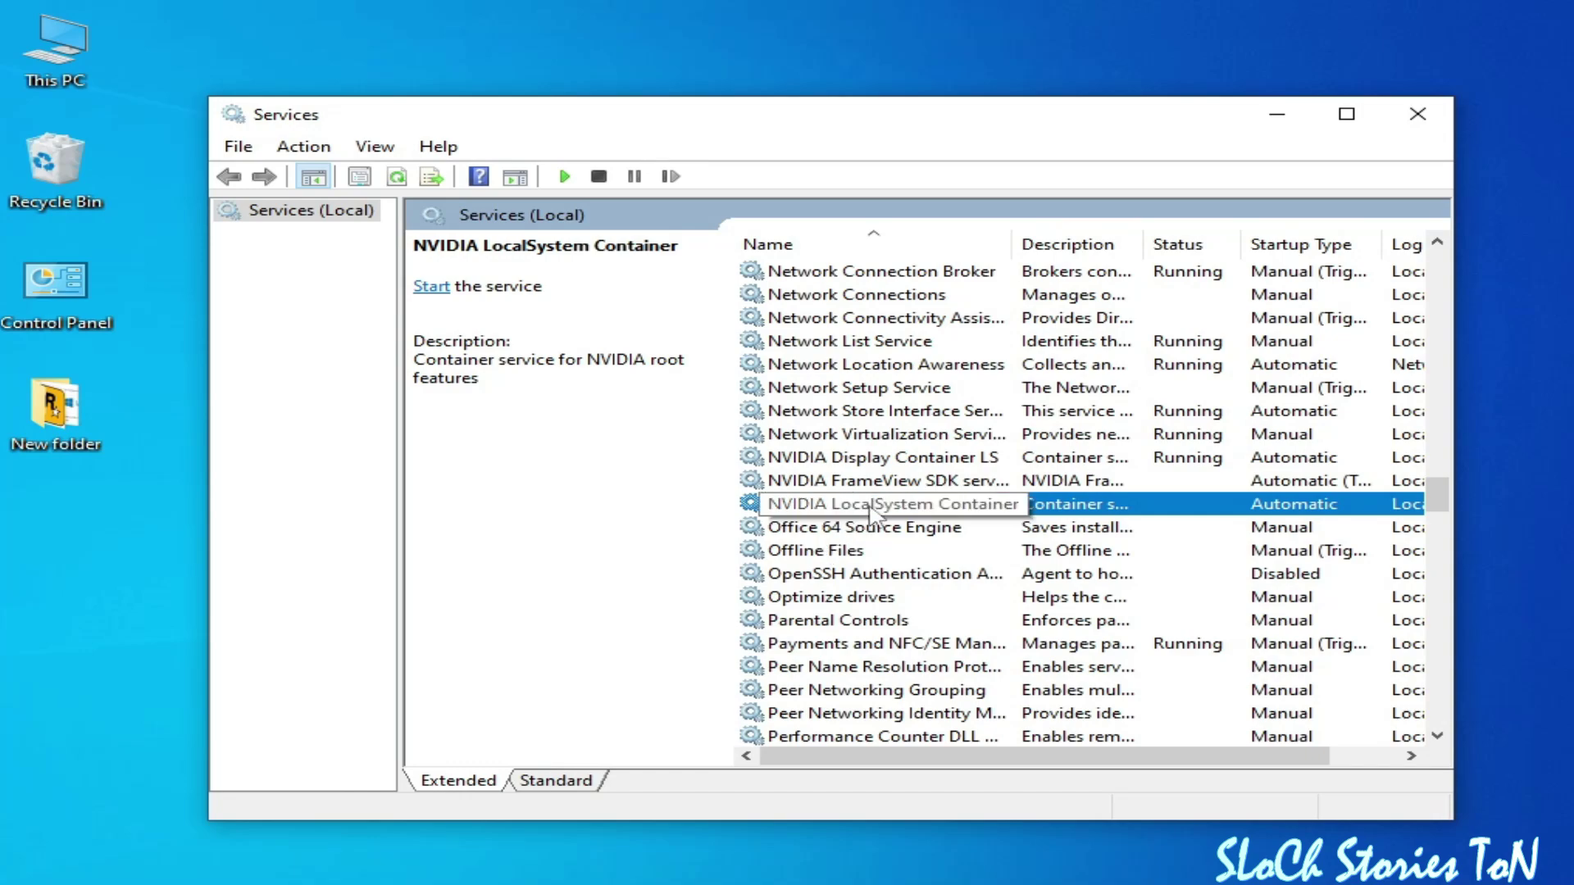
- Try starting NVIDIA LocalSystem Container twice, dismissing the Error 2 failure each time
right_click(874, 515)
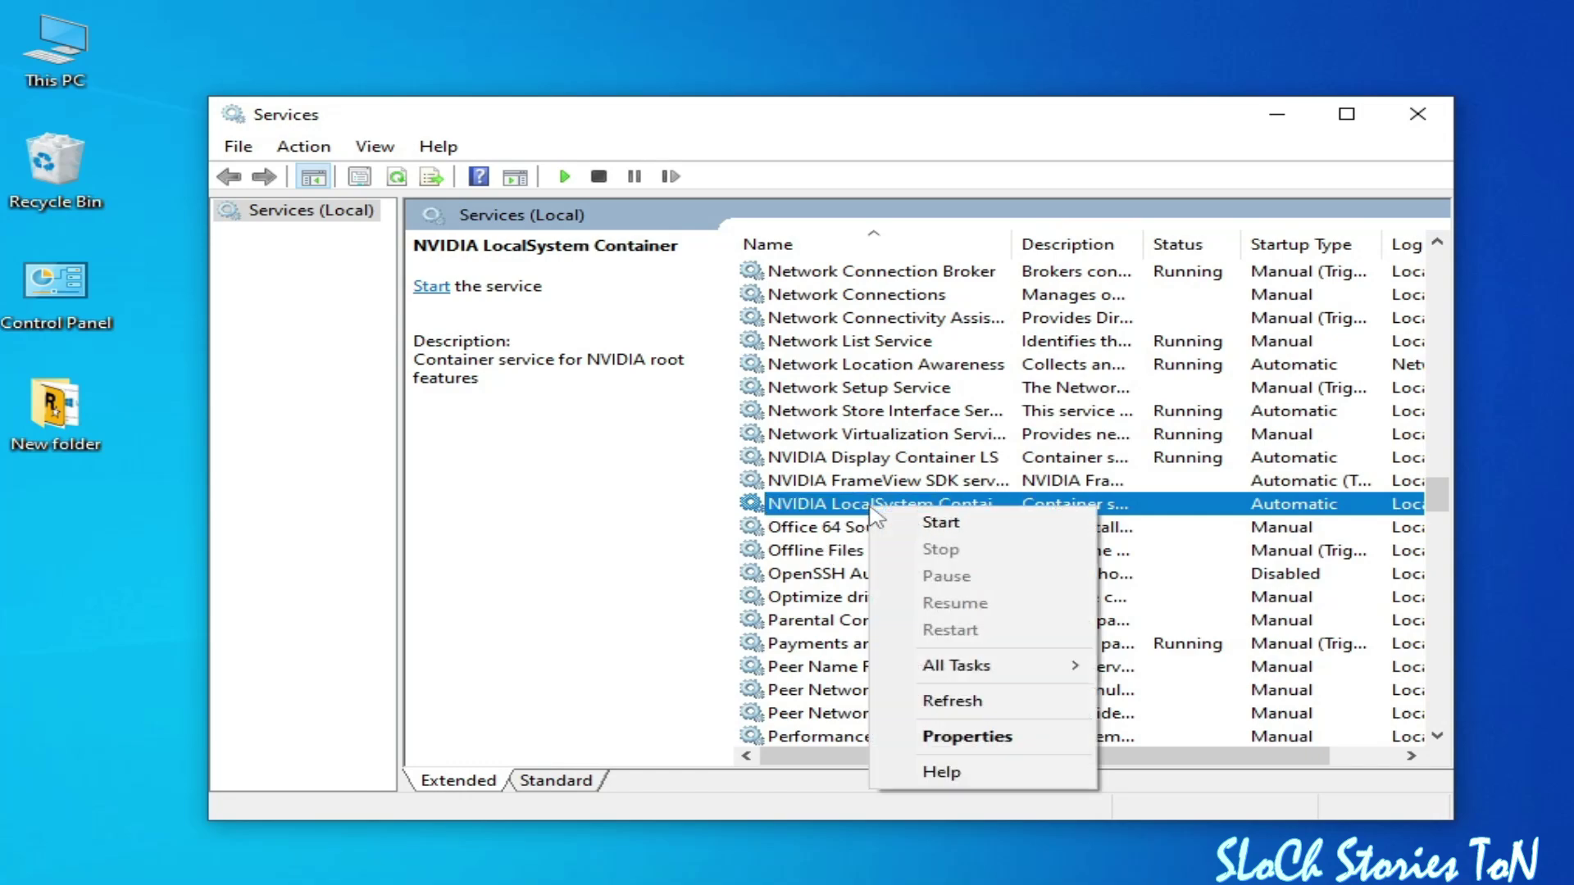
click(938, 522)
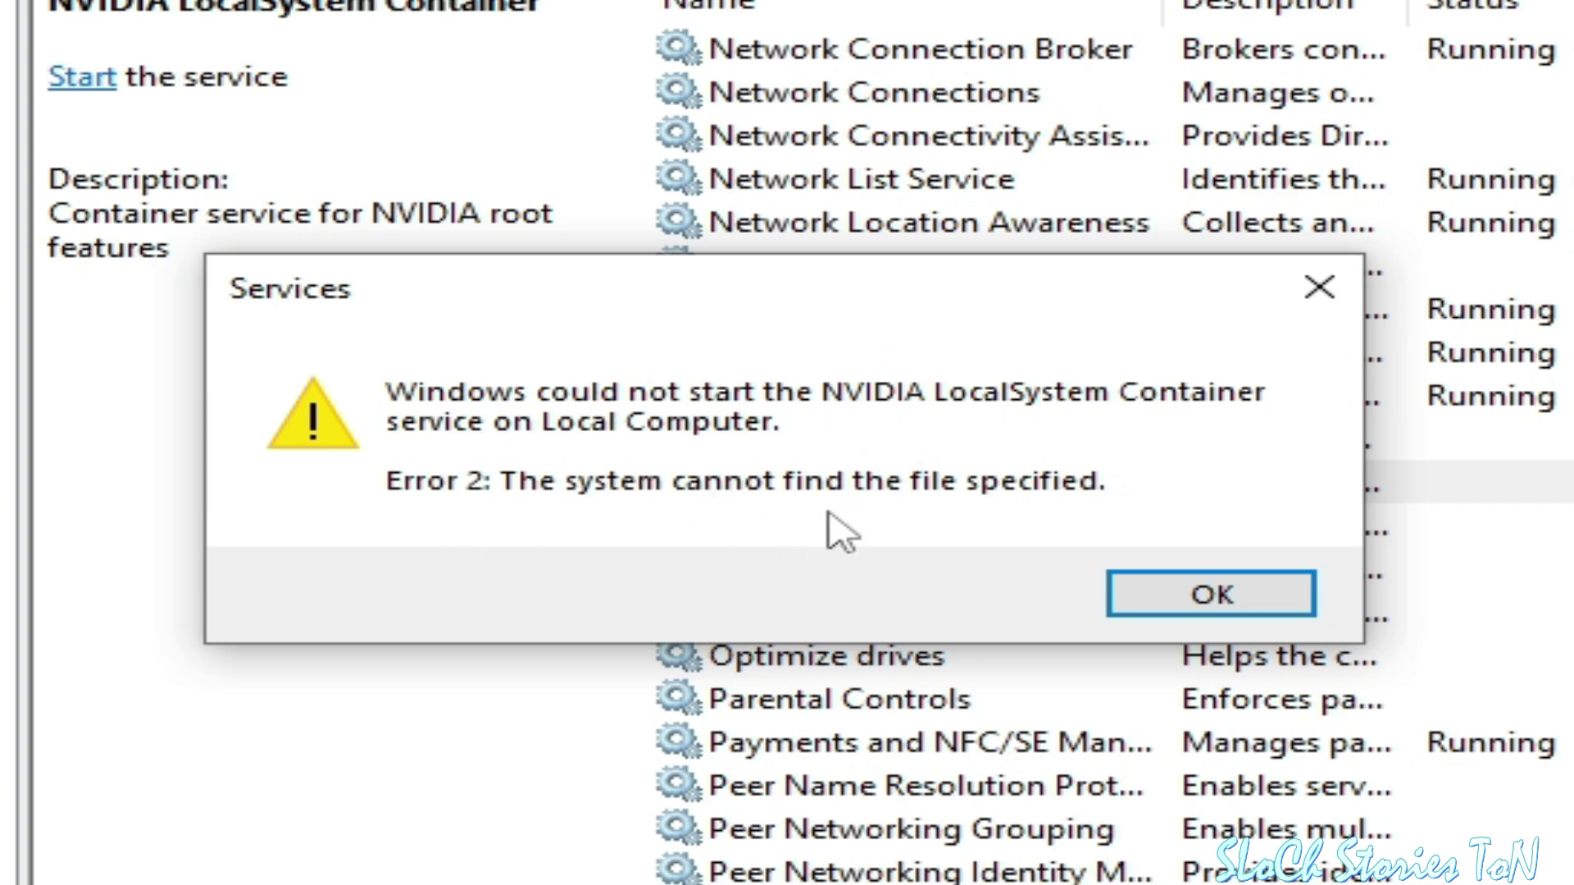
click(1164, 592)
right_click(957, 484)
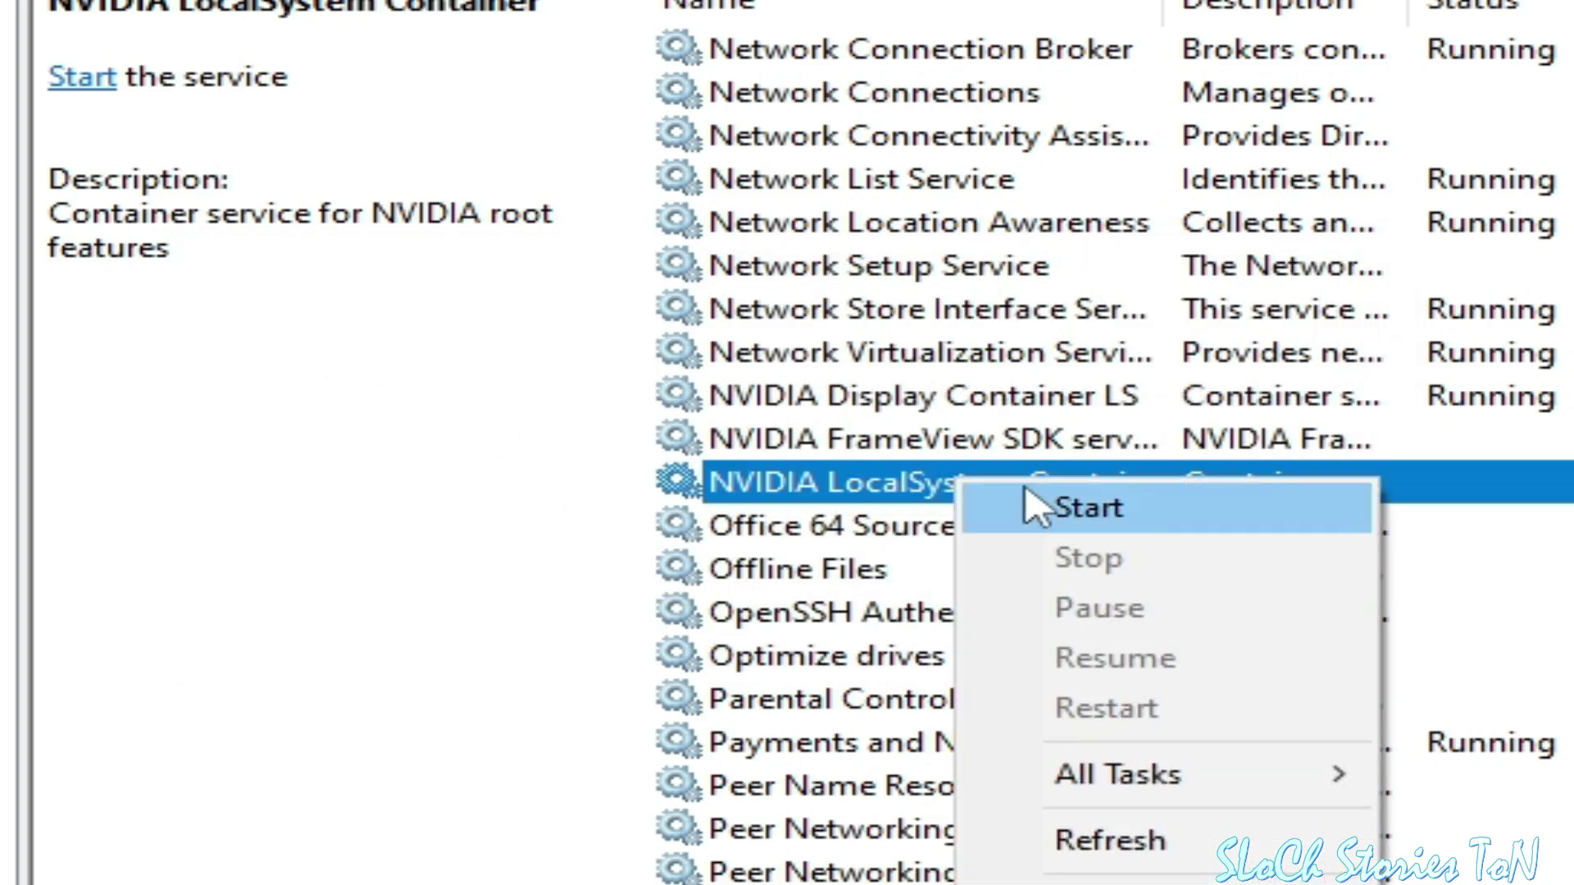
click(1033, 507)
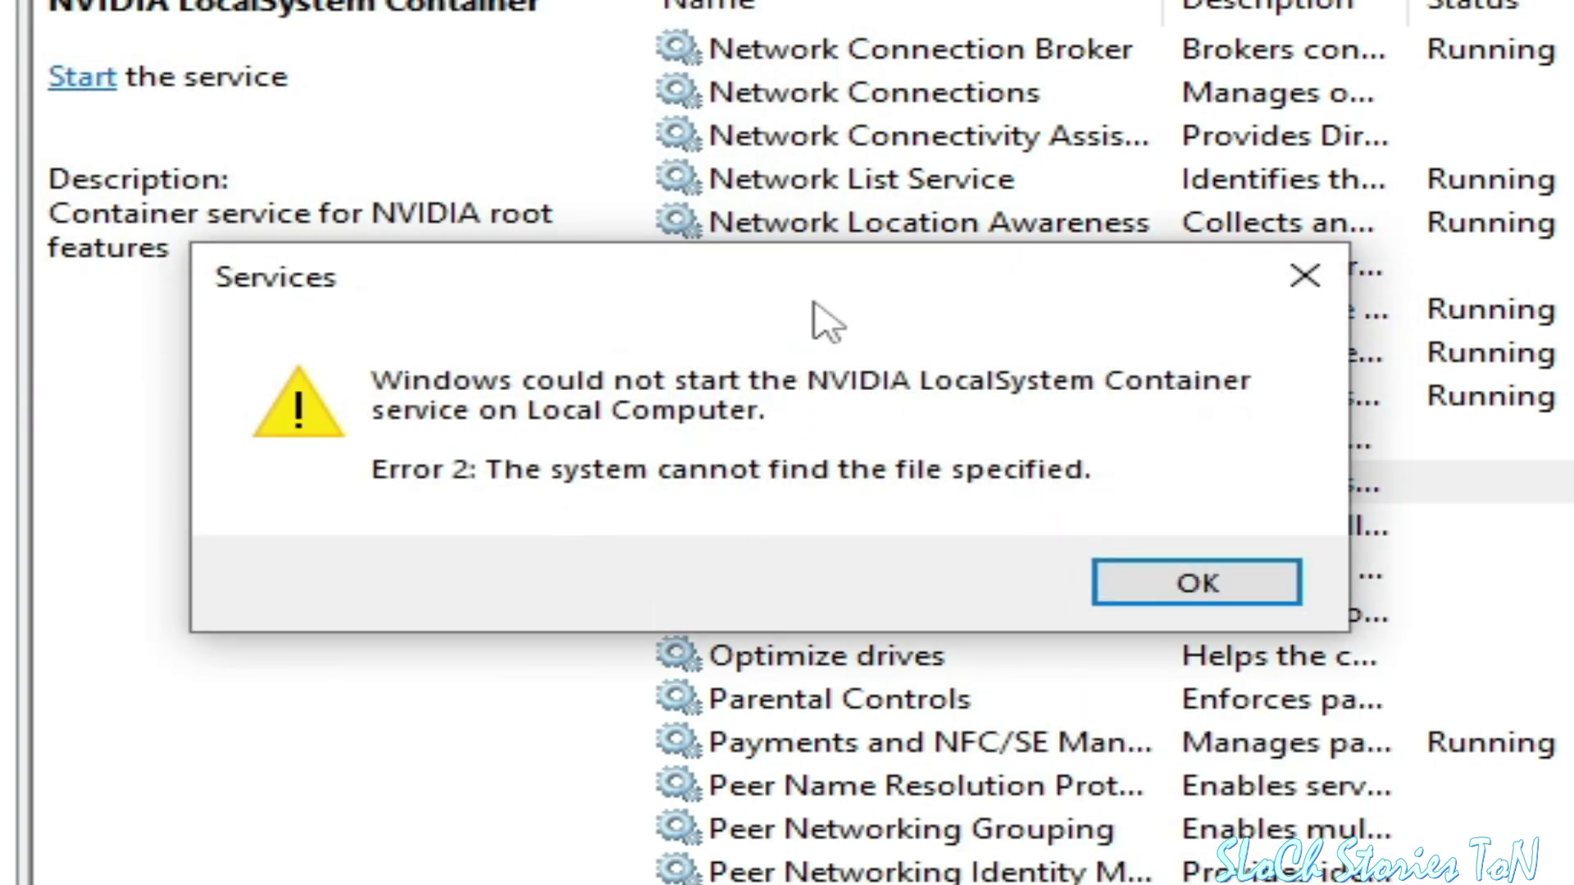
drag(827, 319, 849, 297)
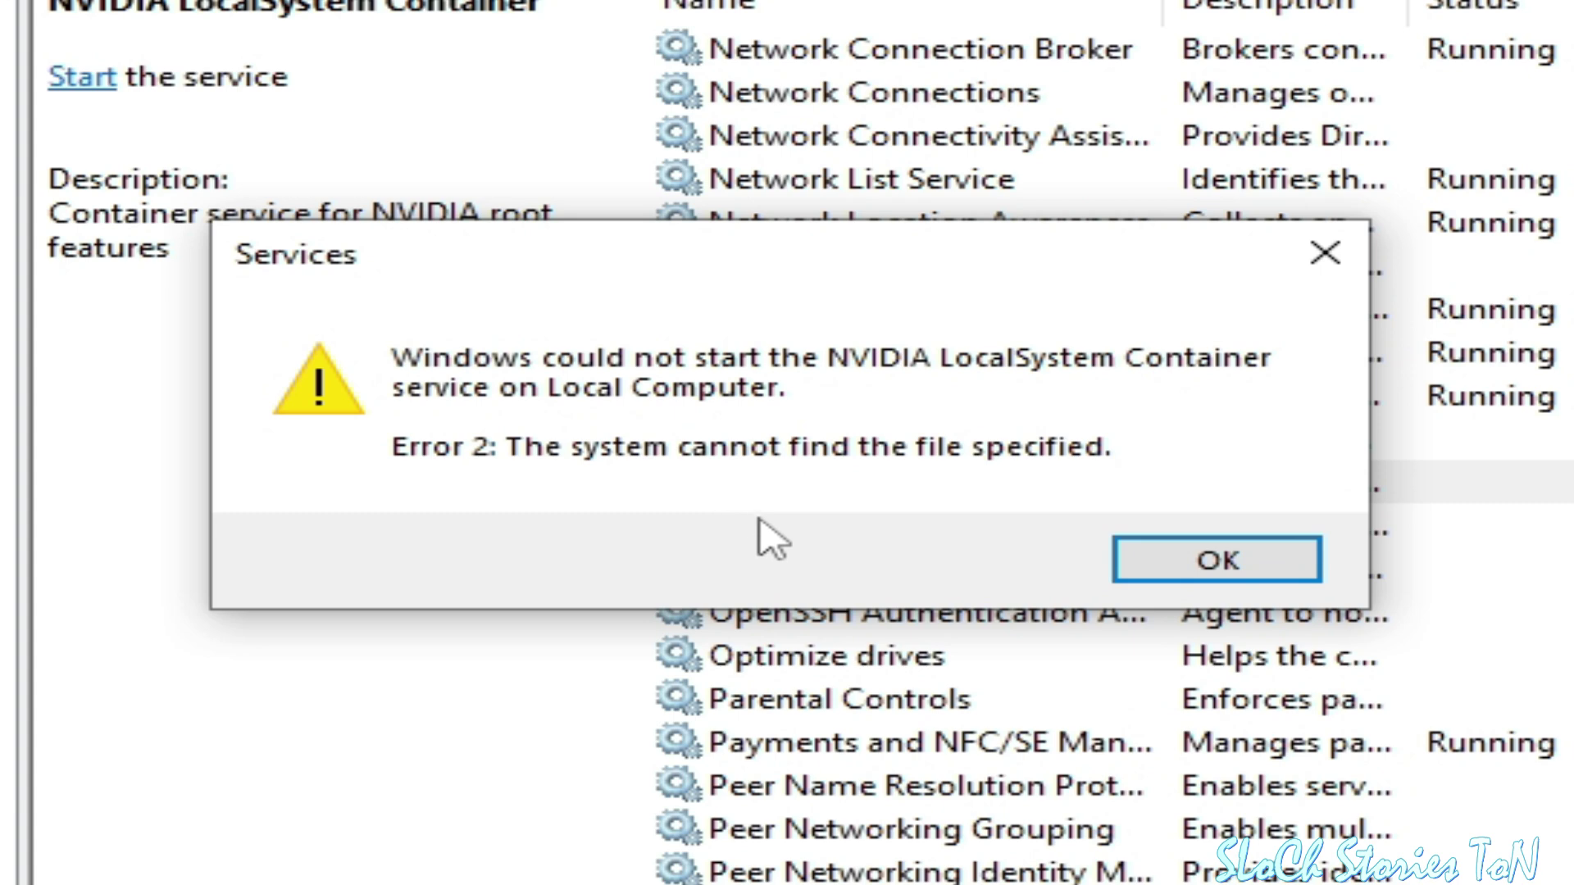
click(1186, 554)
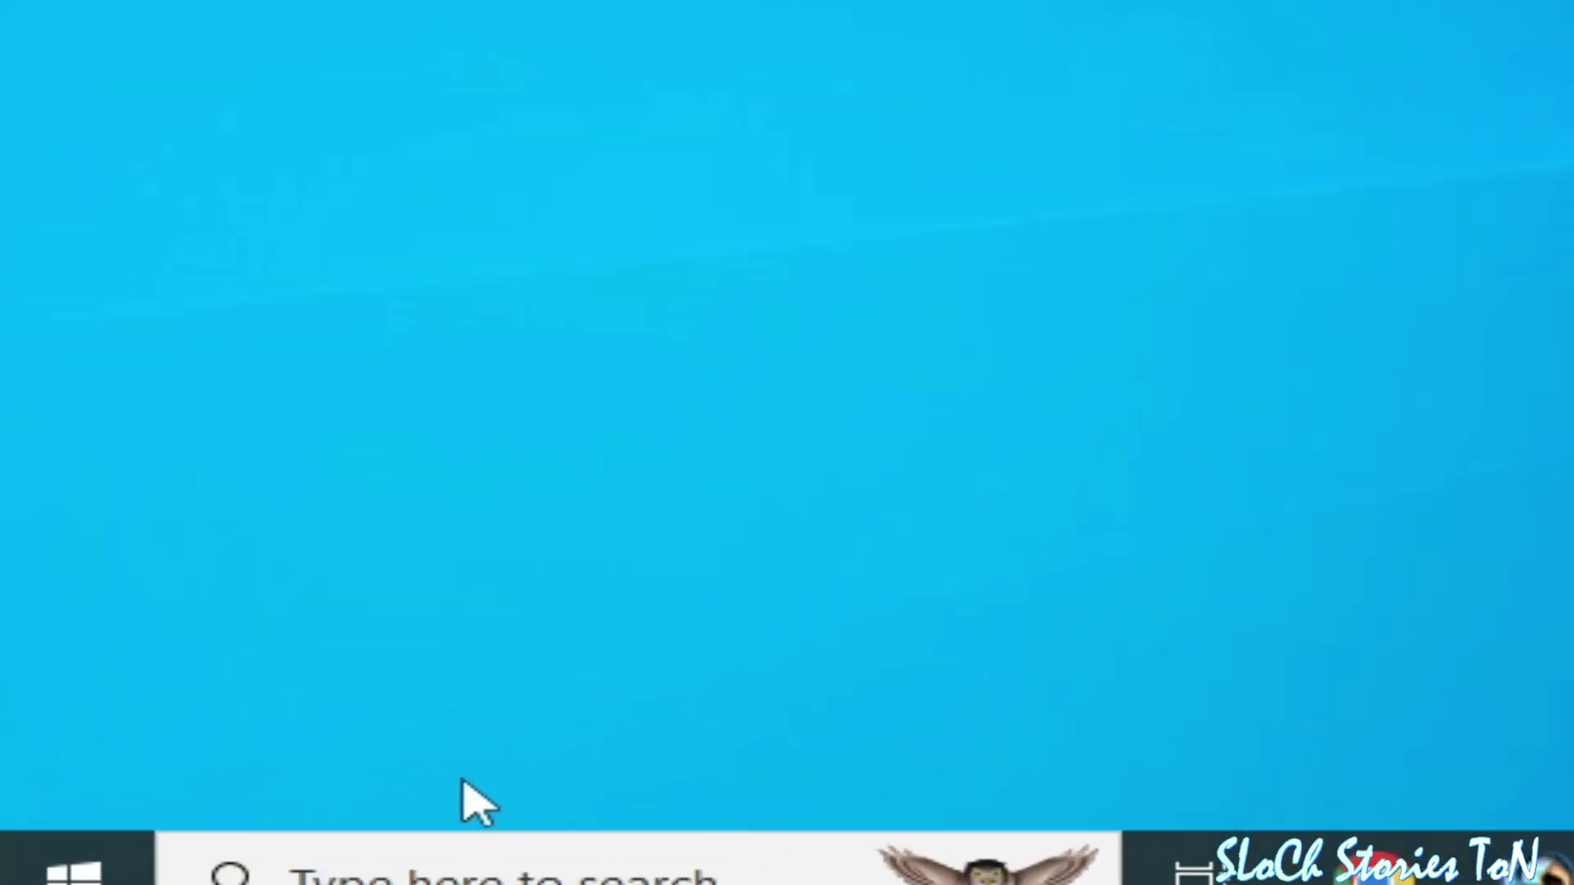
- Search 'control' to reach Windows Defender Firewall and switch private and public networks to Off
click(409, 875)
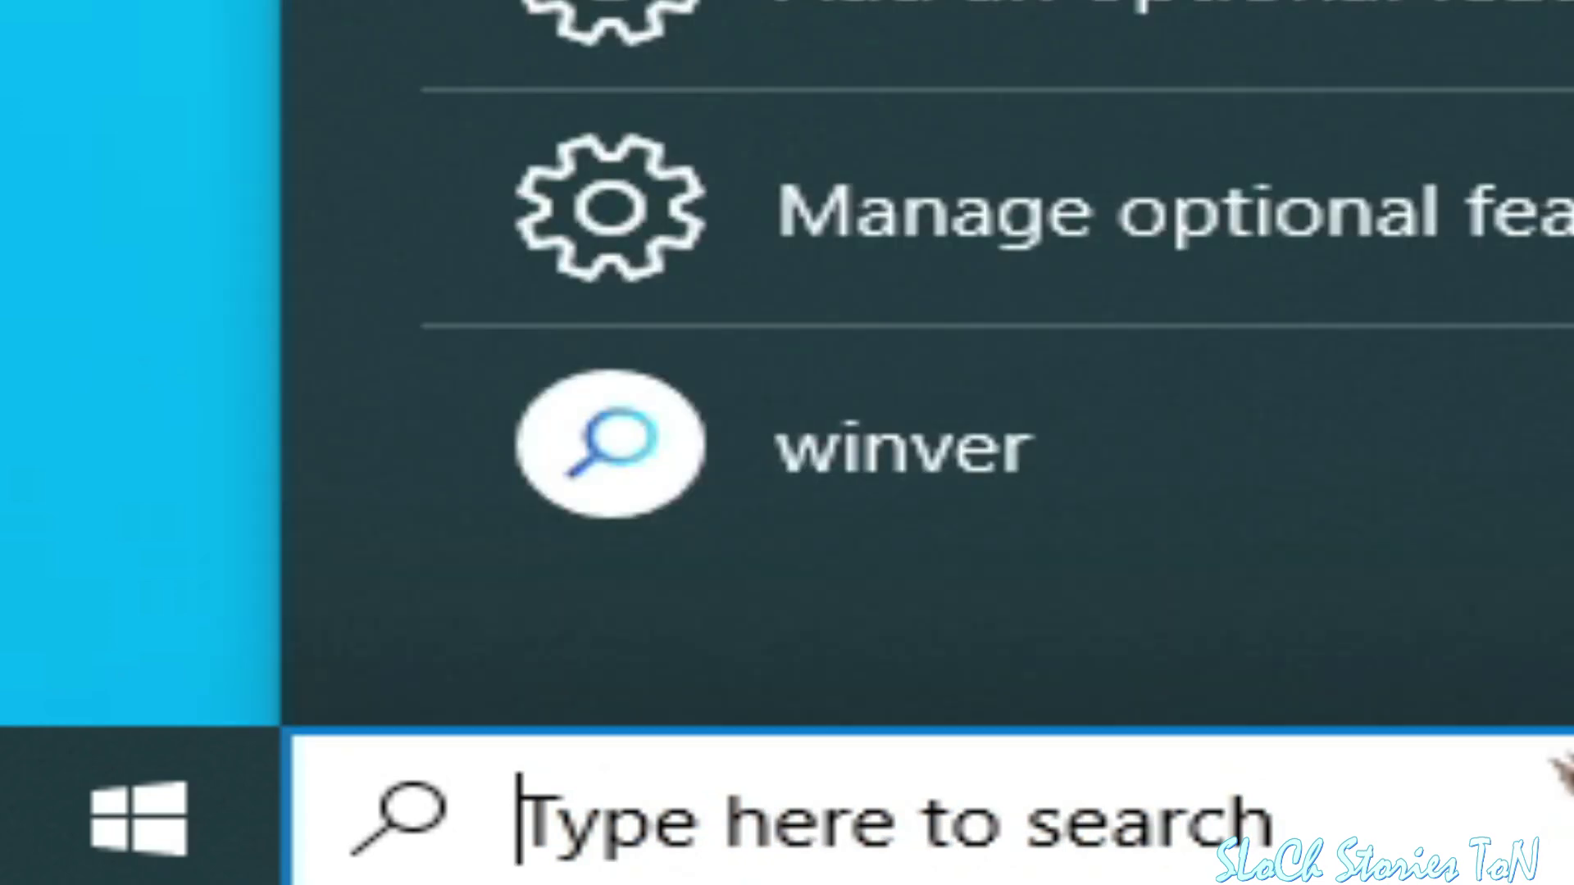
text(control)
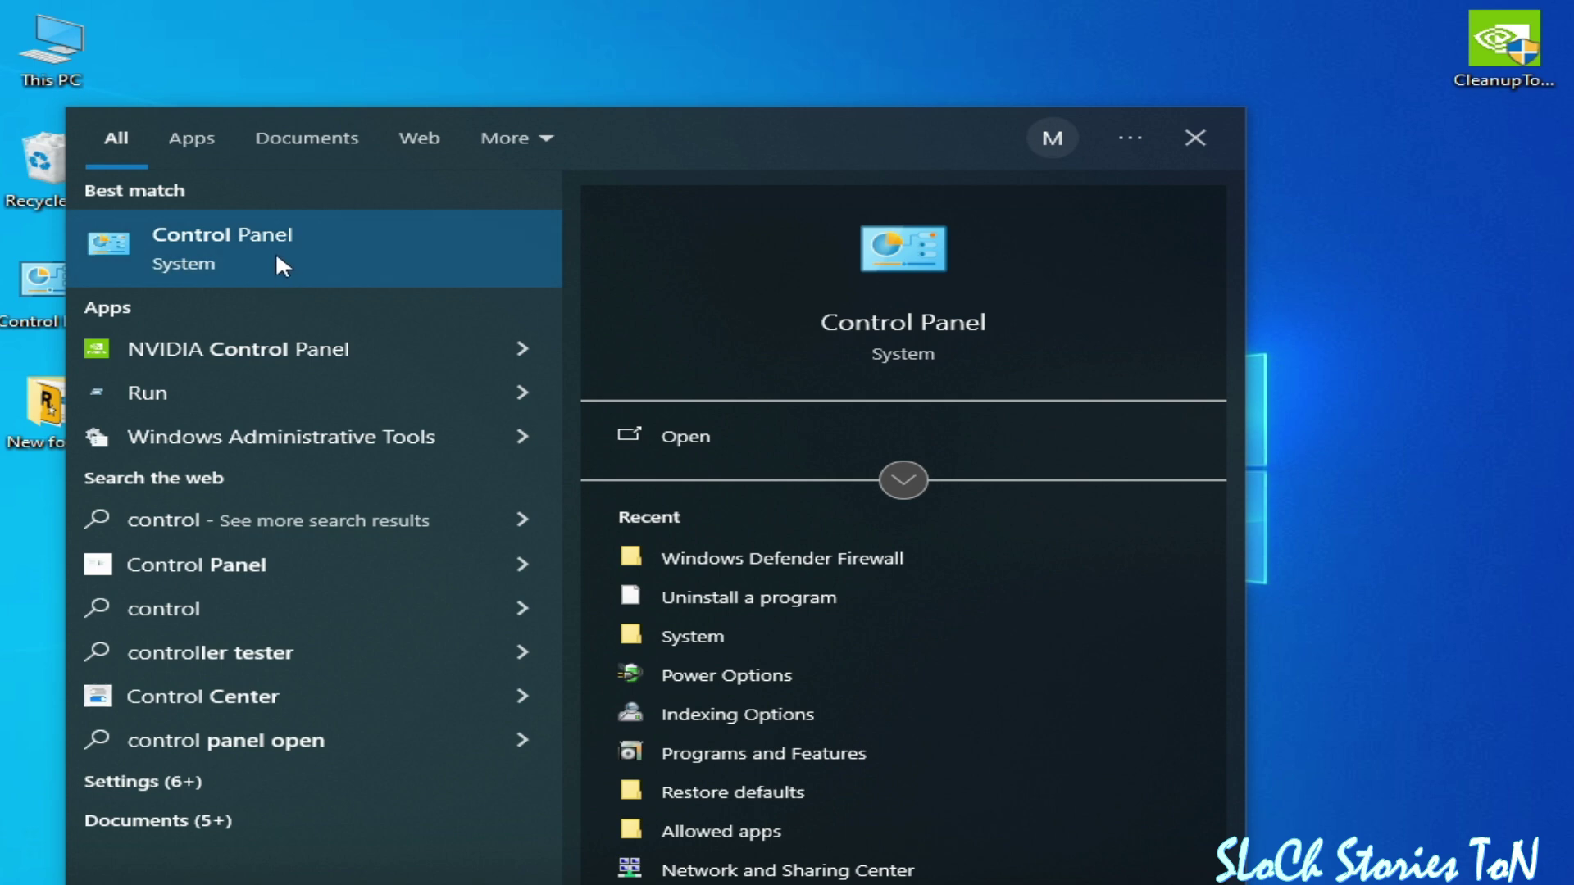
click(279, 260)
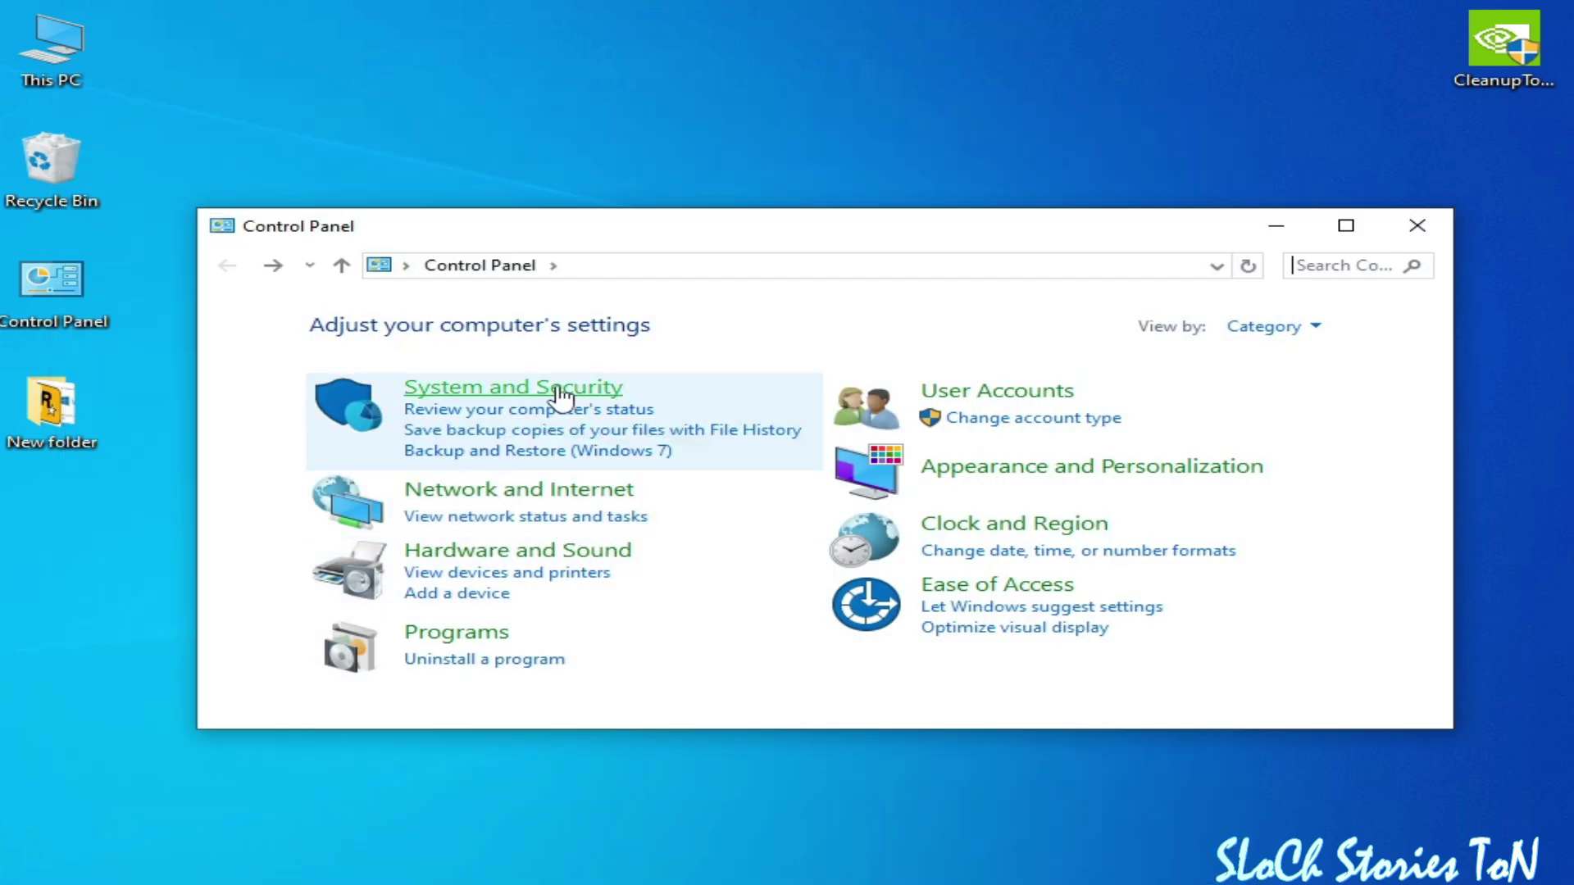
click(512, 397)
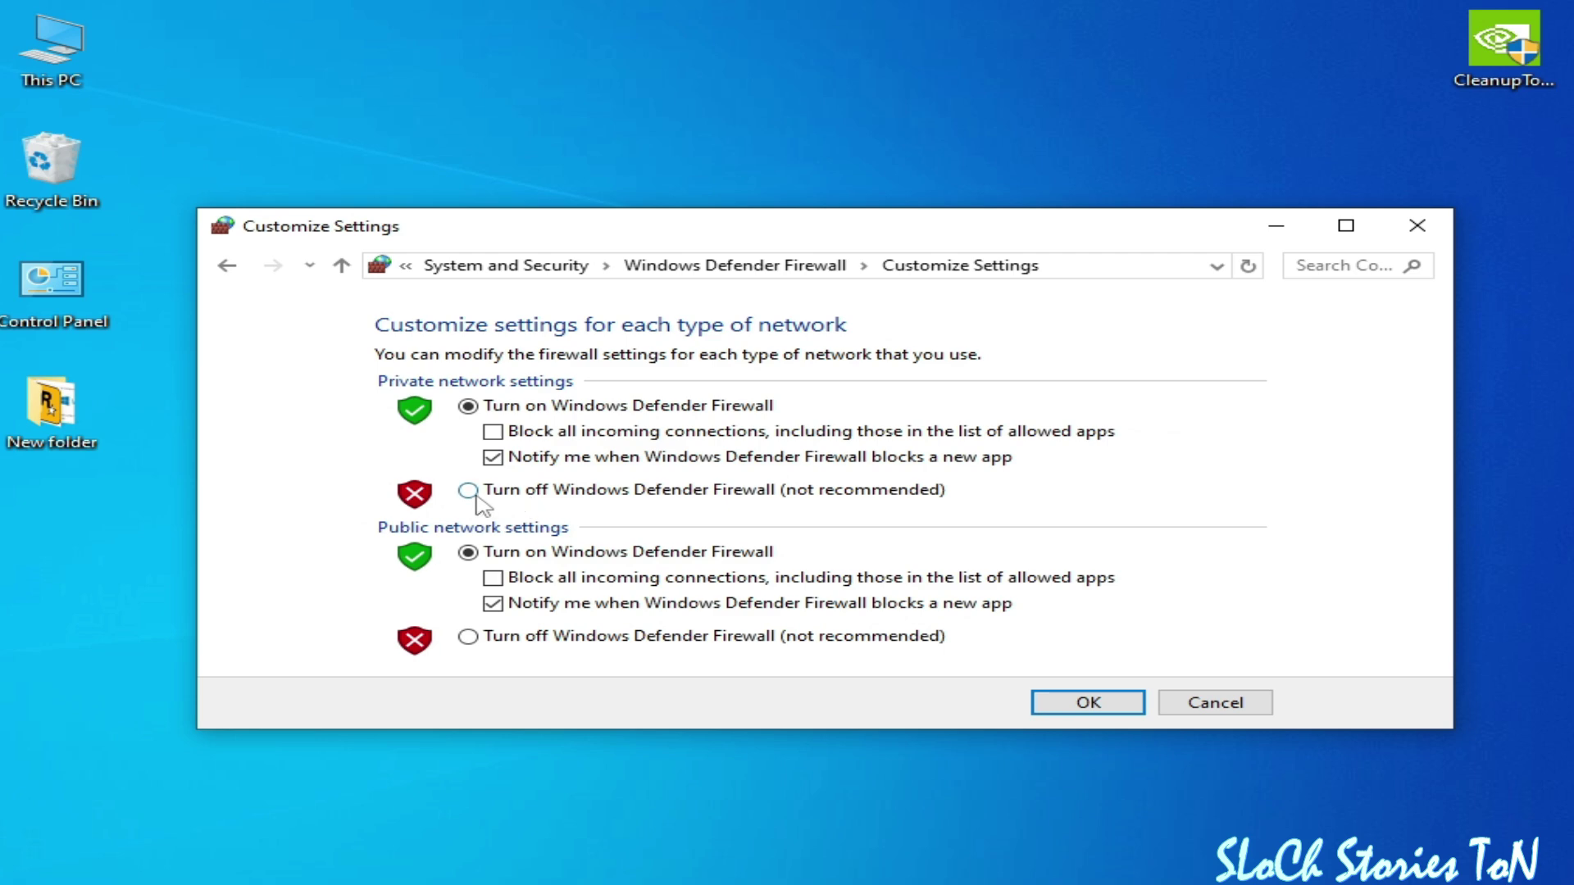
click(468, 491)
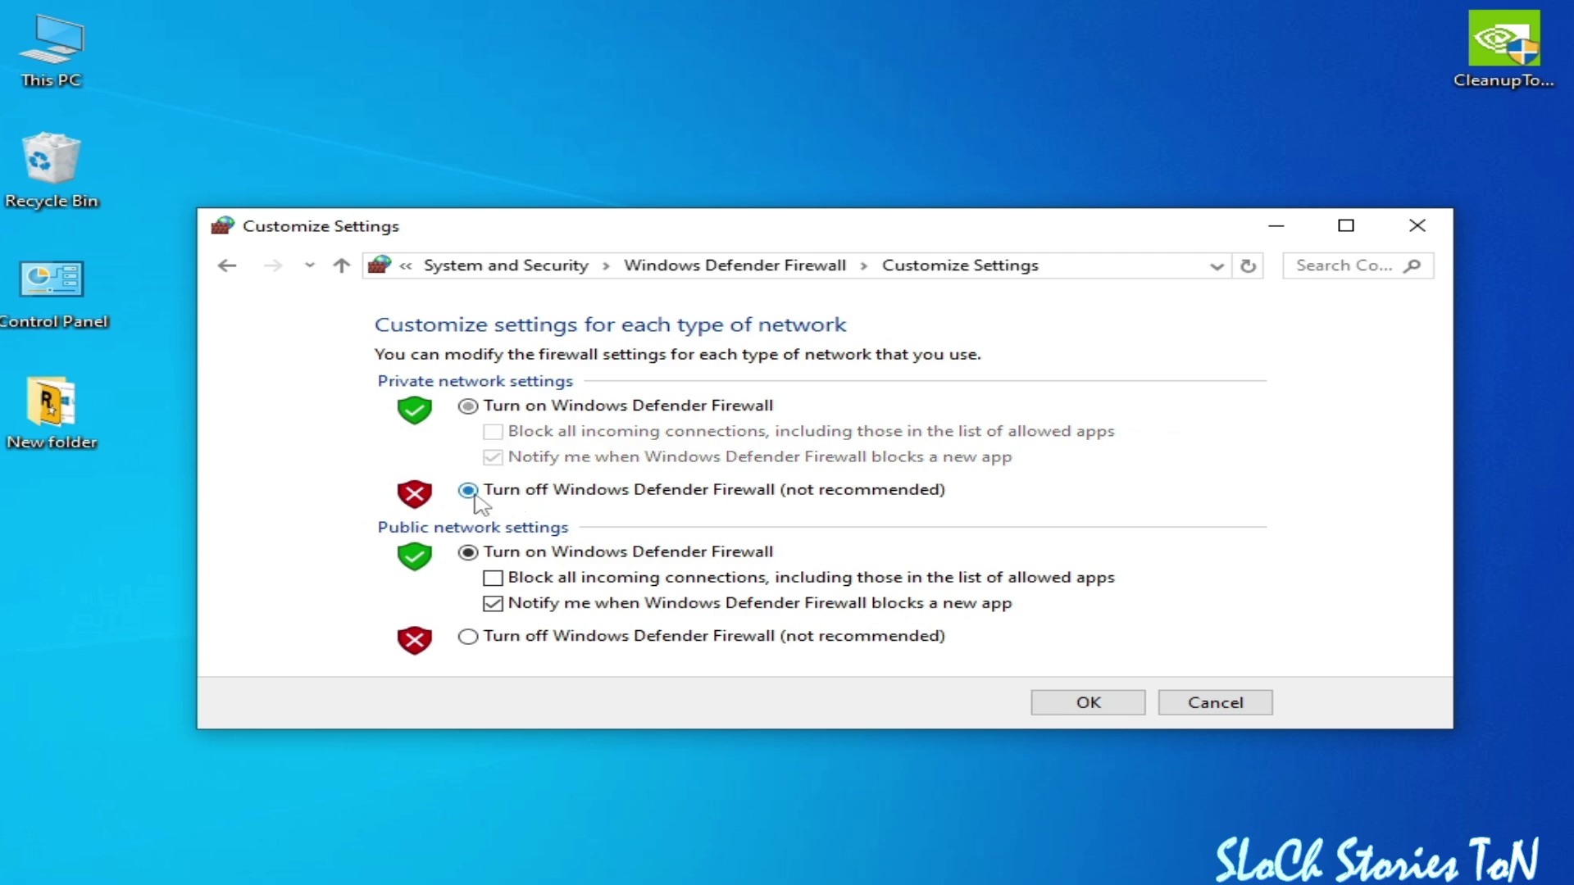
click(468, 638)
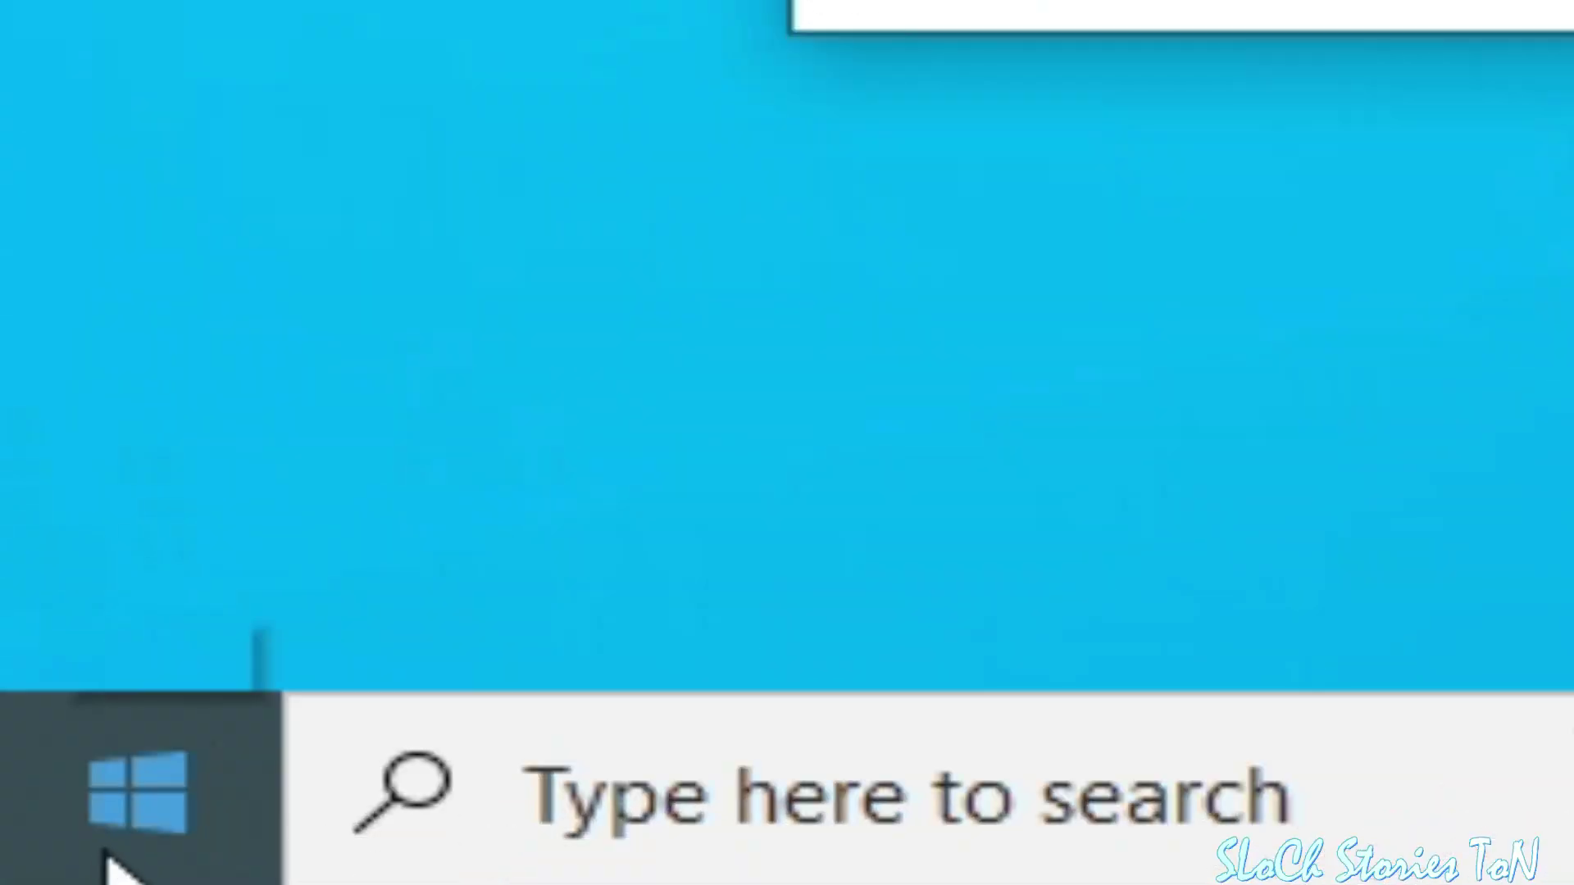
- Restart the PC from the Start menu's power options
click(114, 868)
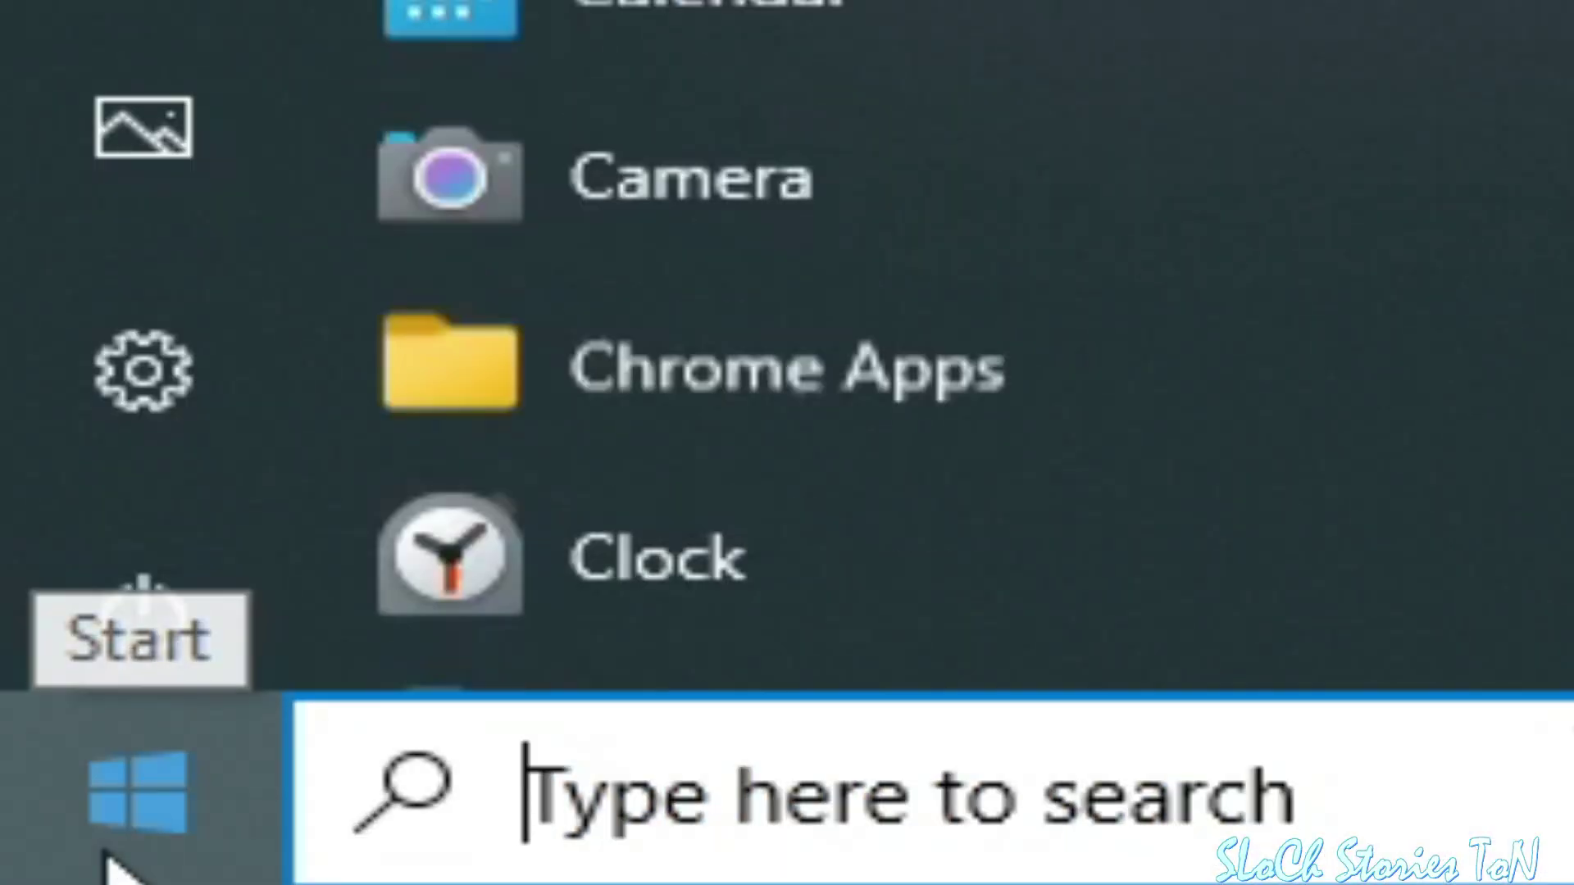
click(140, 604)
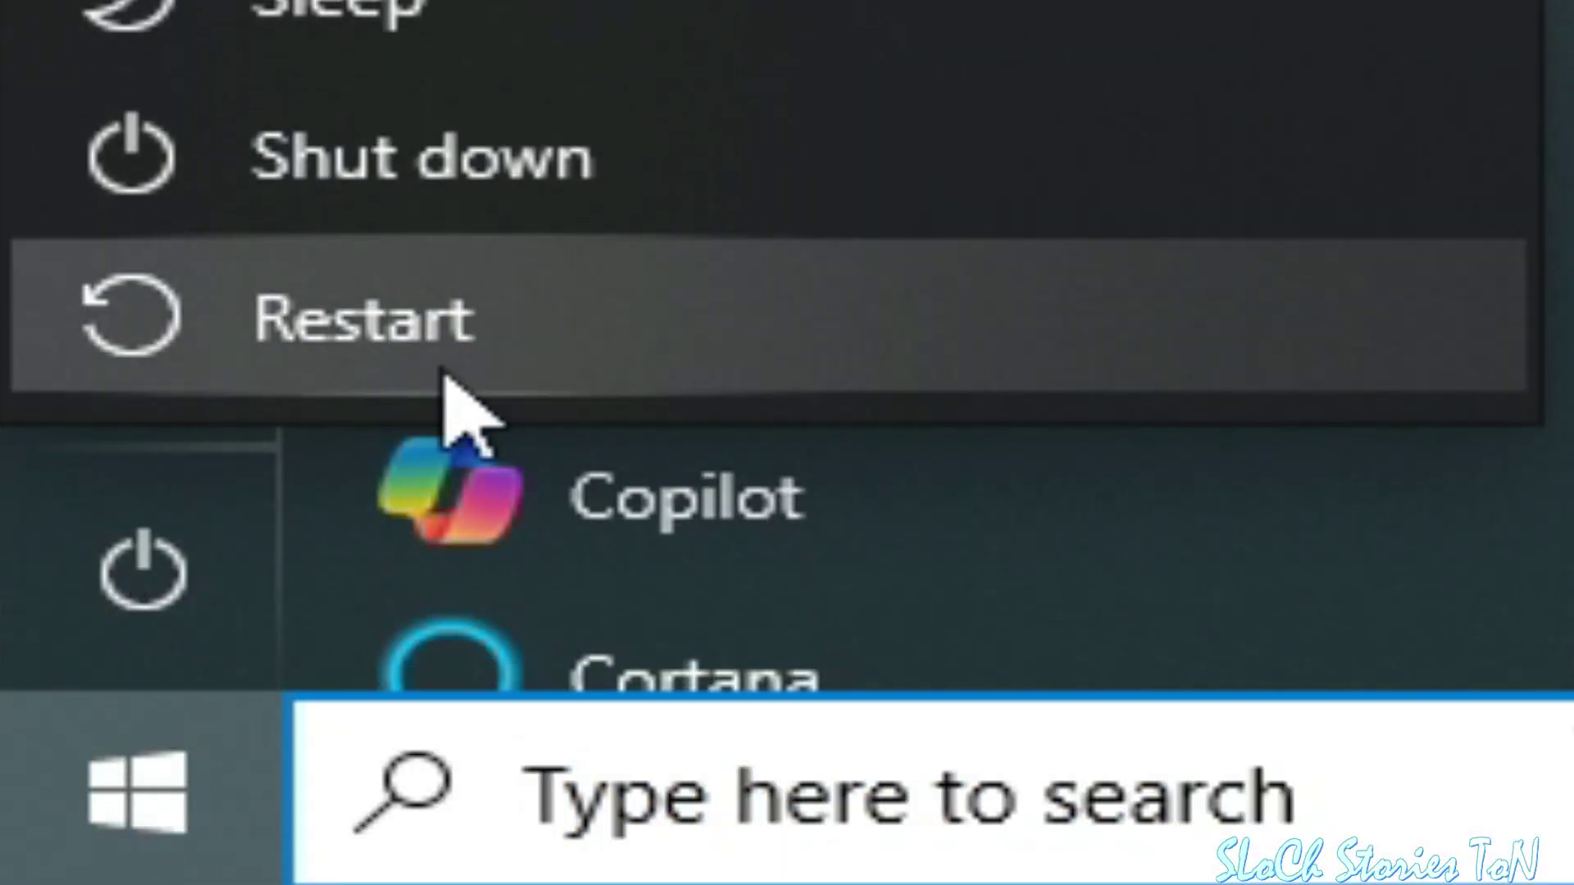
click(469, 351)
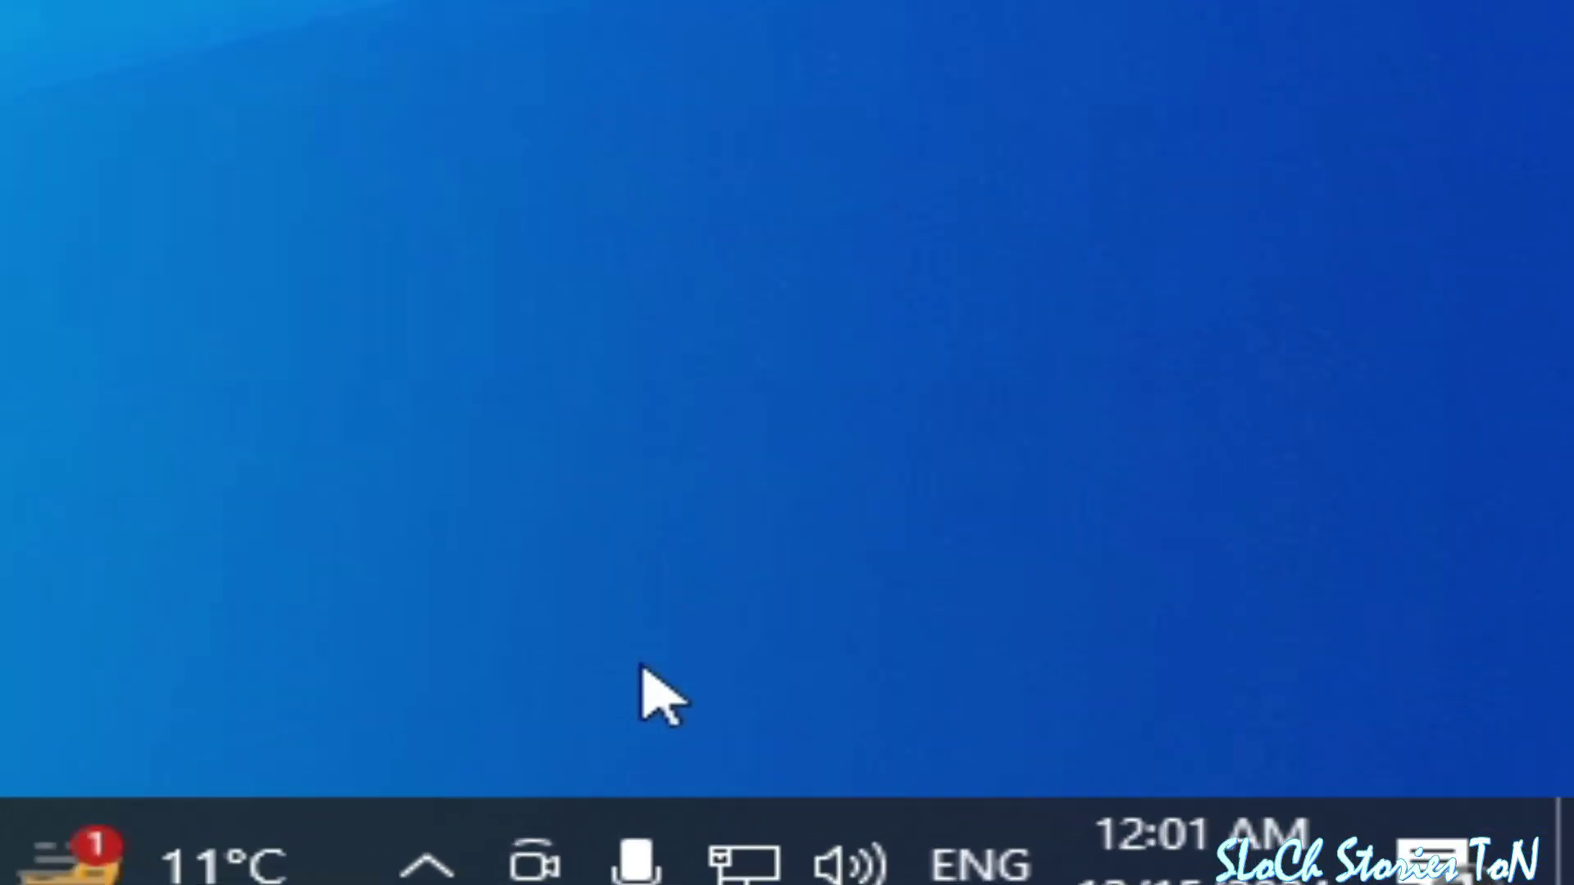
- Run Network reset from Network & Internet settings and confirm resetting now
click(744, 856)
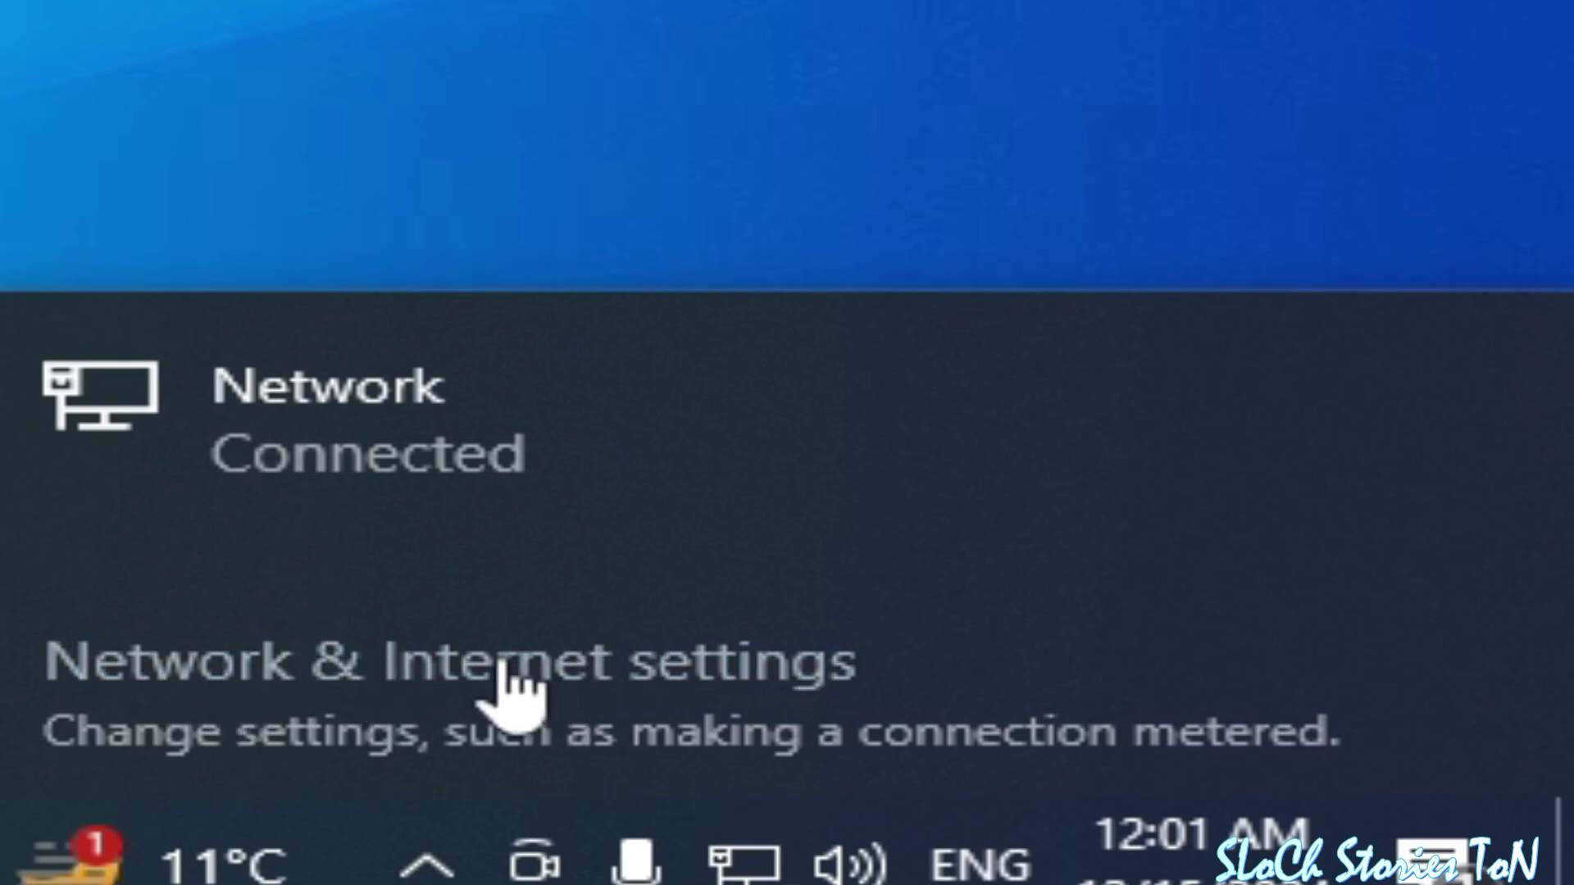
click(555, 664)
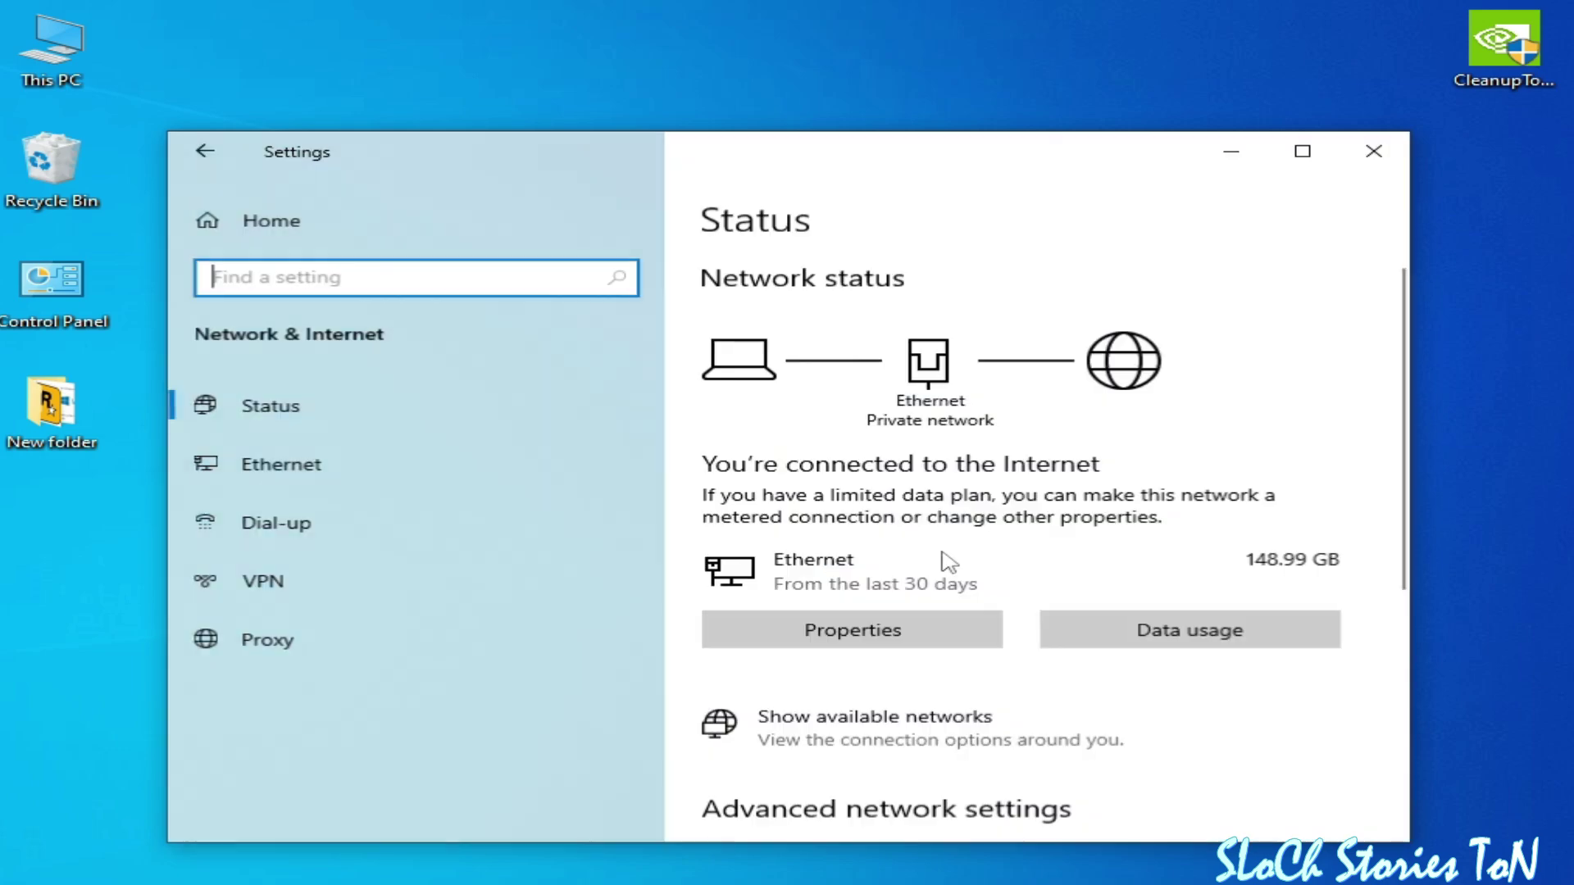
click(334, 415)
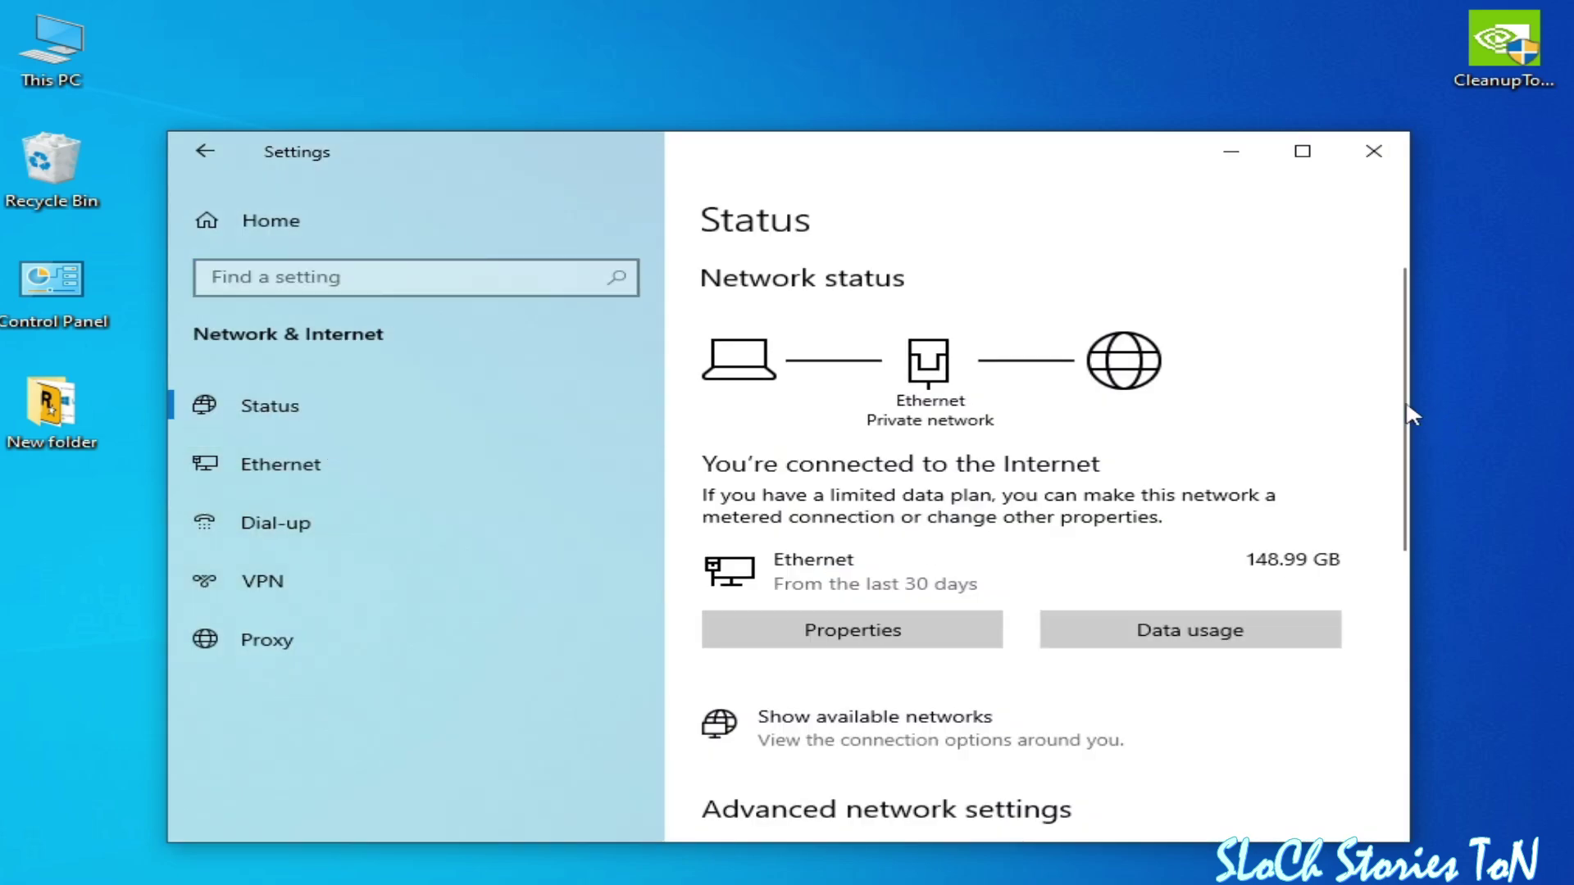
drag(1399, 400, 1400, 628)
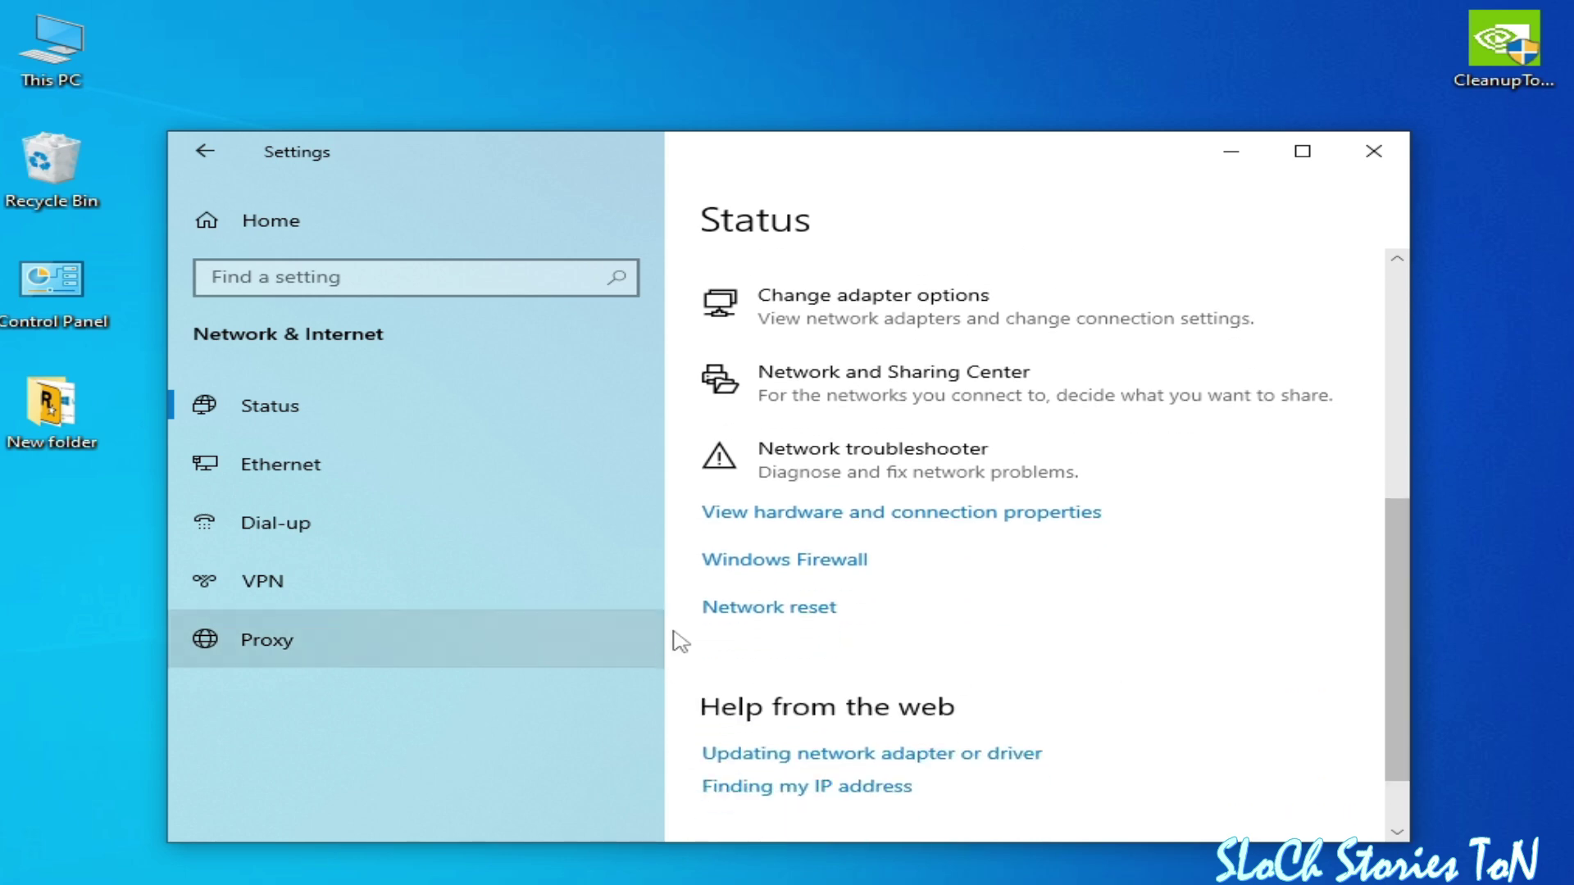
click(754, 619)
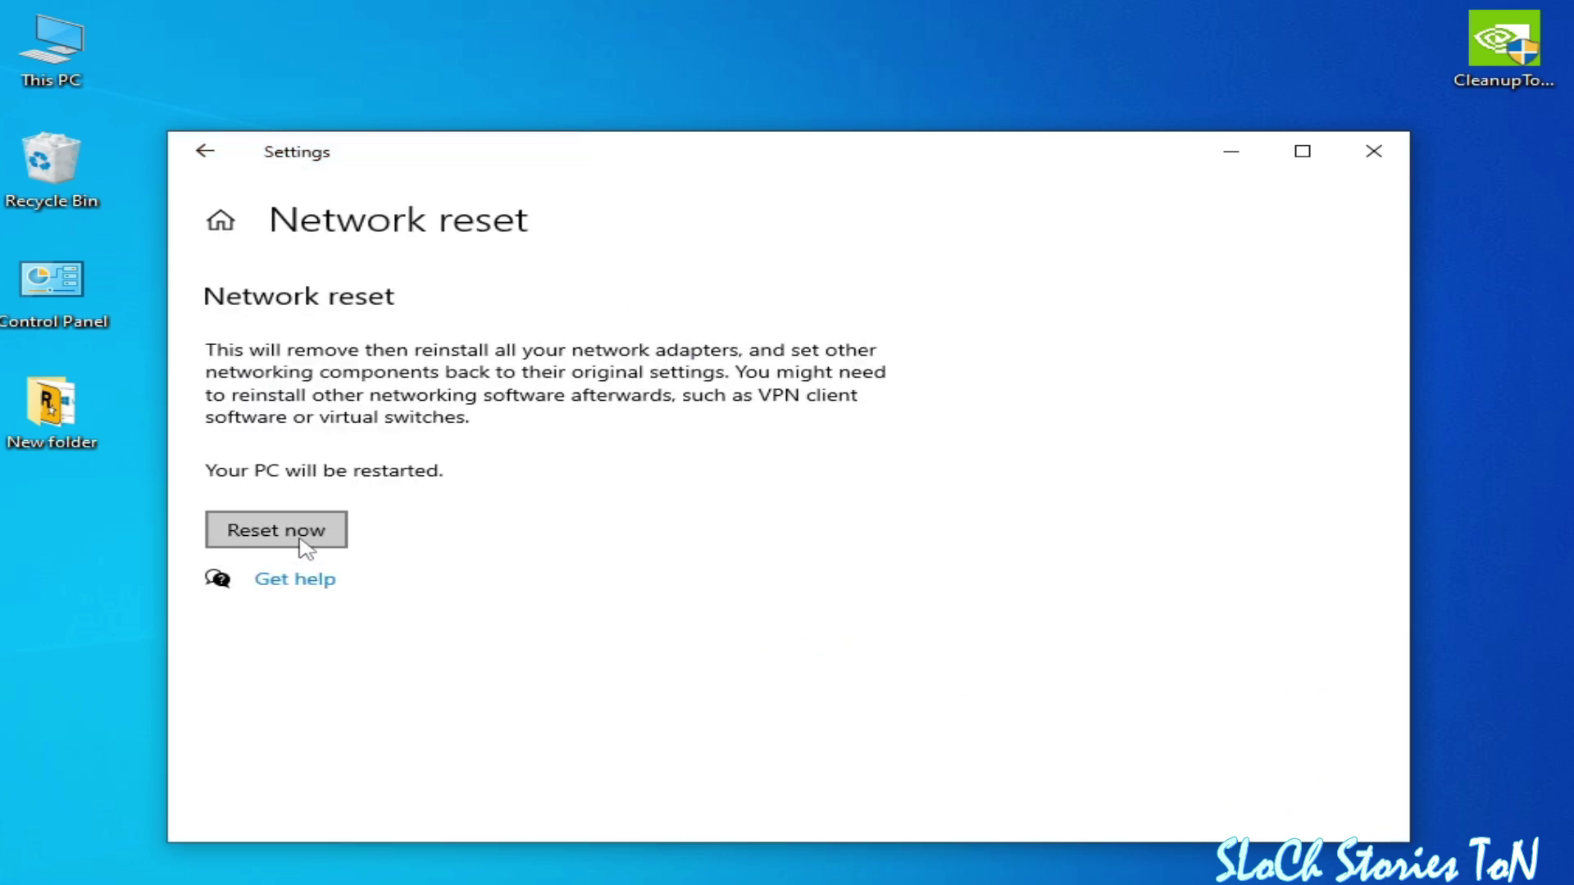
click(305, 541)
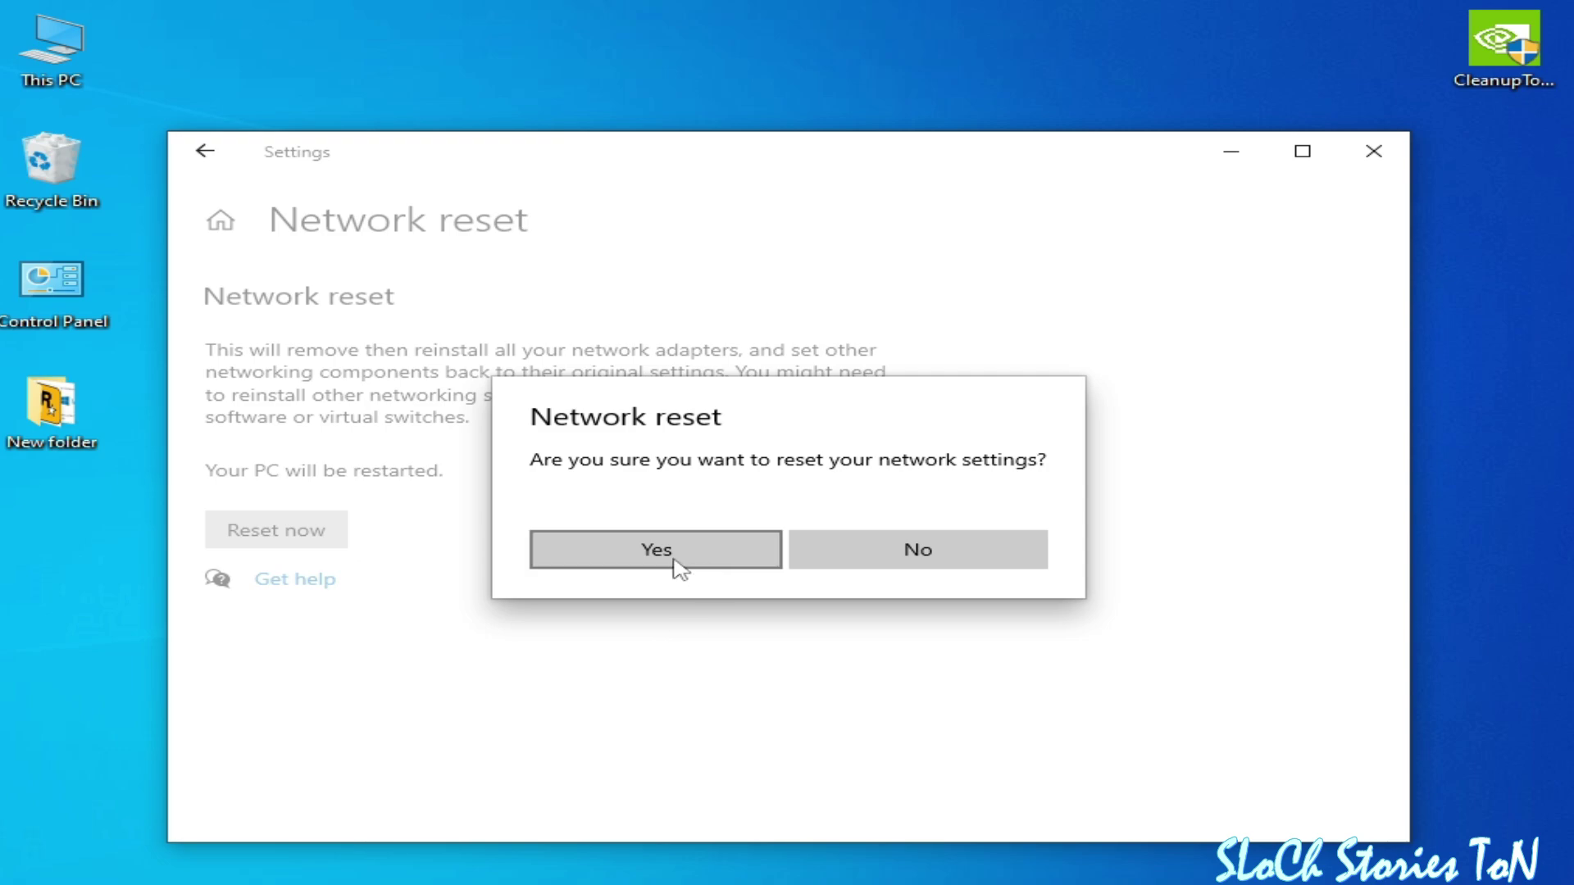
click(674, 556)
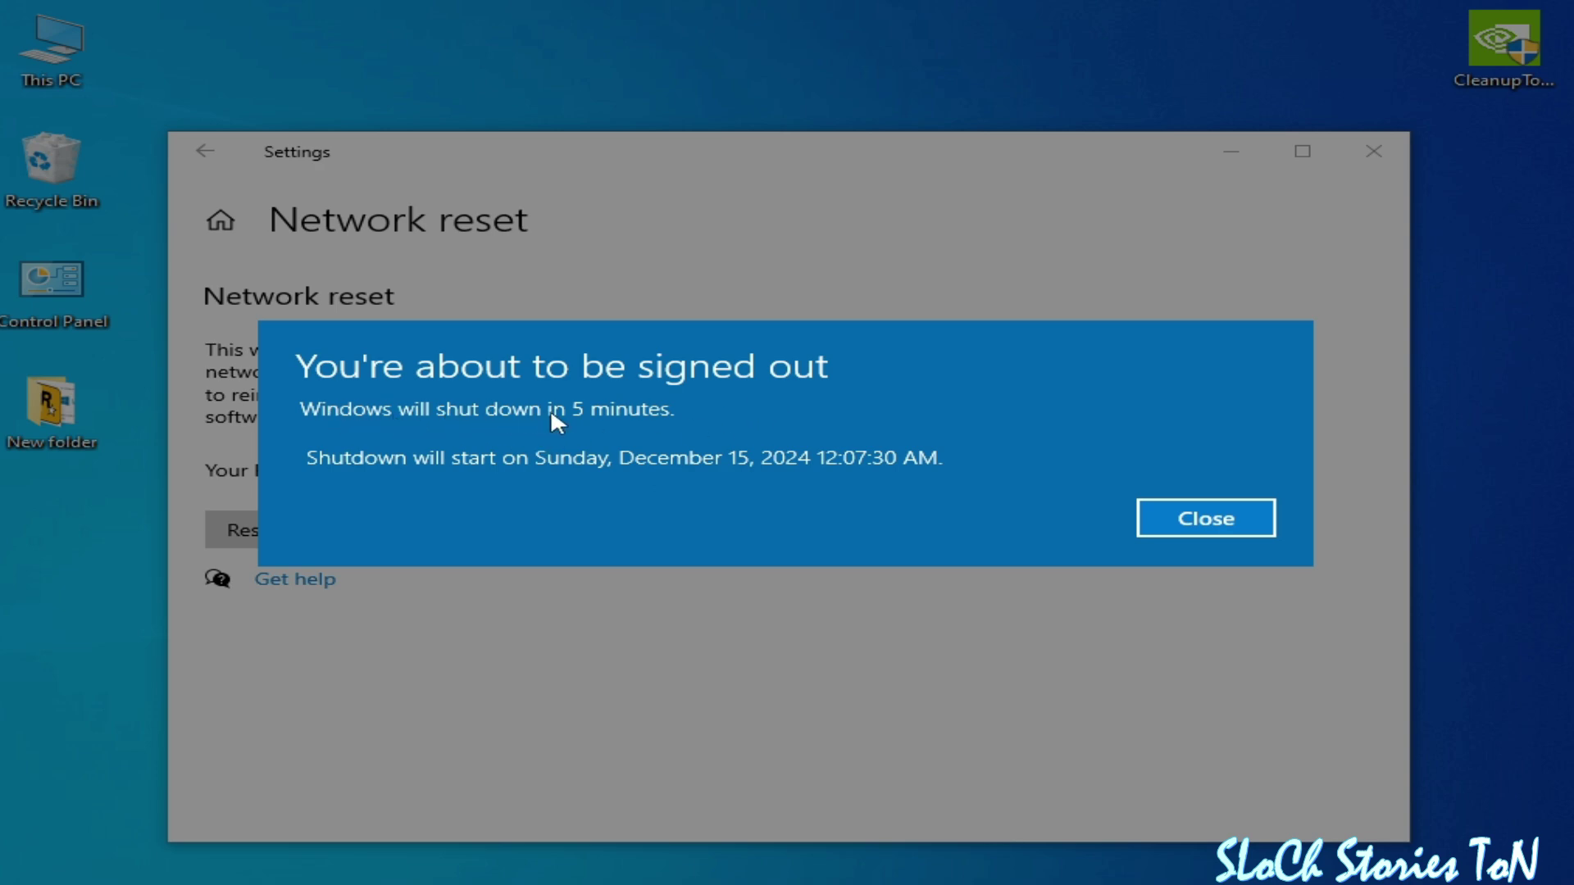
- Dismiss the sign-out notice, restart from the Start menu, then search for msconfig
click(1199, 519)
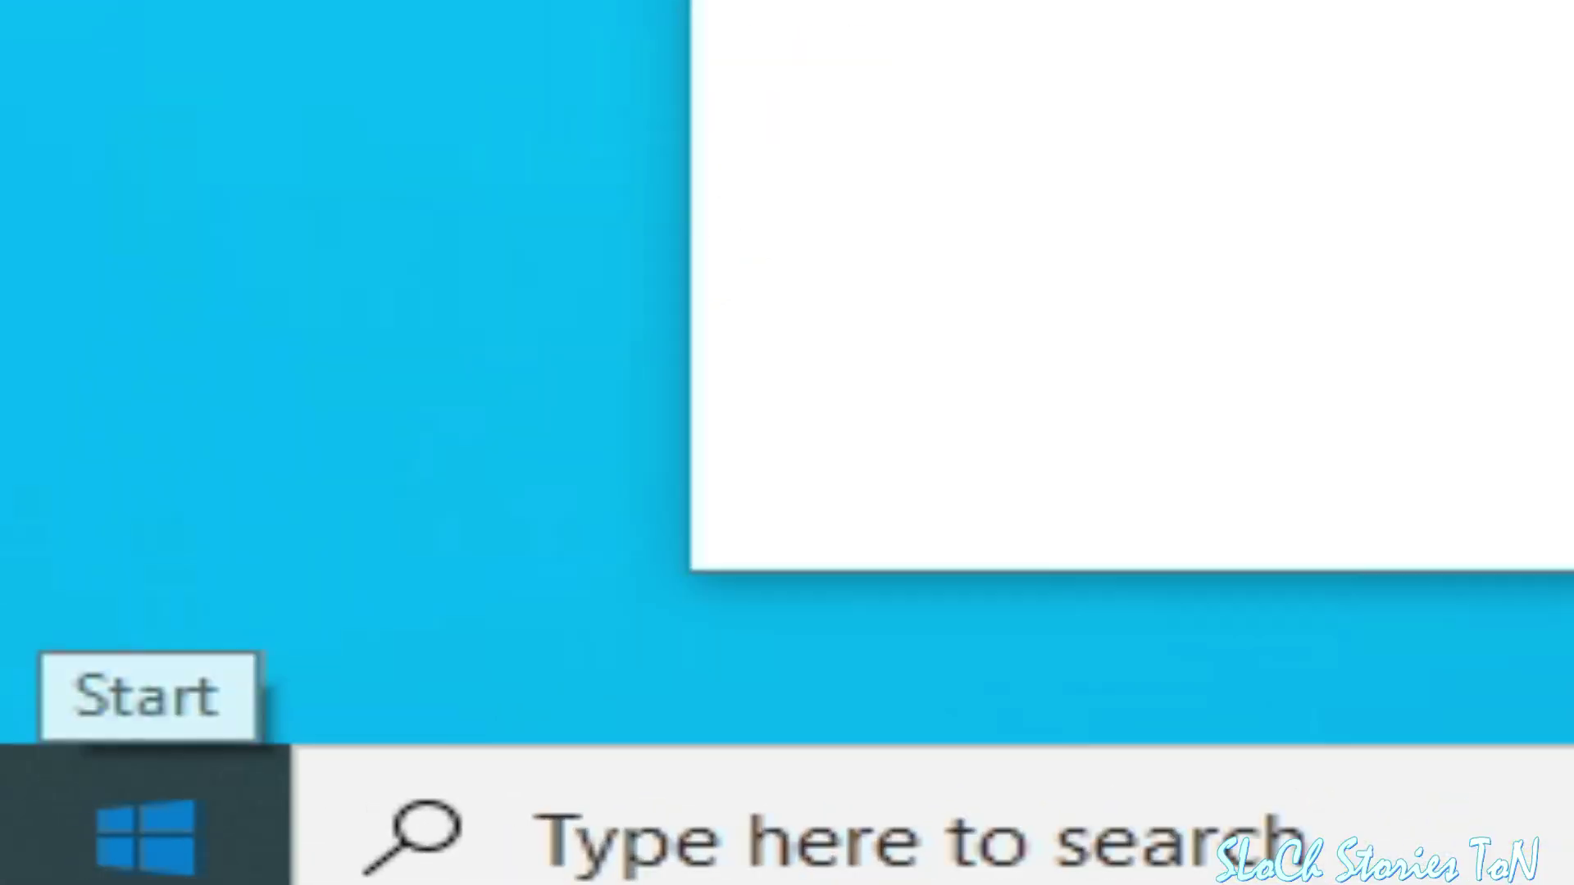
click(56, 883)
click(56, 822)
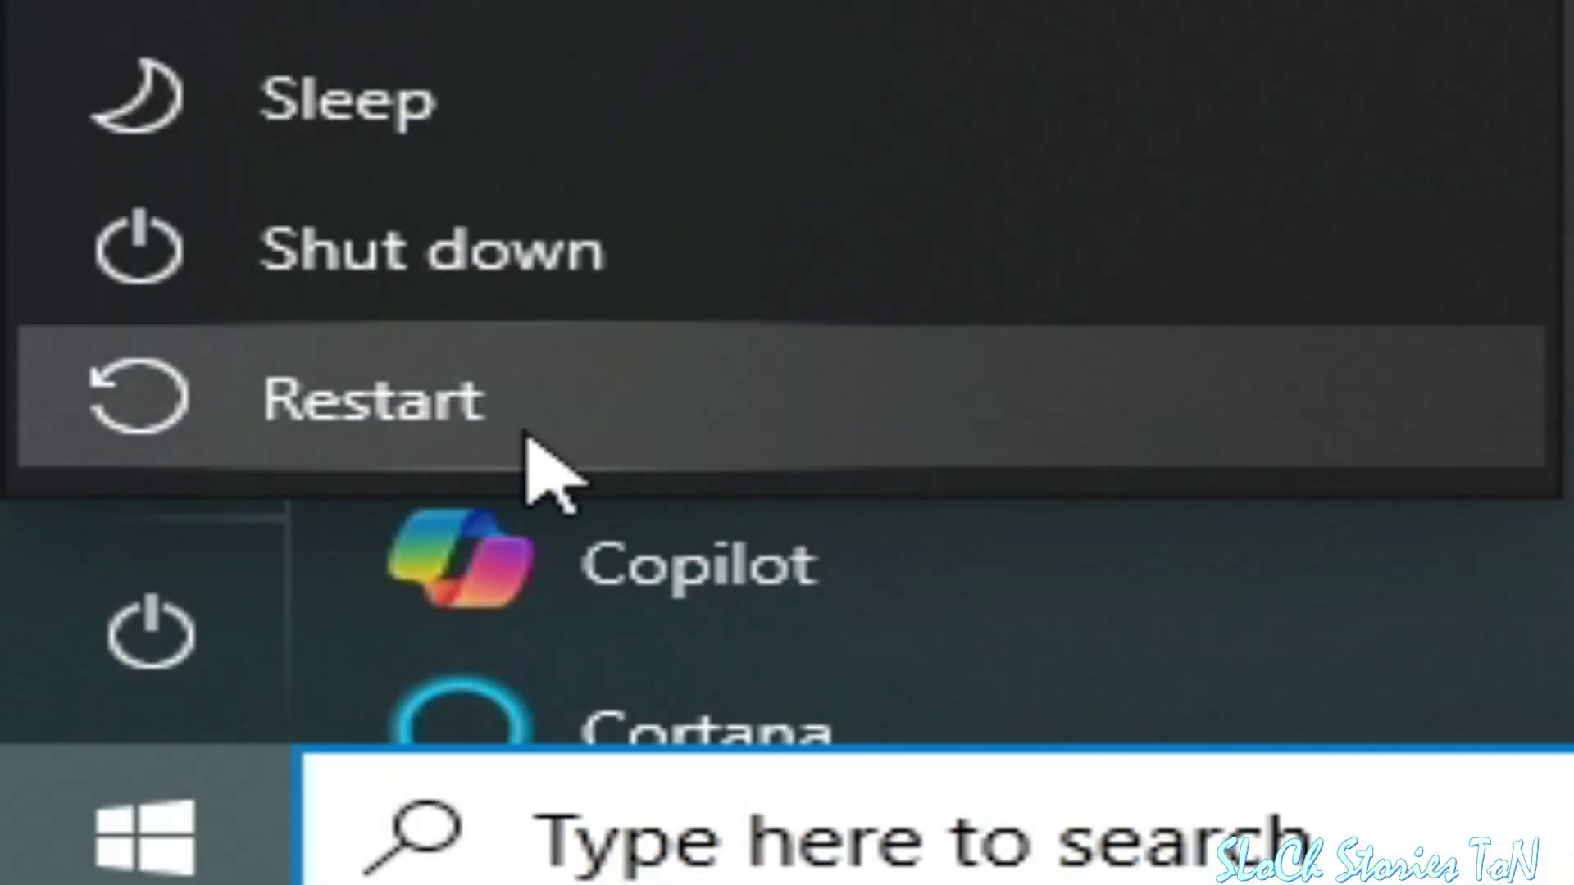
click(534, 467)
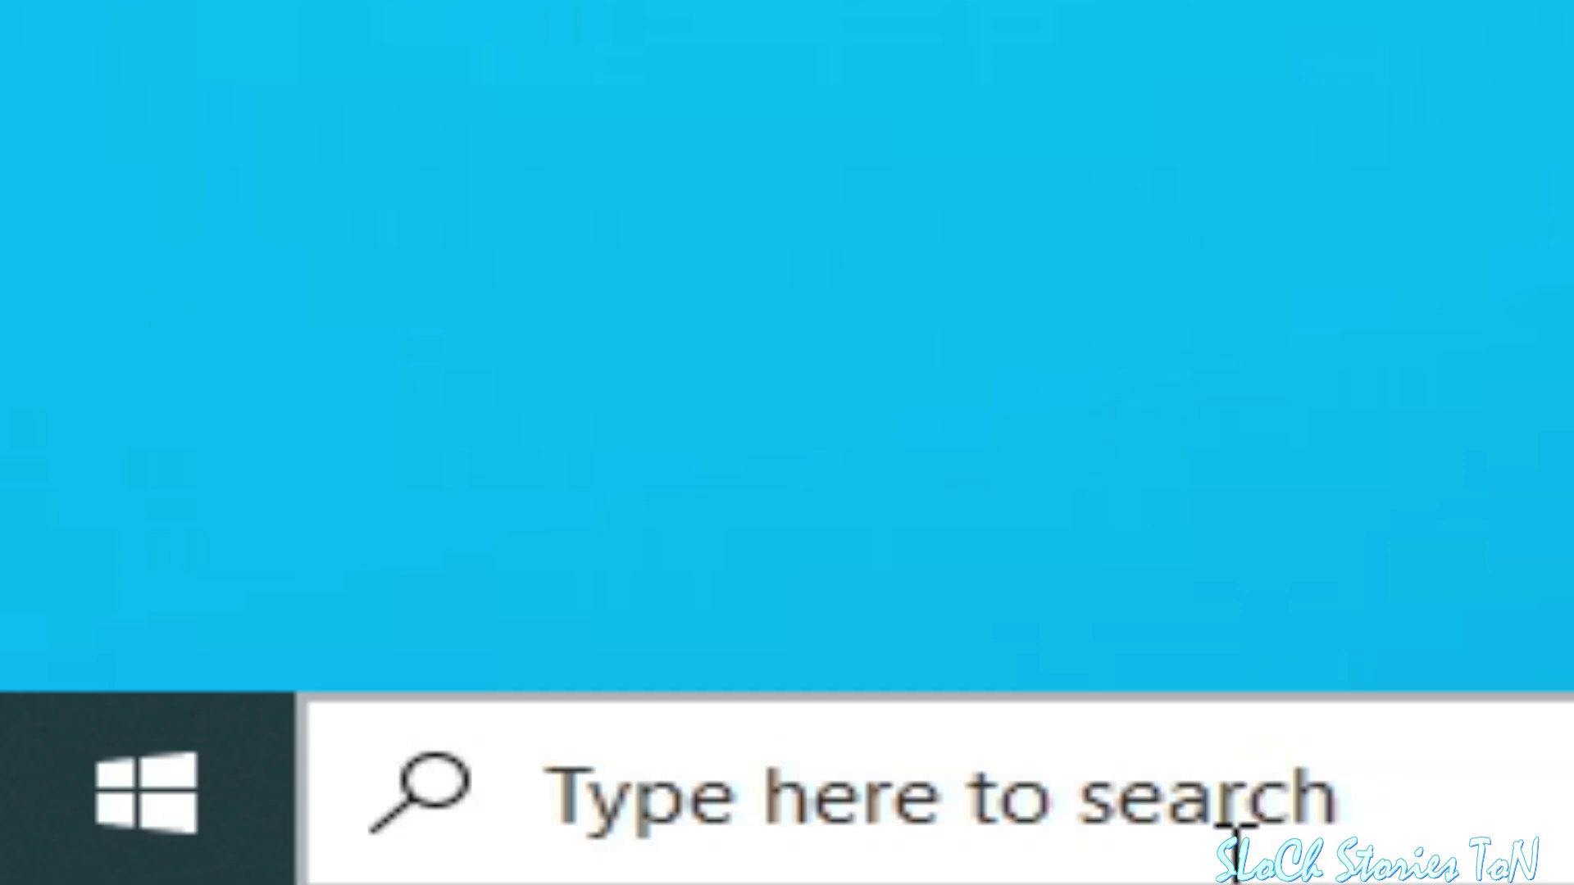
click(1233, 852)
text(m)
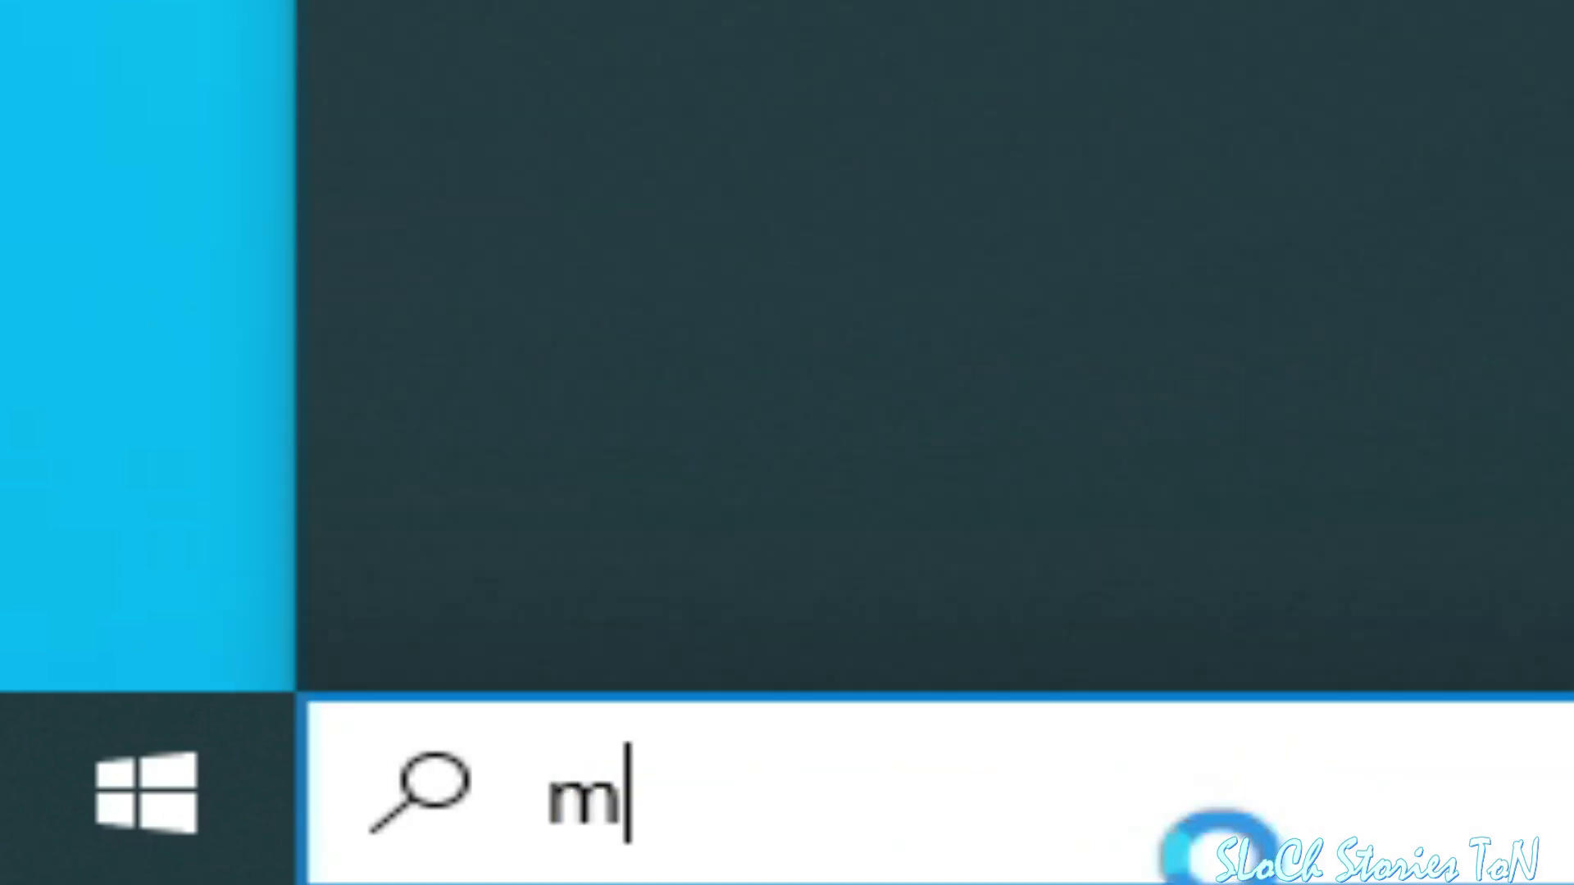
text(sconfi)
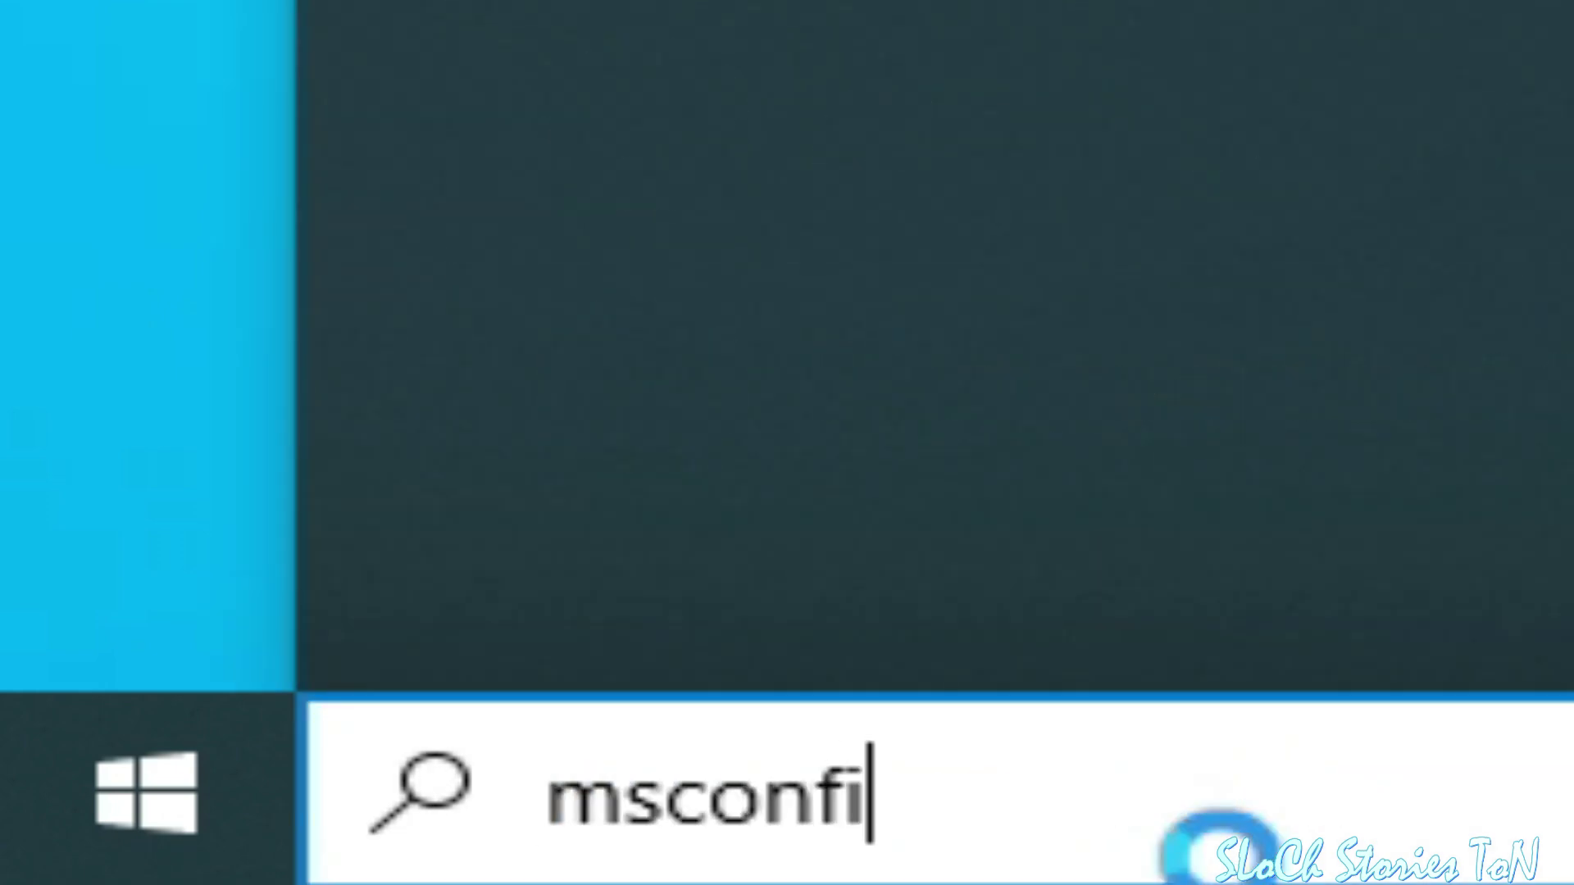
text(g)
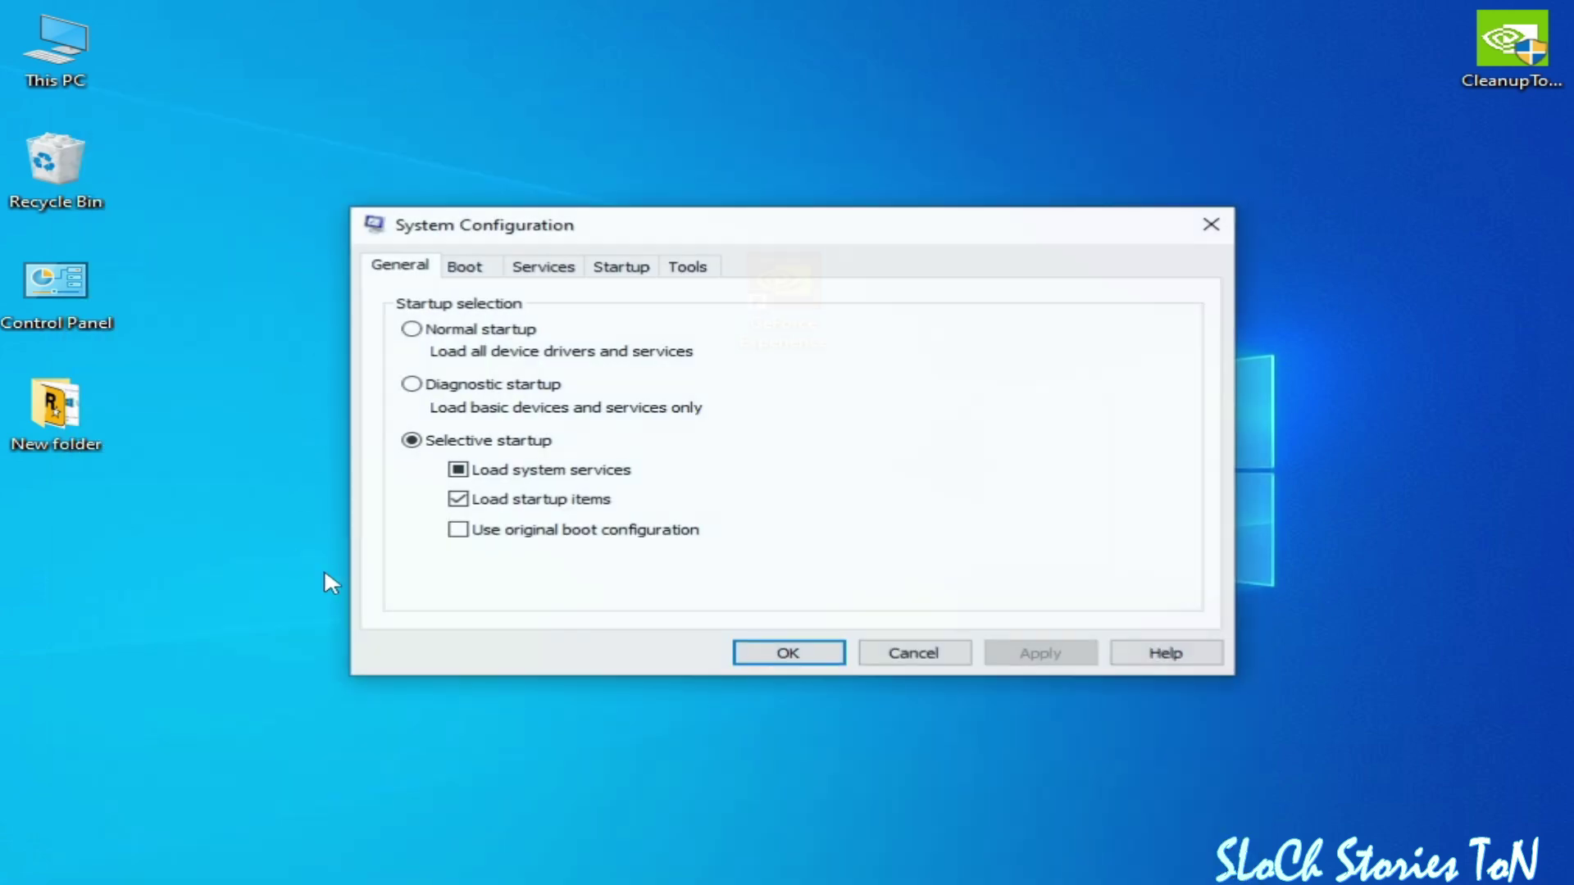
- Hide Microsoft services, tick NVIDIA FrameView SDK, LocalSystem Container and Display Container LS, apply, and restart
click(533, 270)
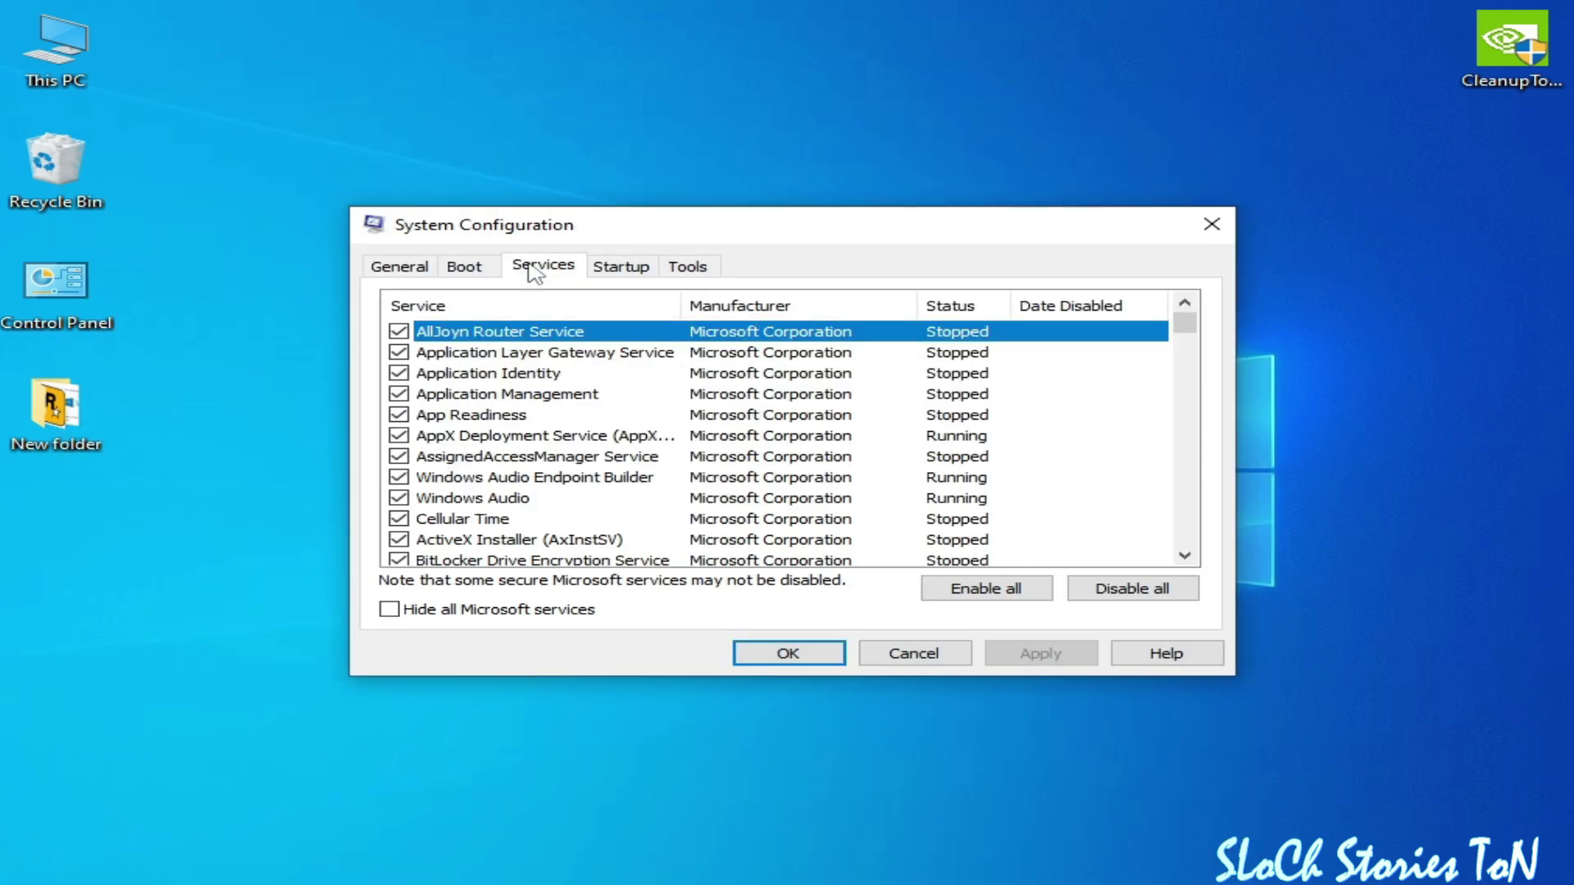
click(398, 617)
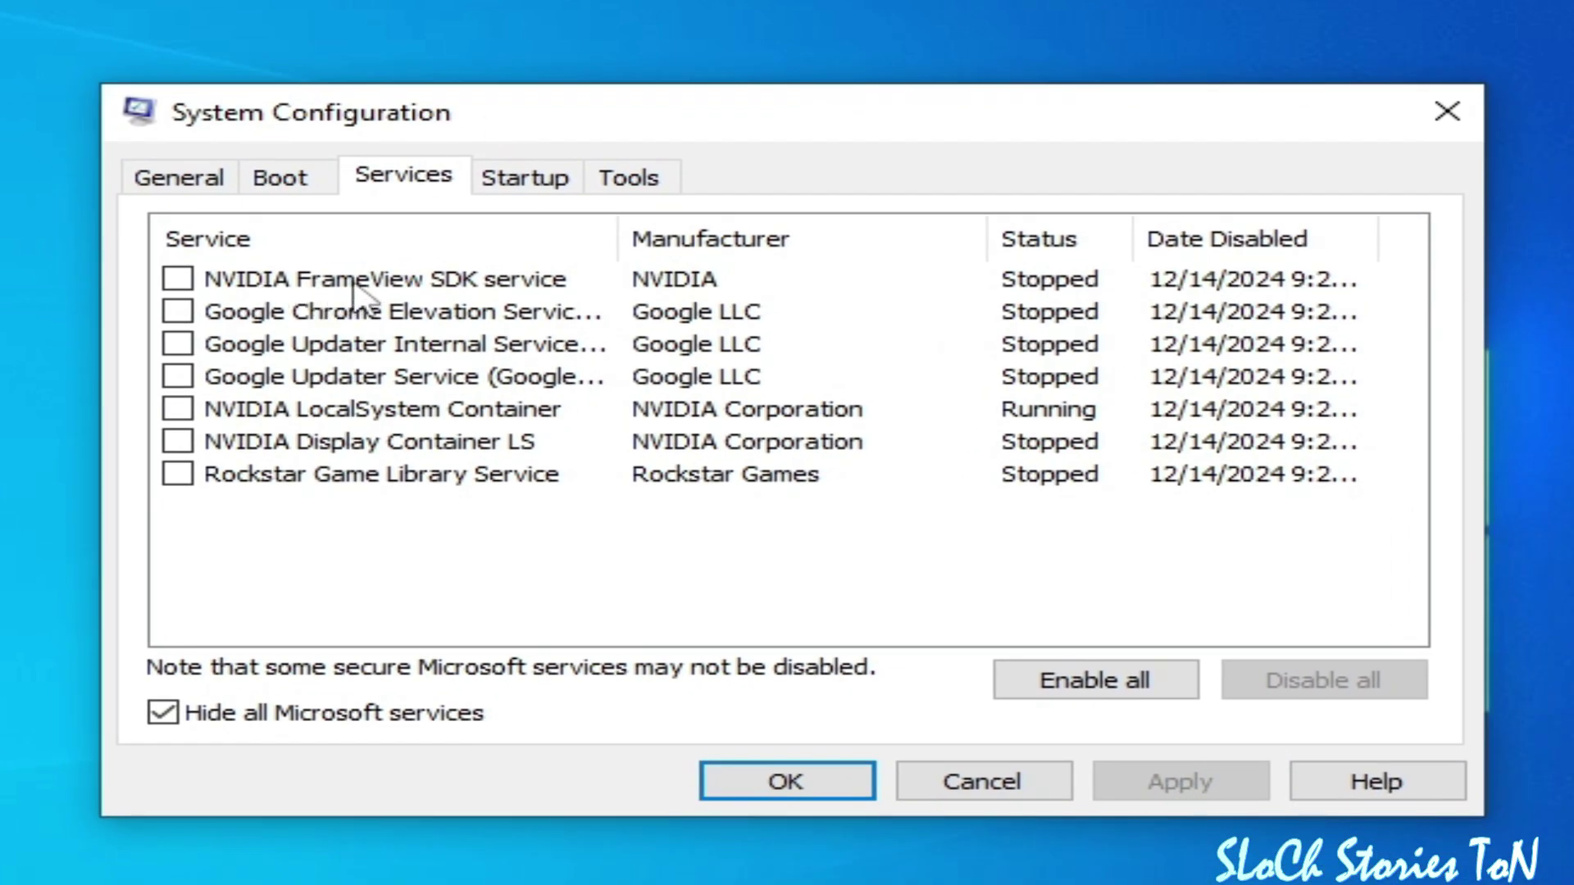
click(179, 279)
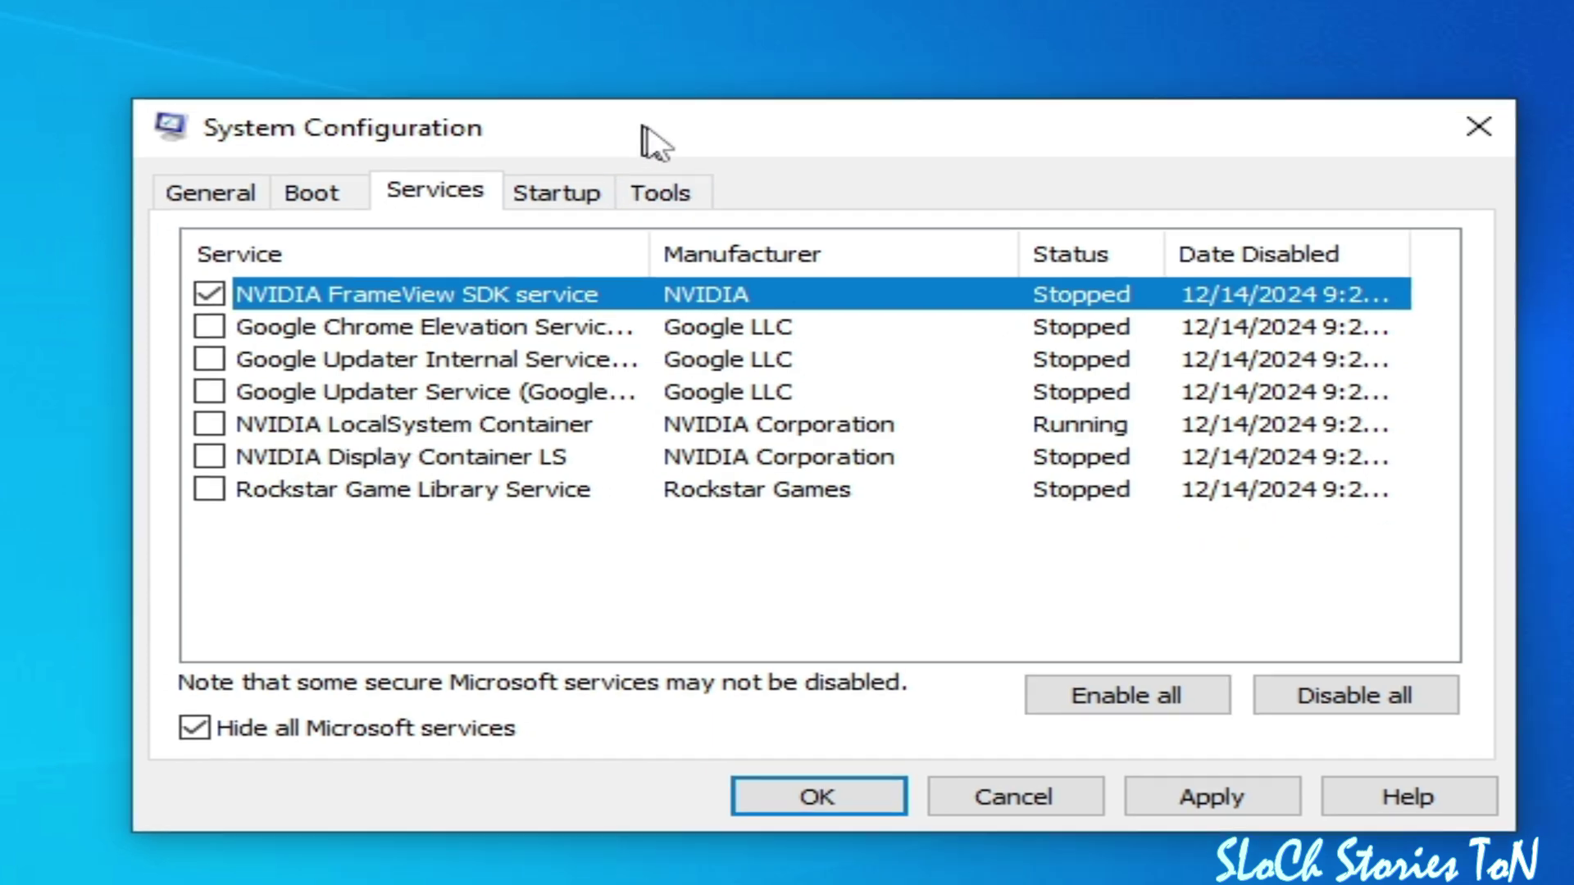
click(210, 425)
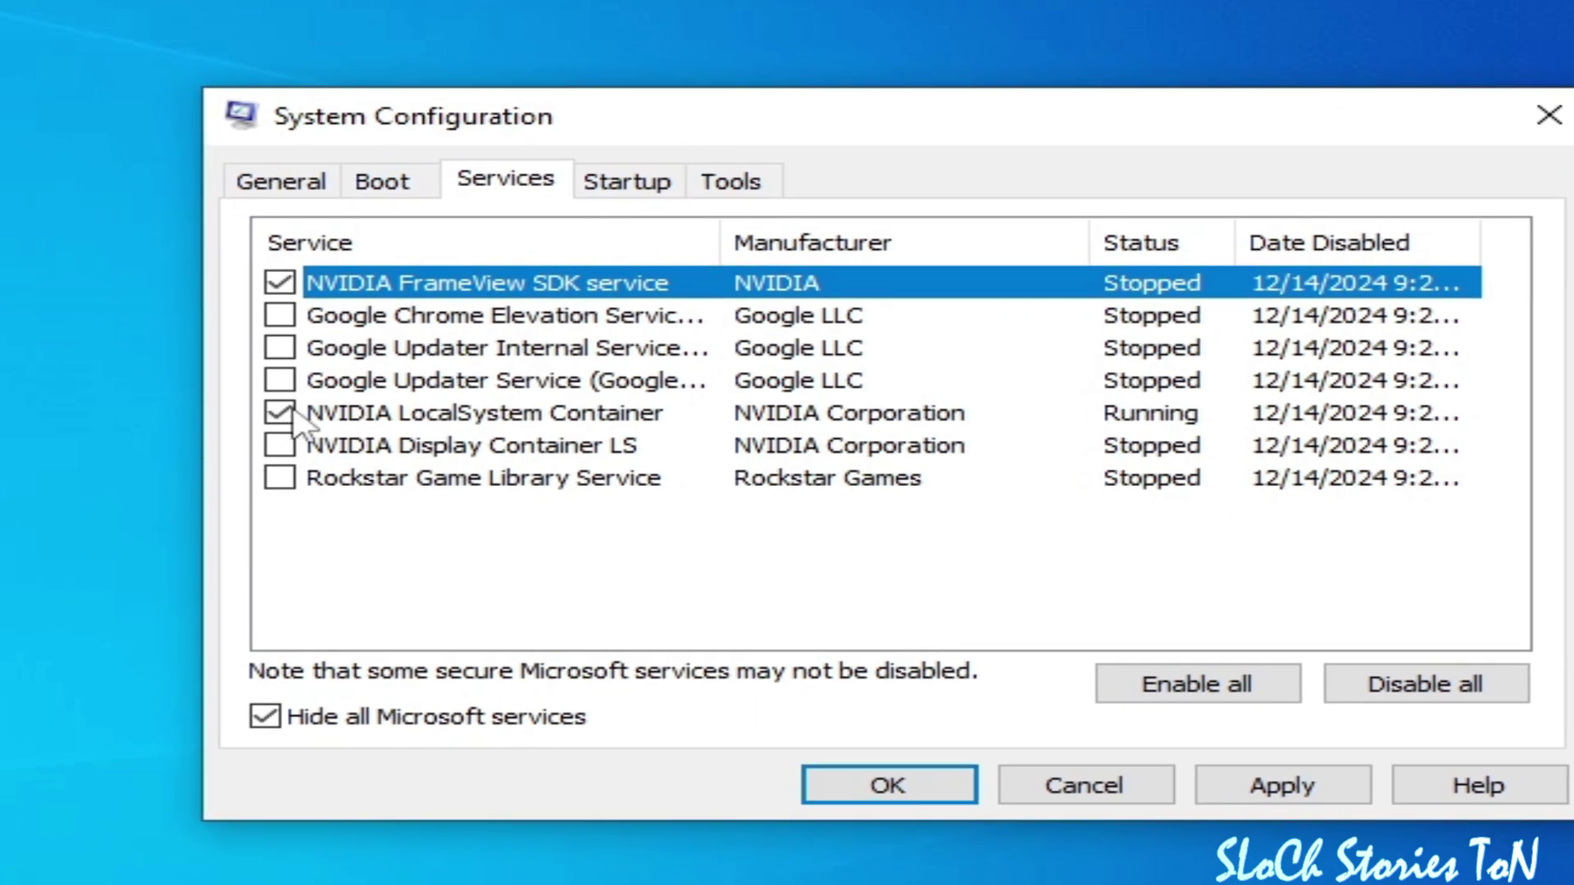
click(447, 451)
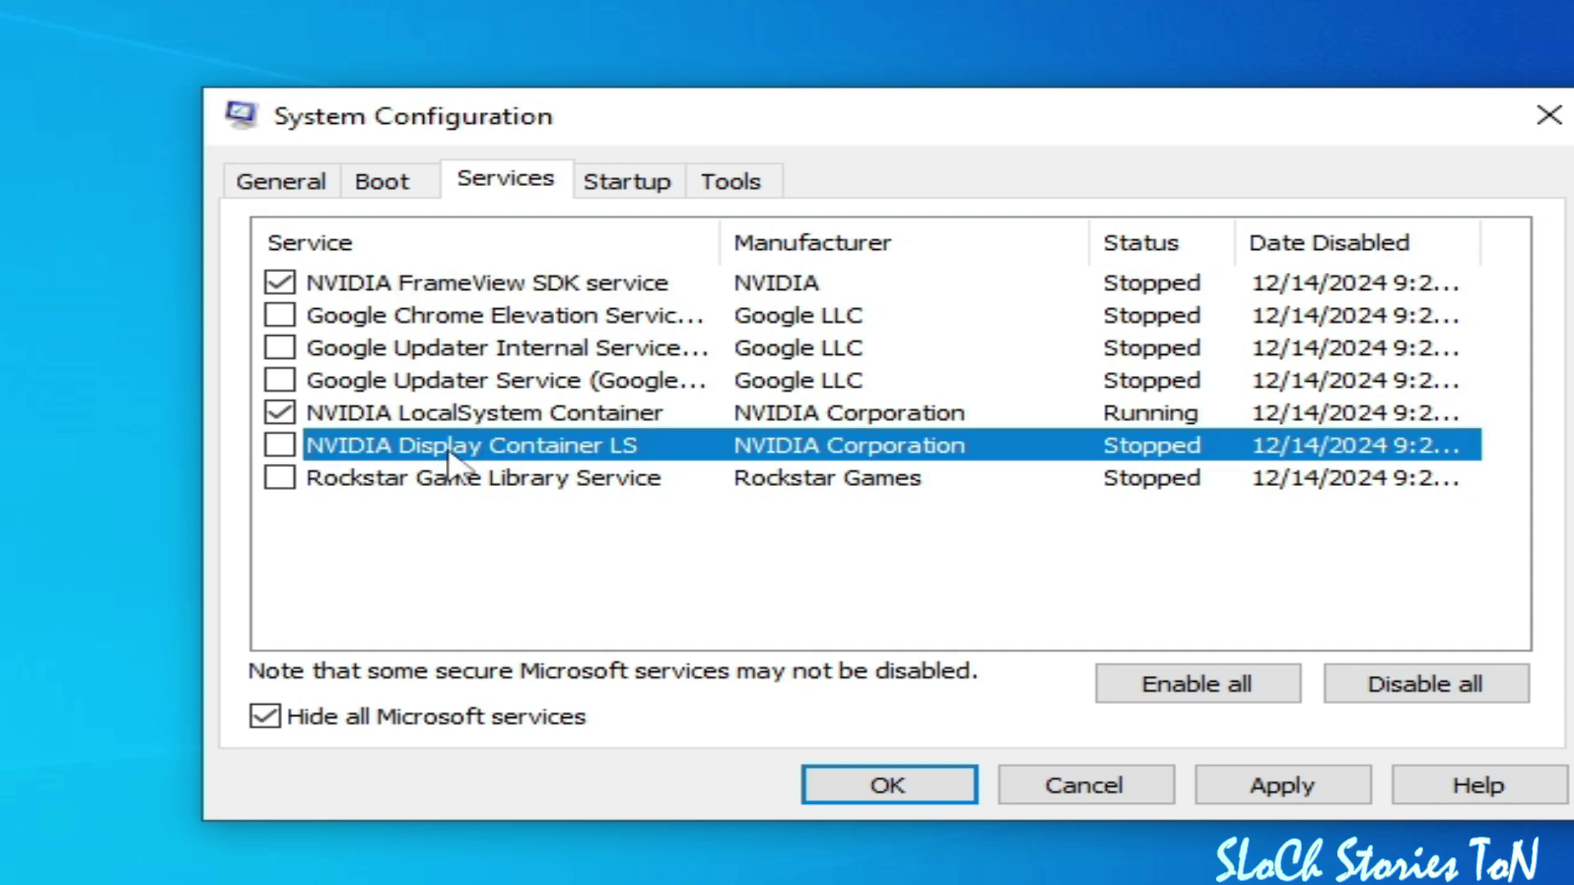
click(278, 445)
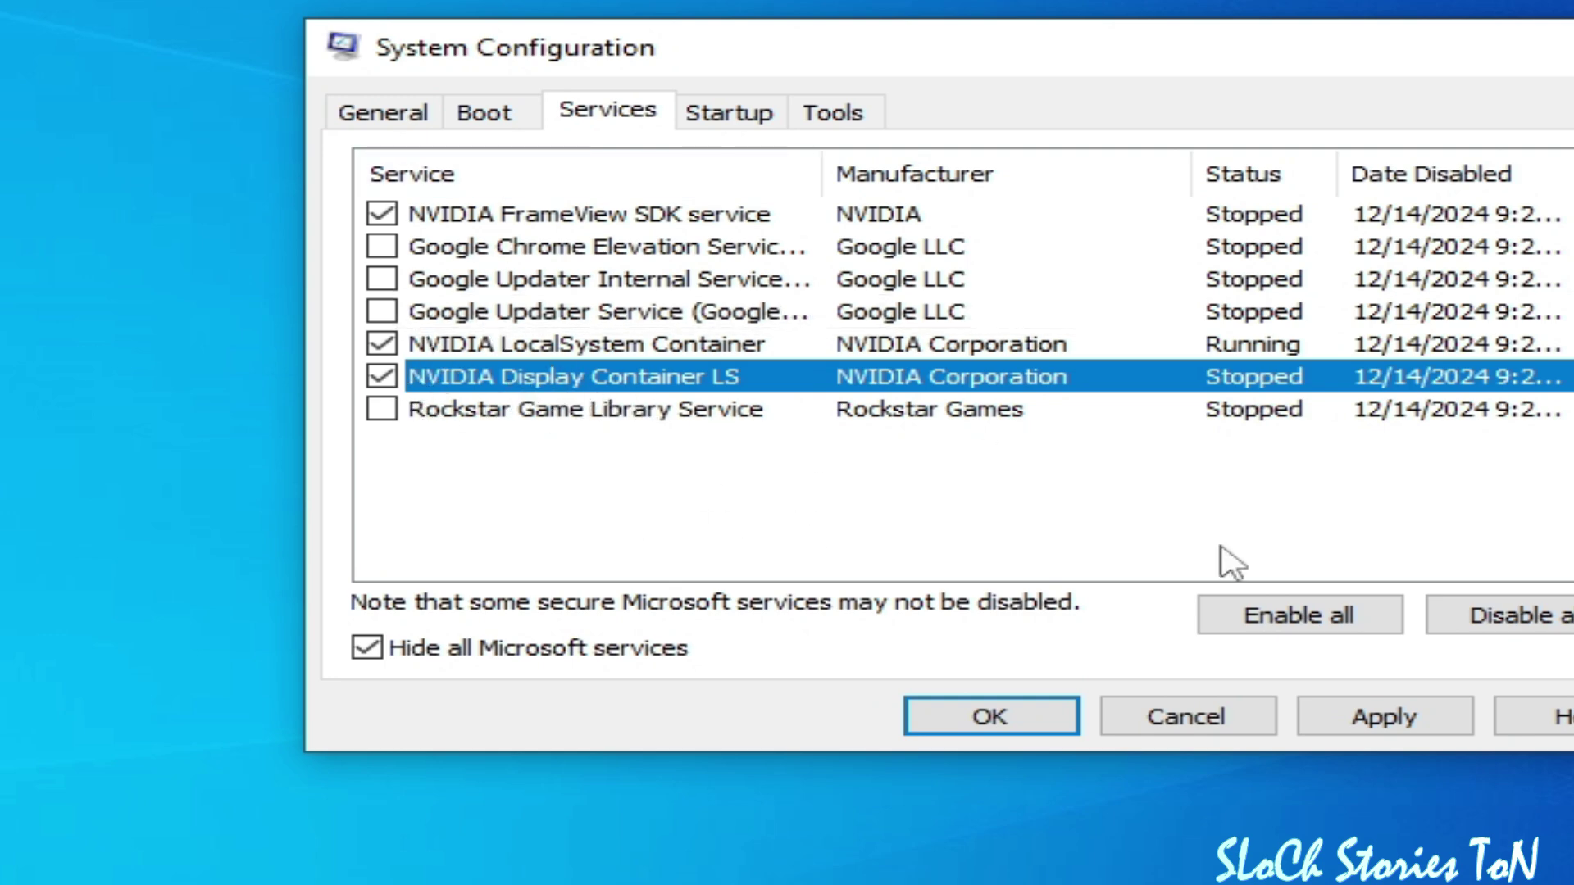
click(1418, 728)
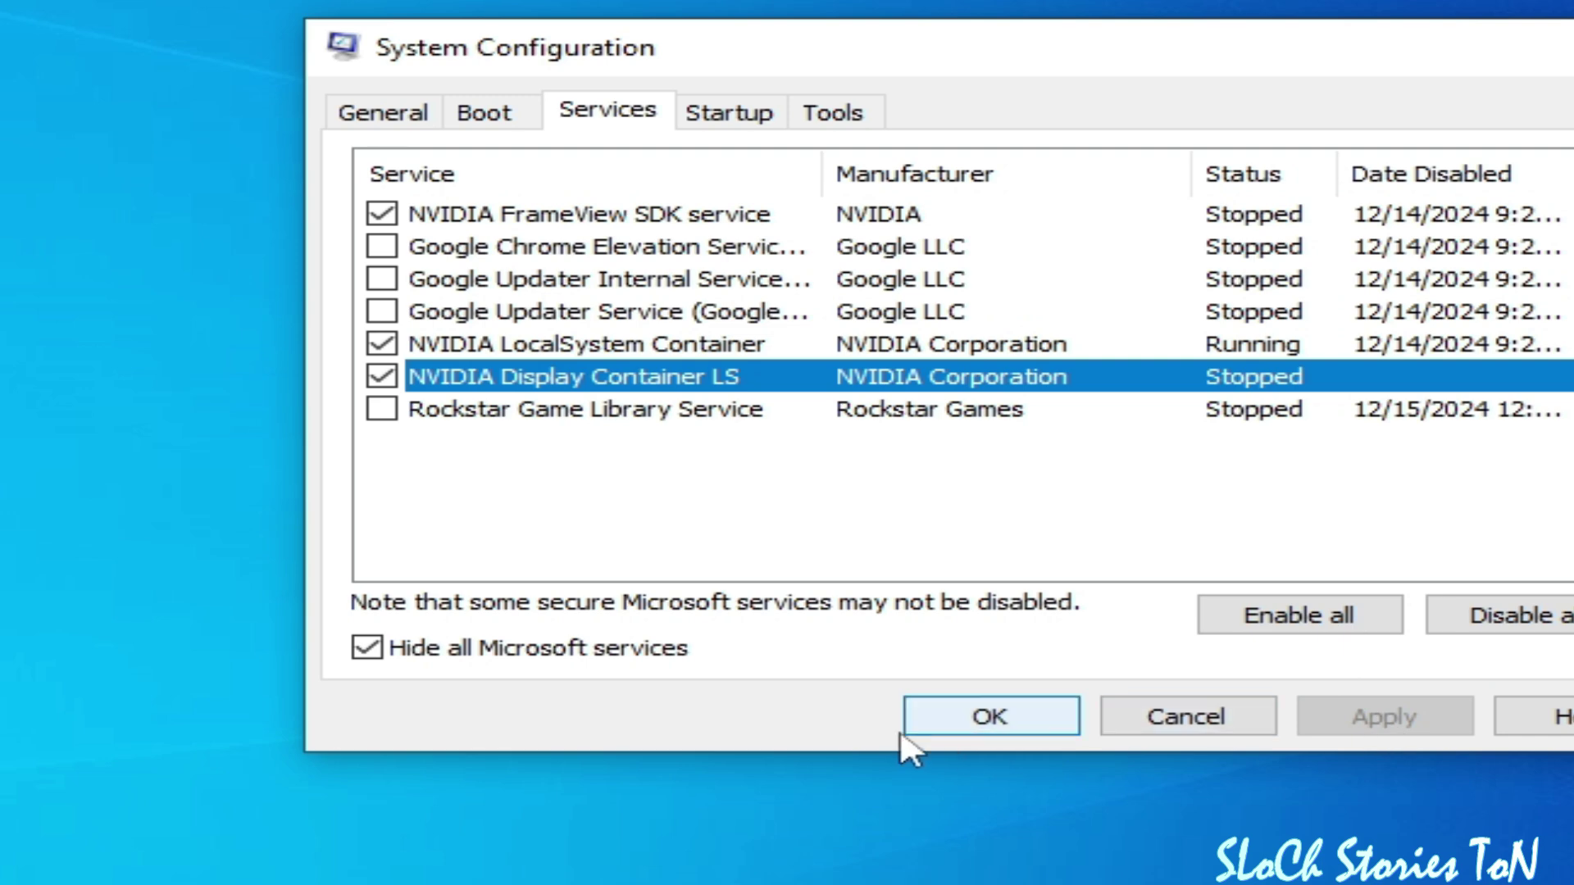
click(948, 727)
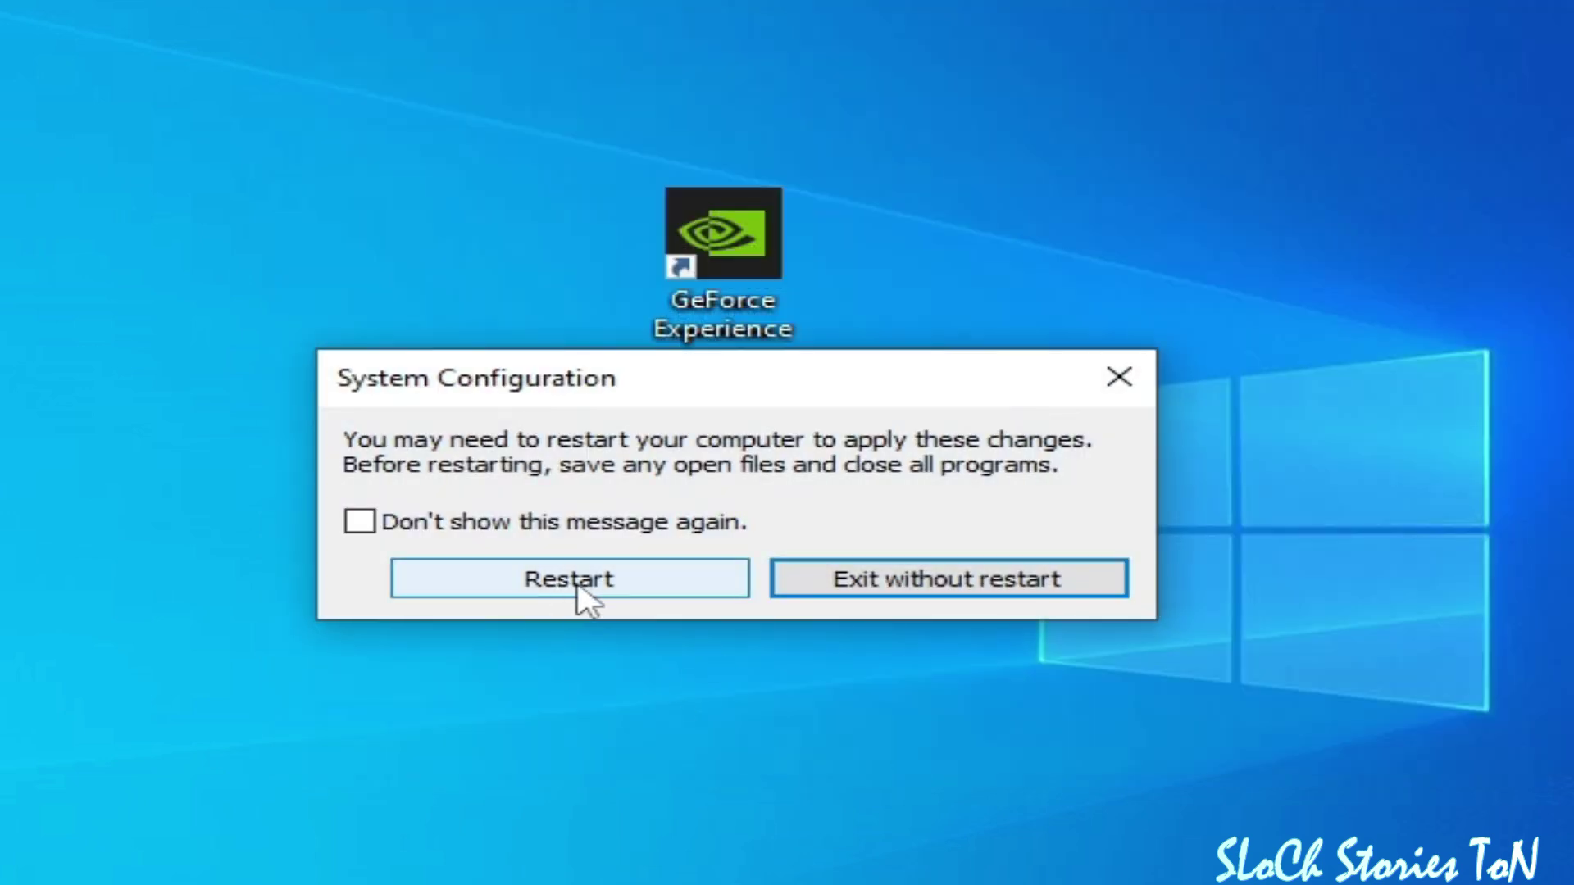
click(577, 585)
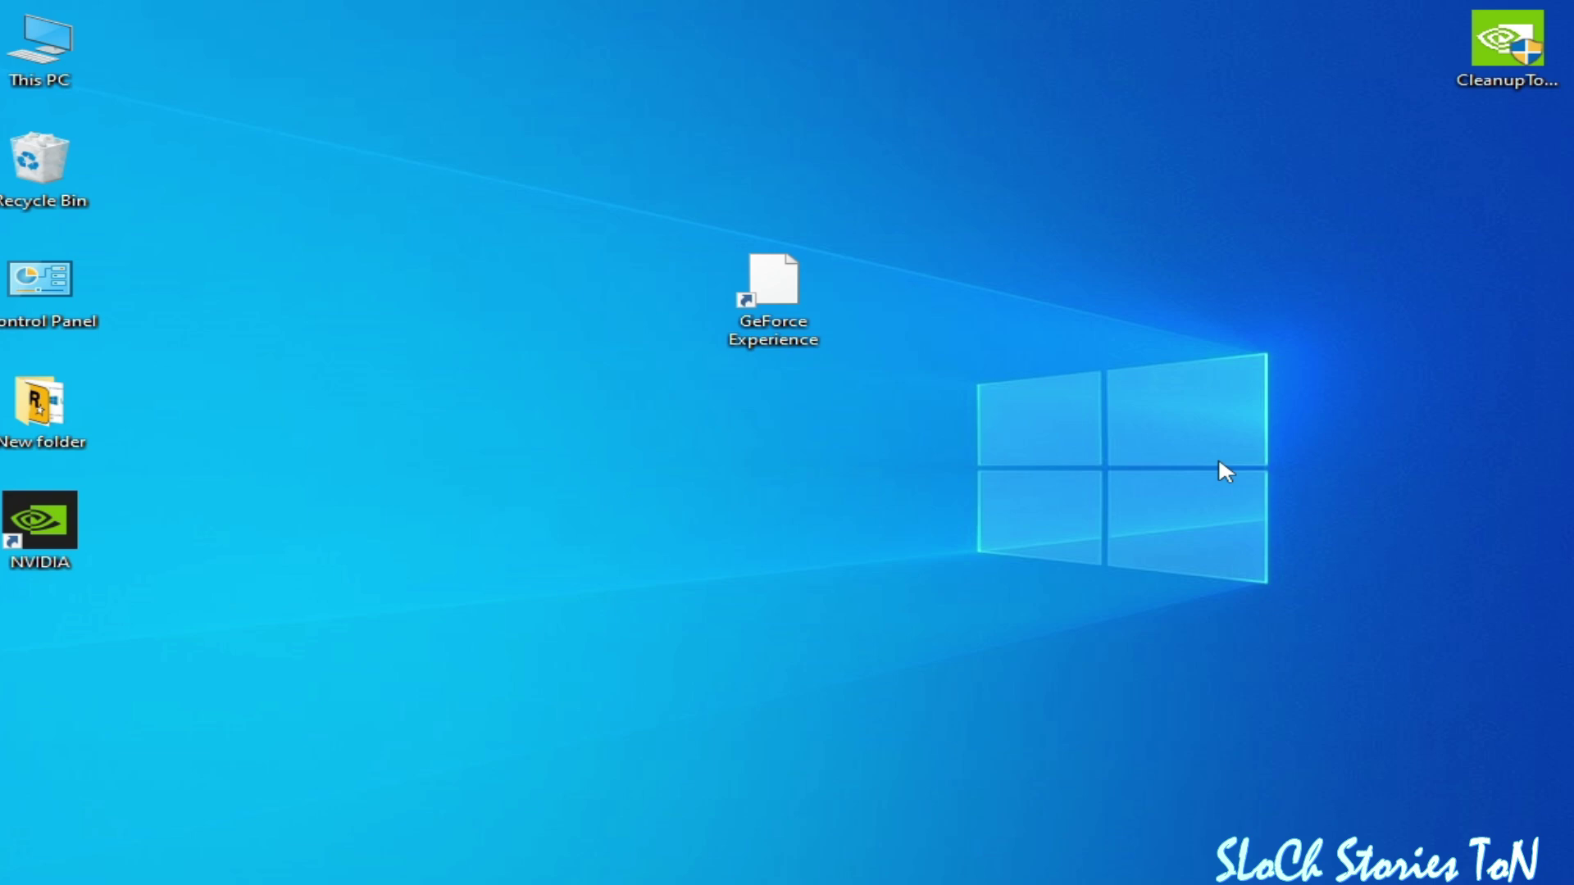
- Browse This PC to C:\Program Files and select the NVIDIA Corporation folder
right_click(28, 70)
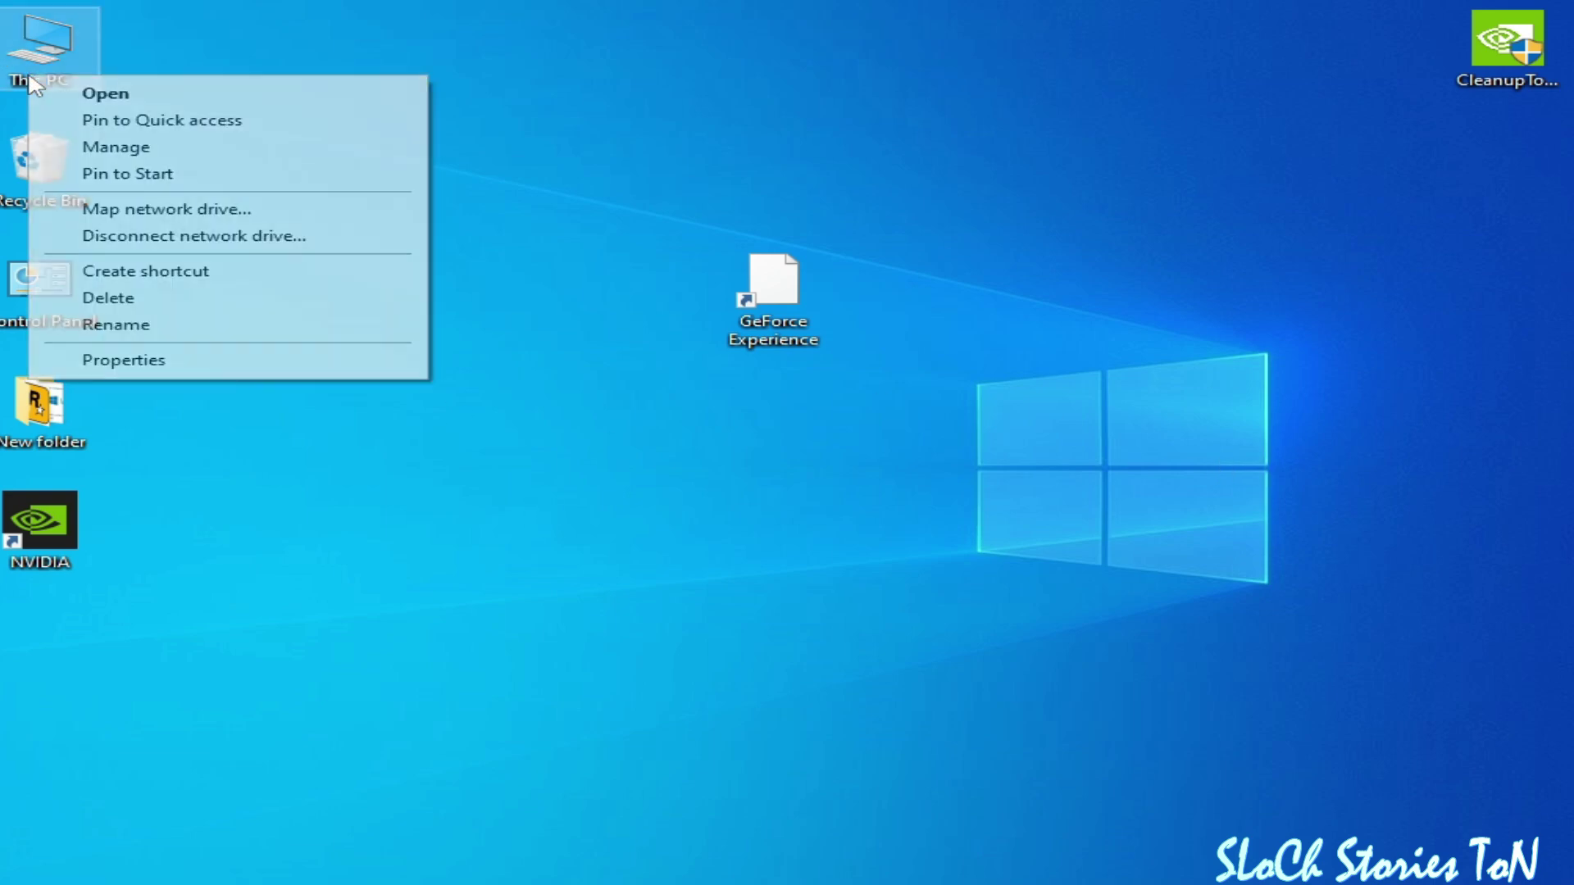
click(82, 93)
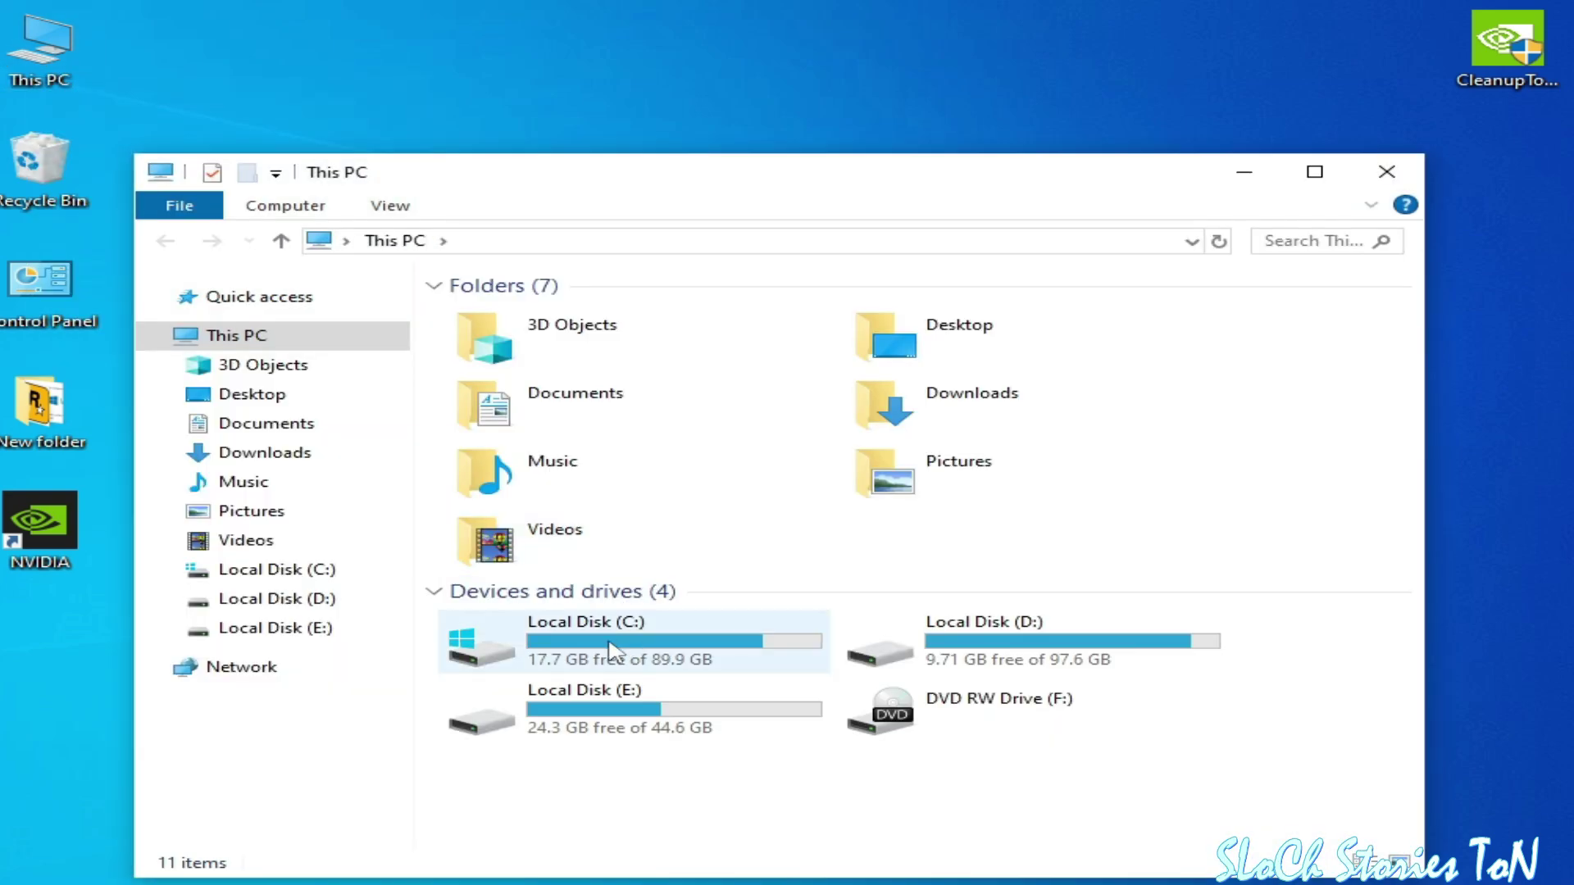
double_click(614, 647)
click(607, 671)
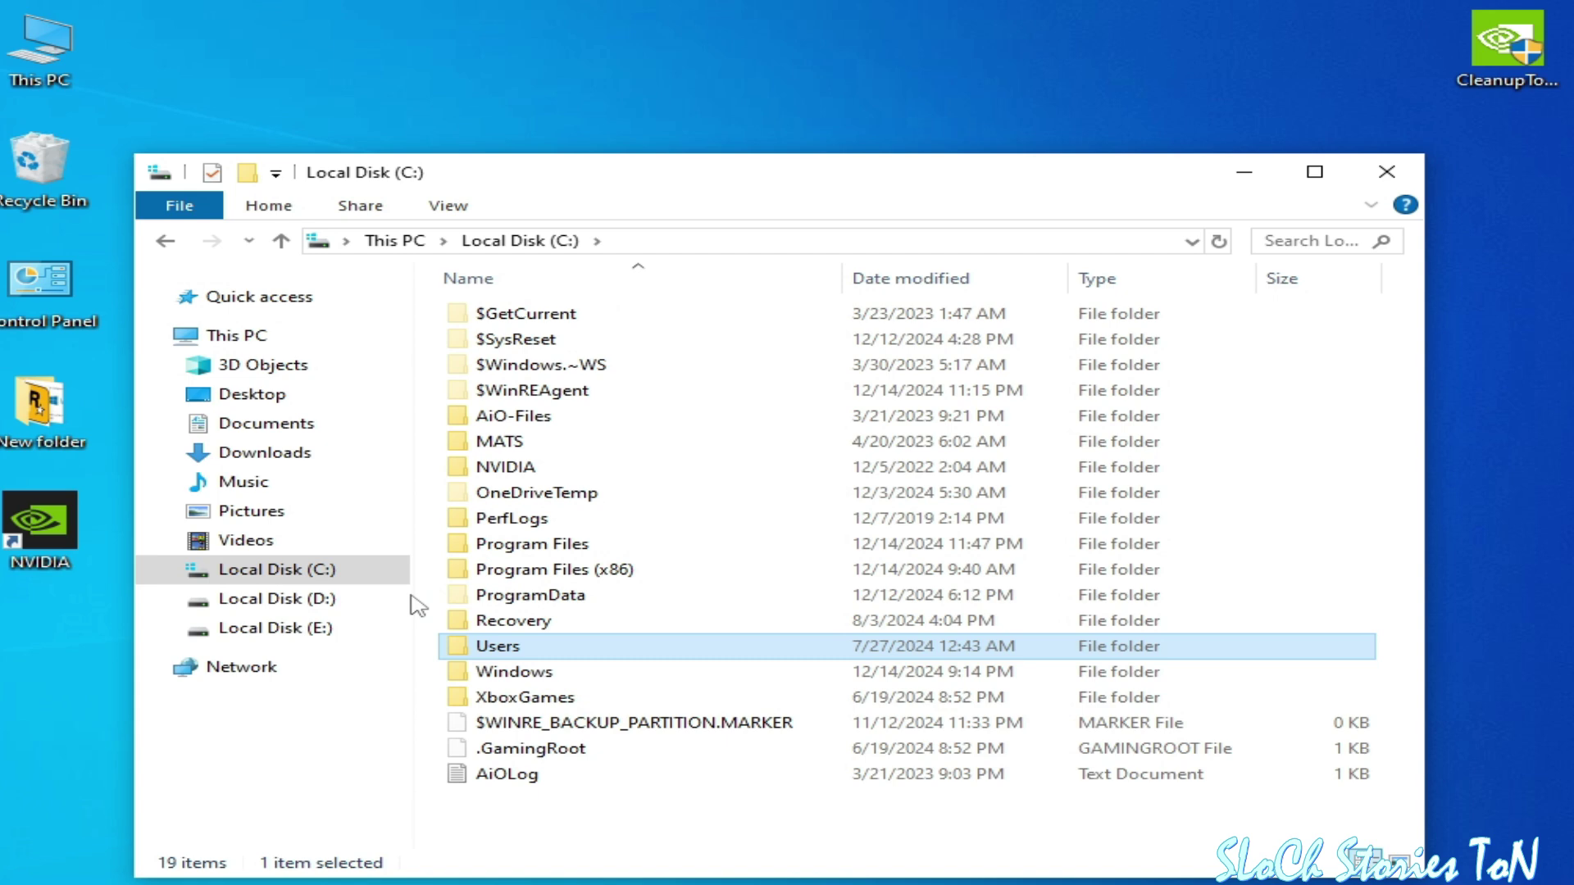
double_click(534, 544)
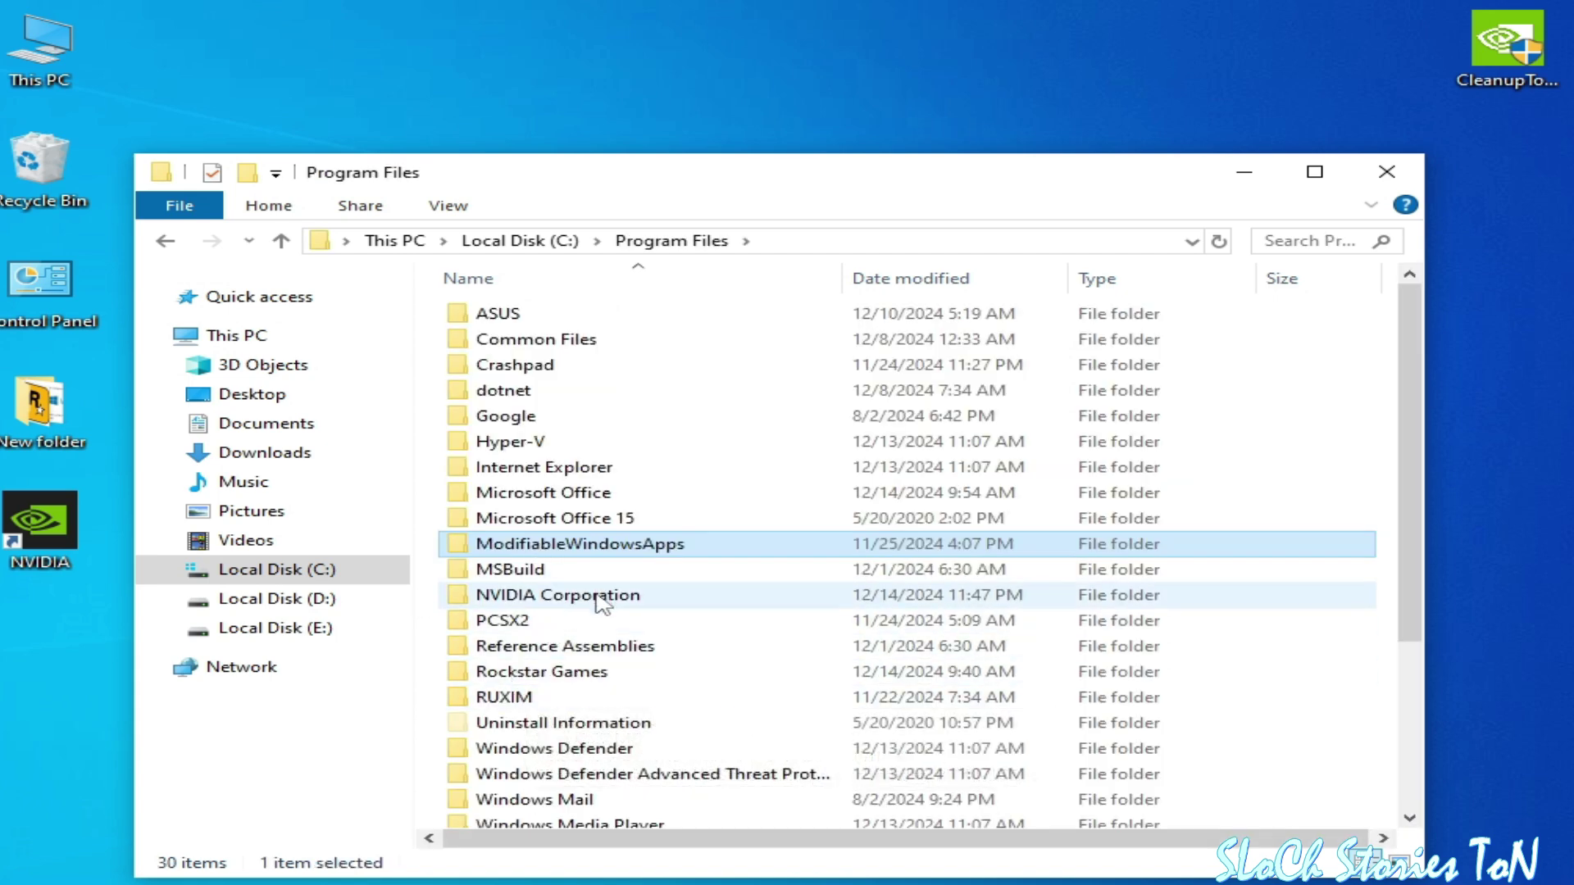
click(543, 598)
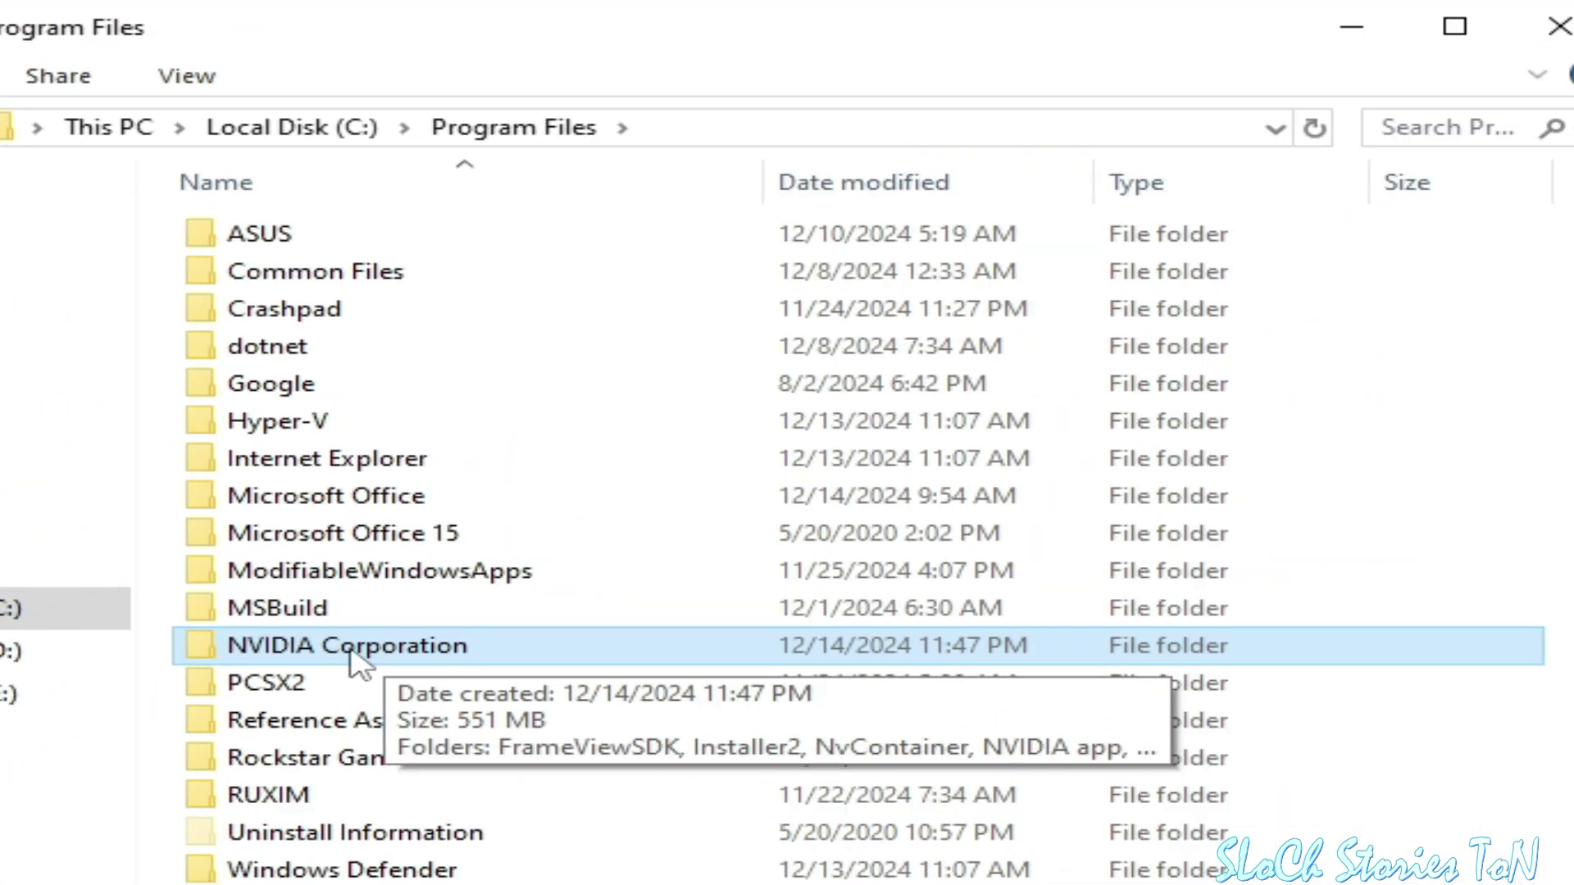
- Open the NVIDIA Corporation folder's Security properties and edit its permissions
right_click(353, 653)
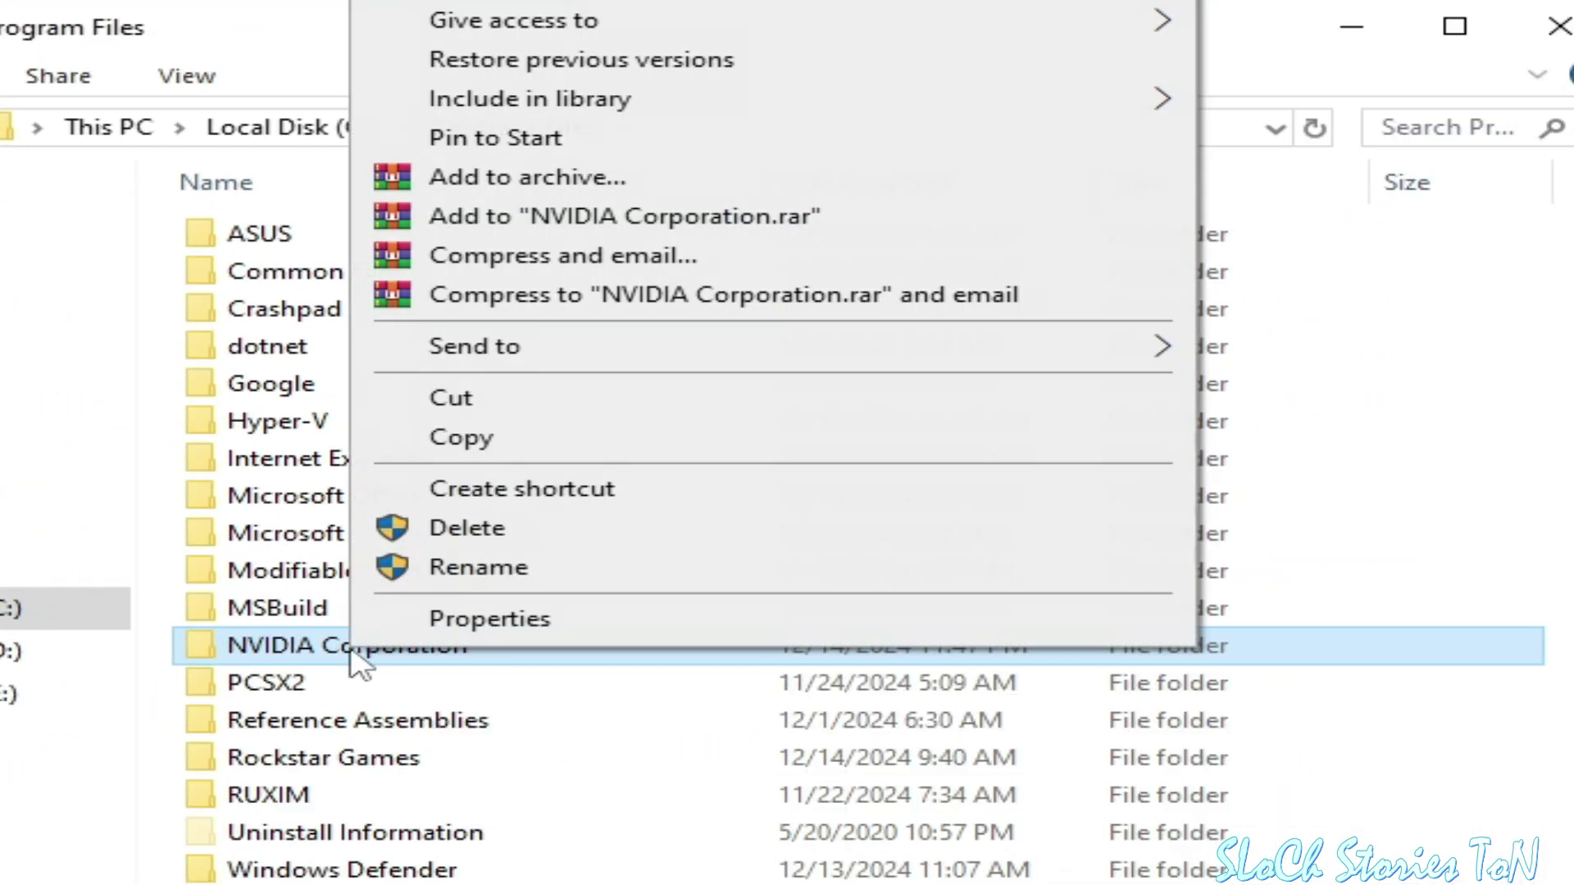
click(492, 622)
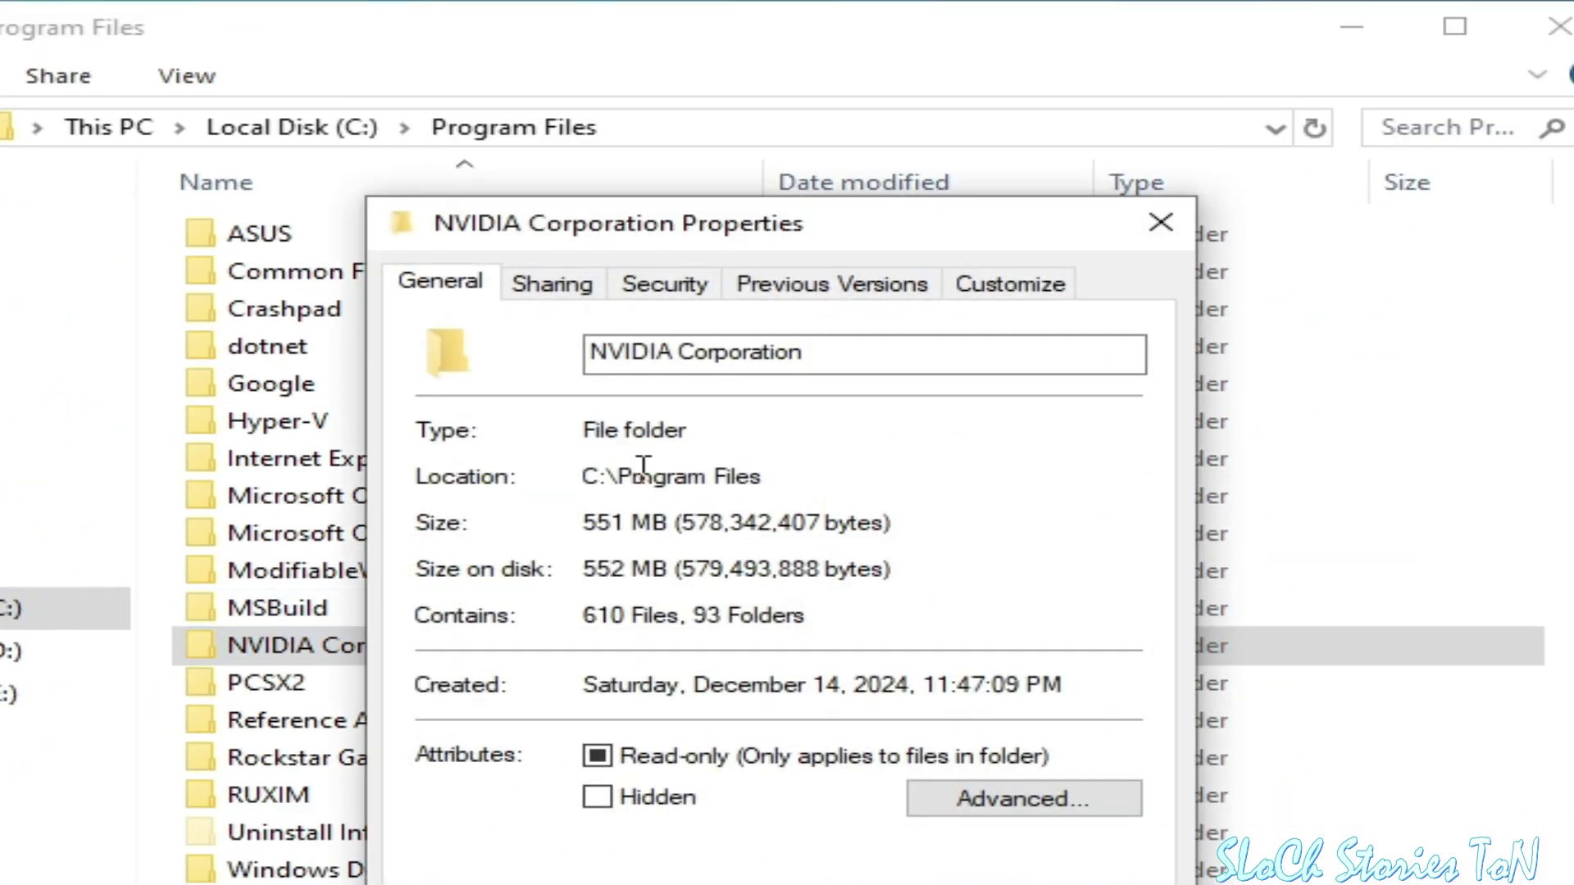
click(687, 287)
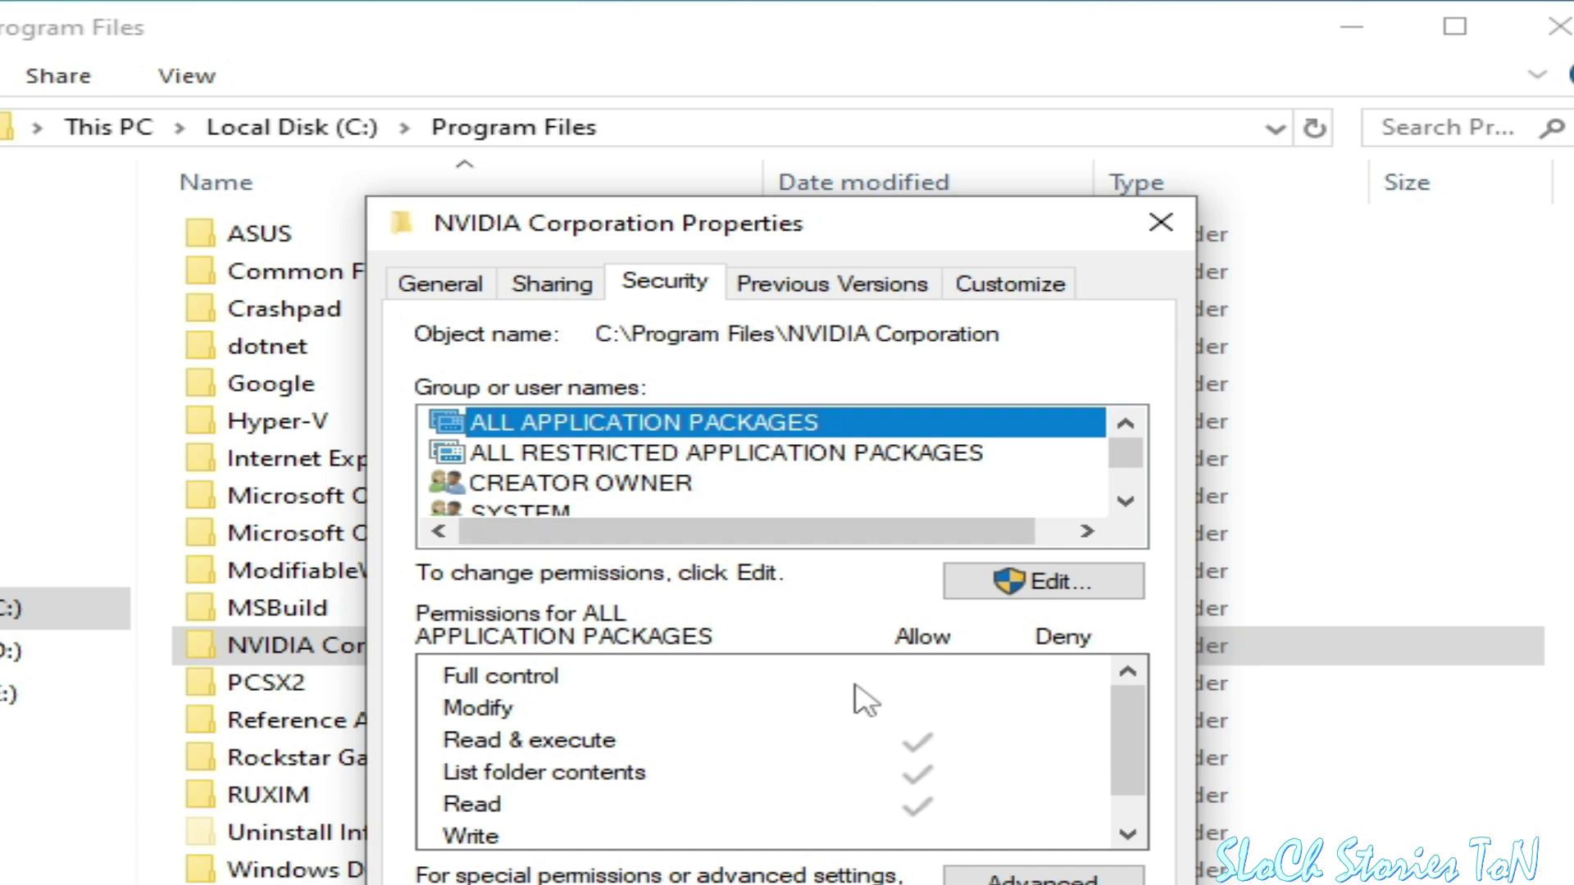
click(1019, 583)
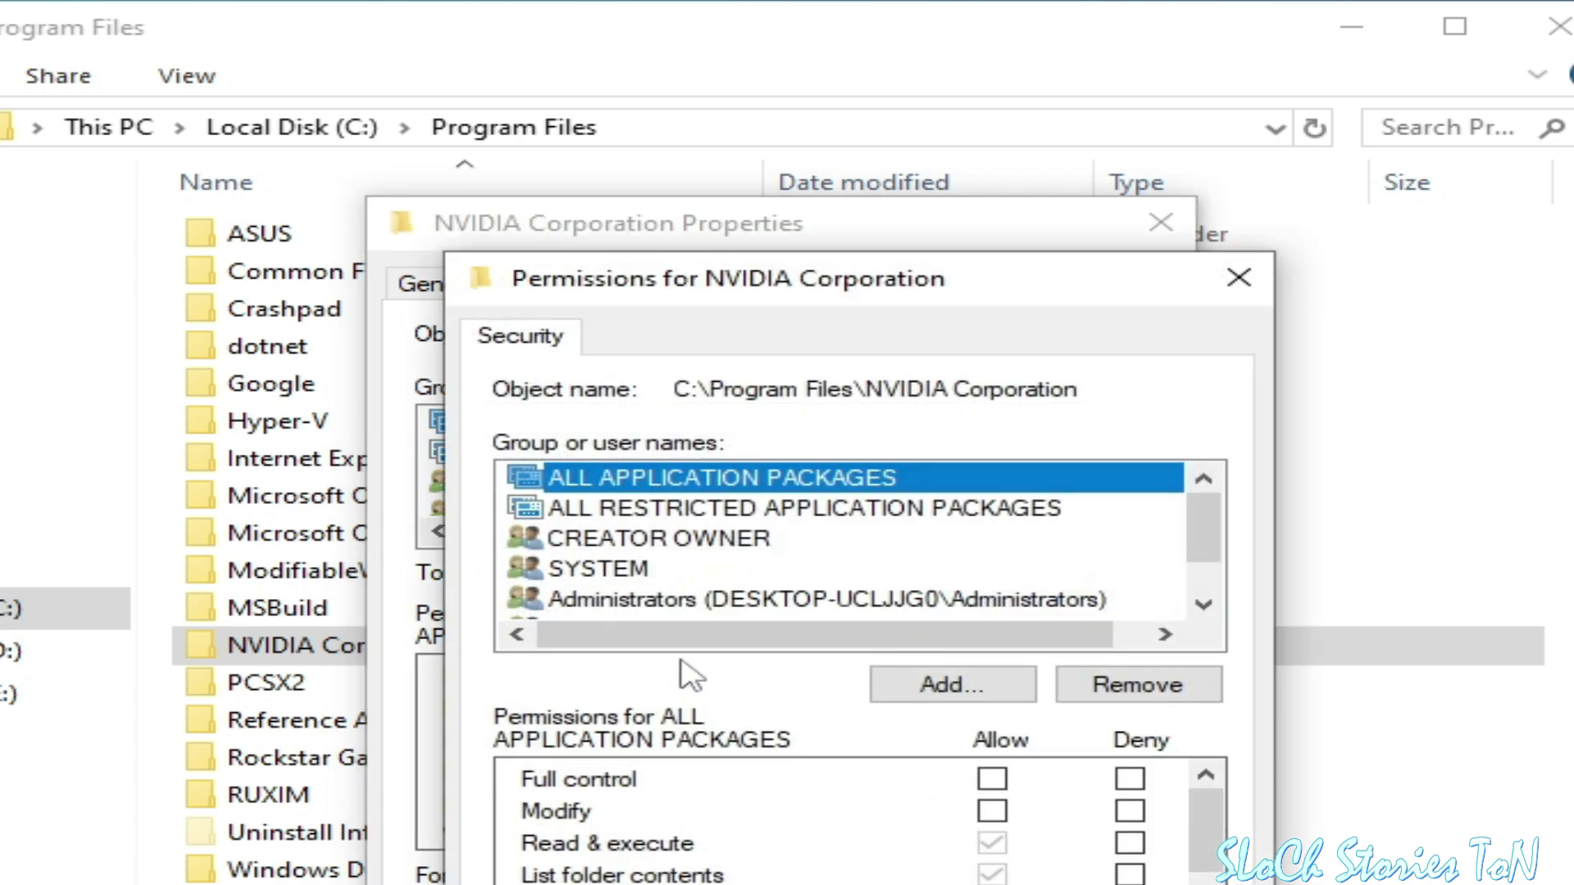
- Add the Everyone group to the NVIDIA Corporation folder's permissions
click(879, 682)
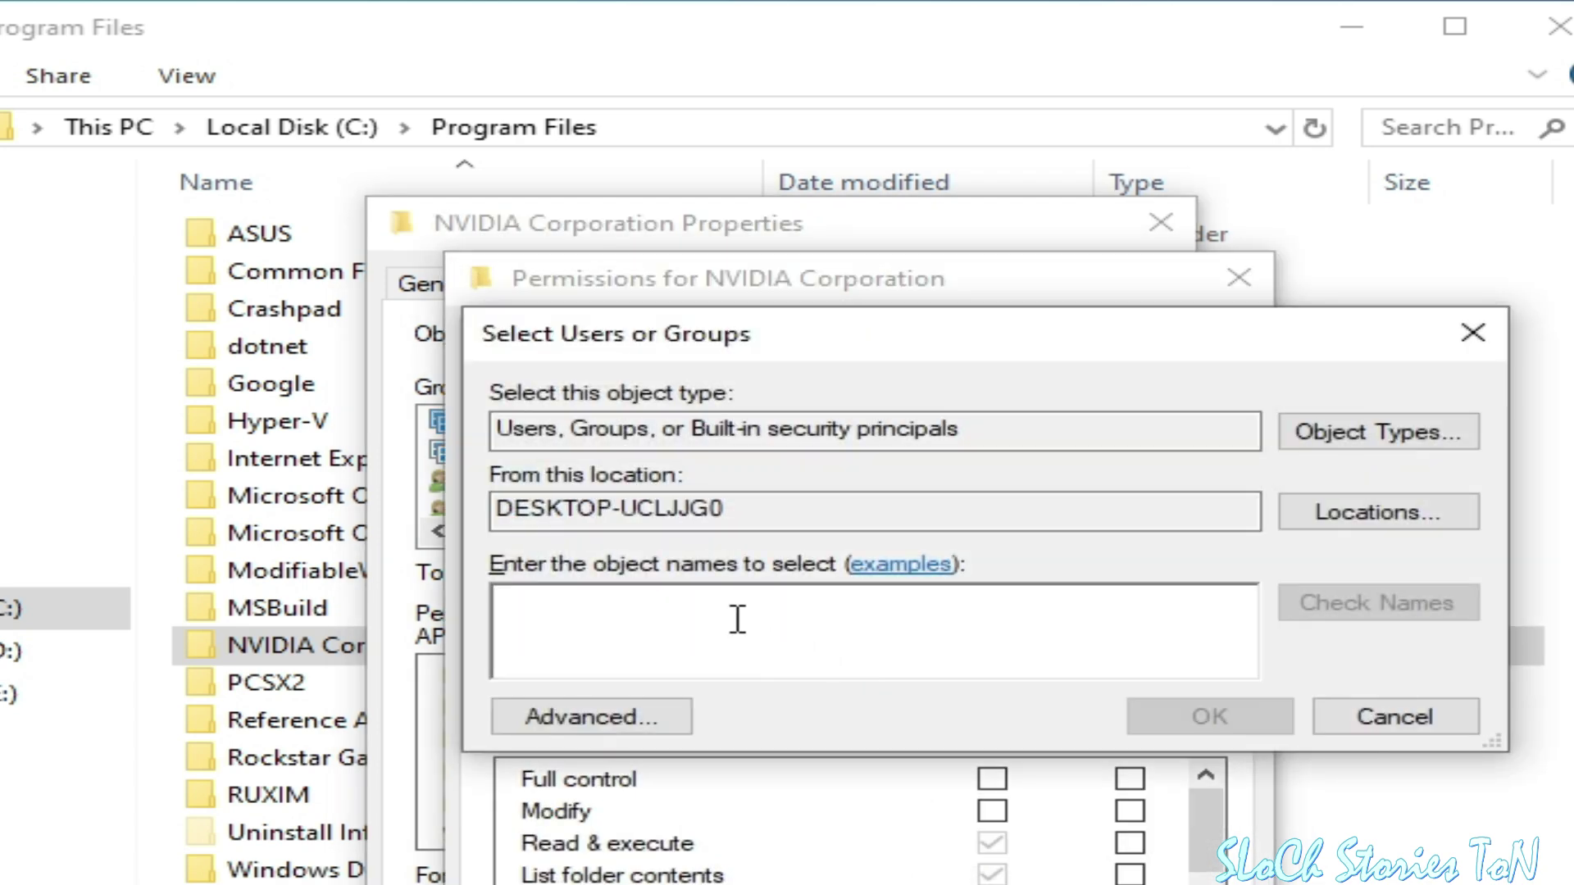
text(e)
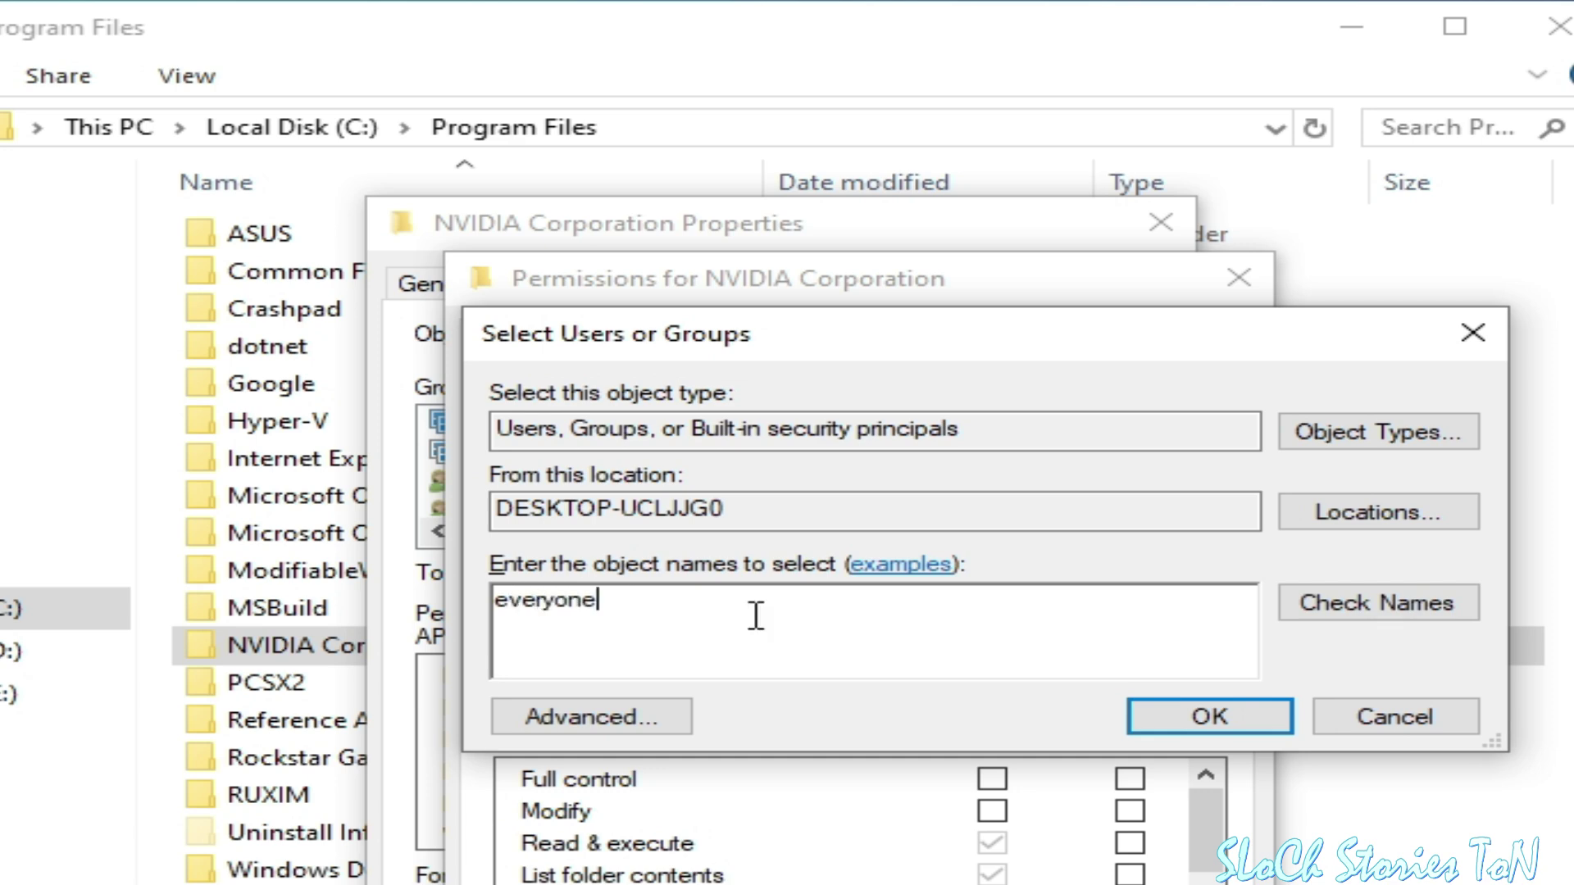
text(veryone)
click(1139, 715)
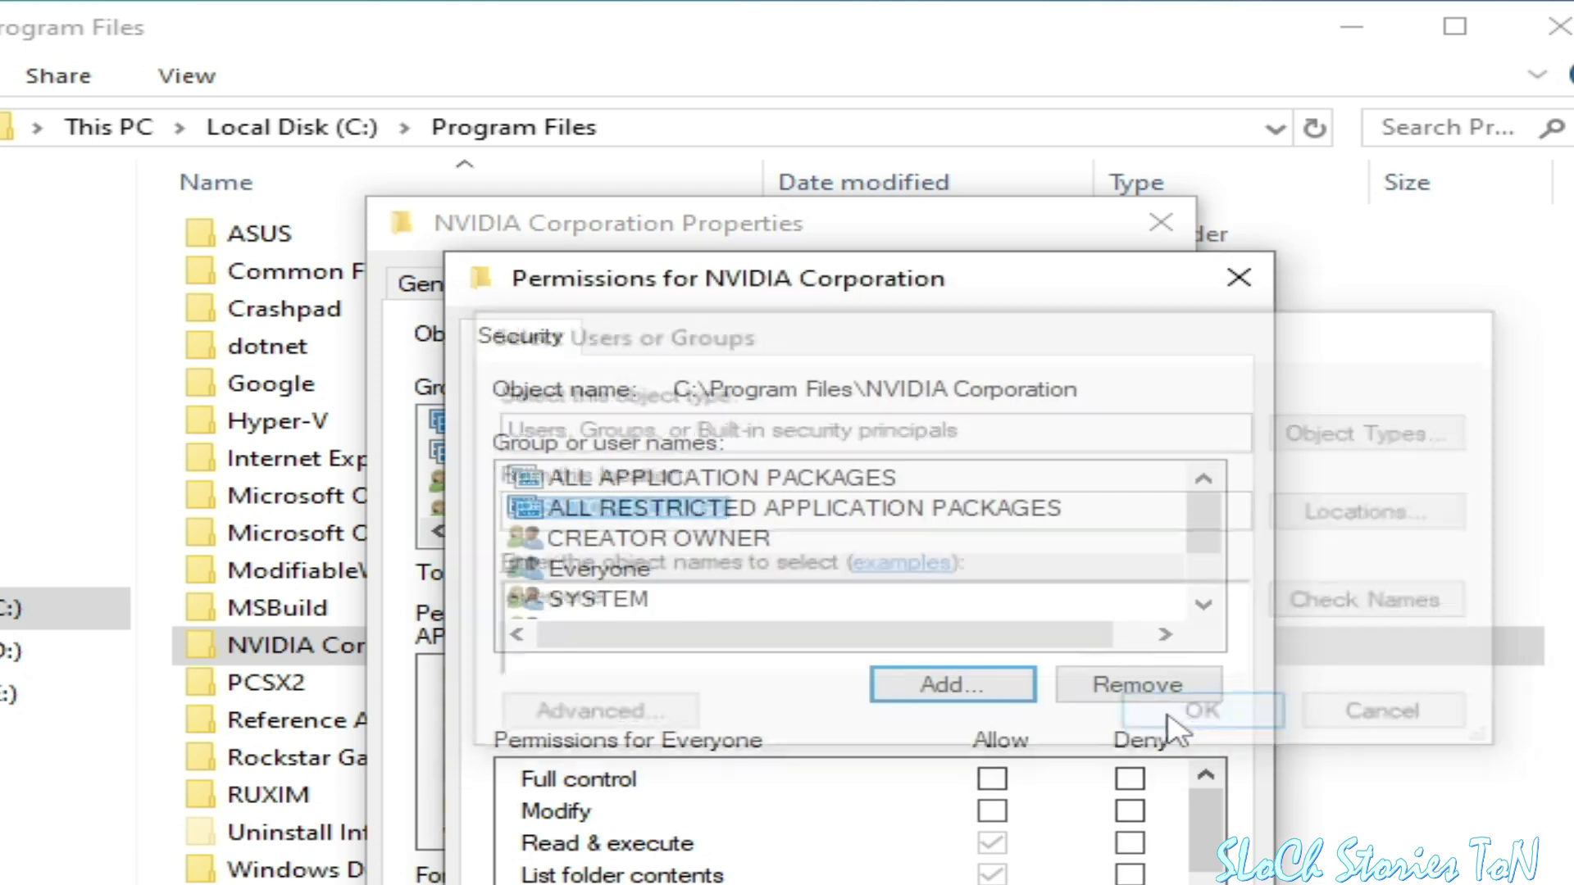
- Grant Everyone Full control, apply, and close the permission and properties dialogs
click(643, 600)
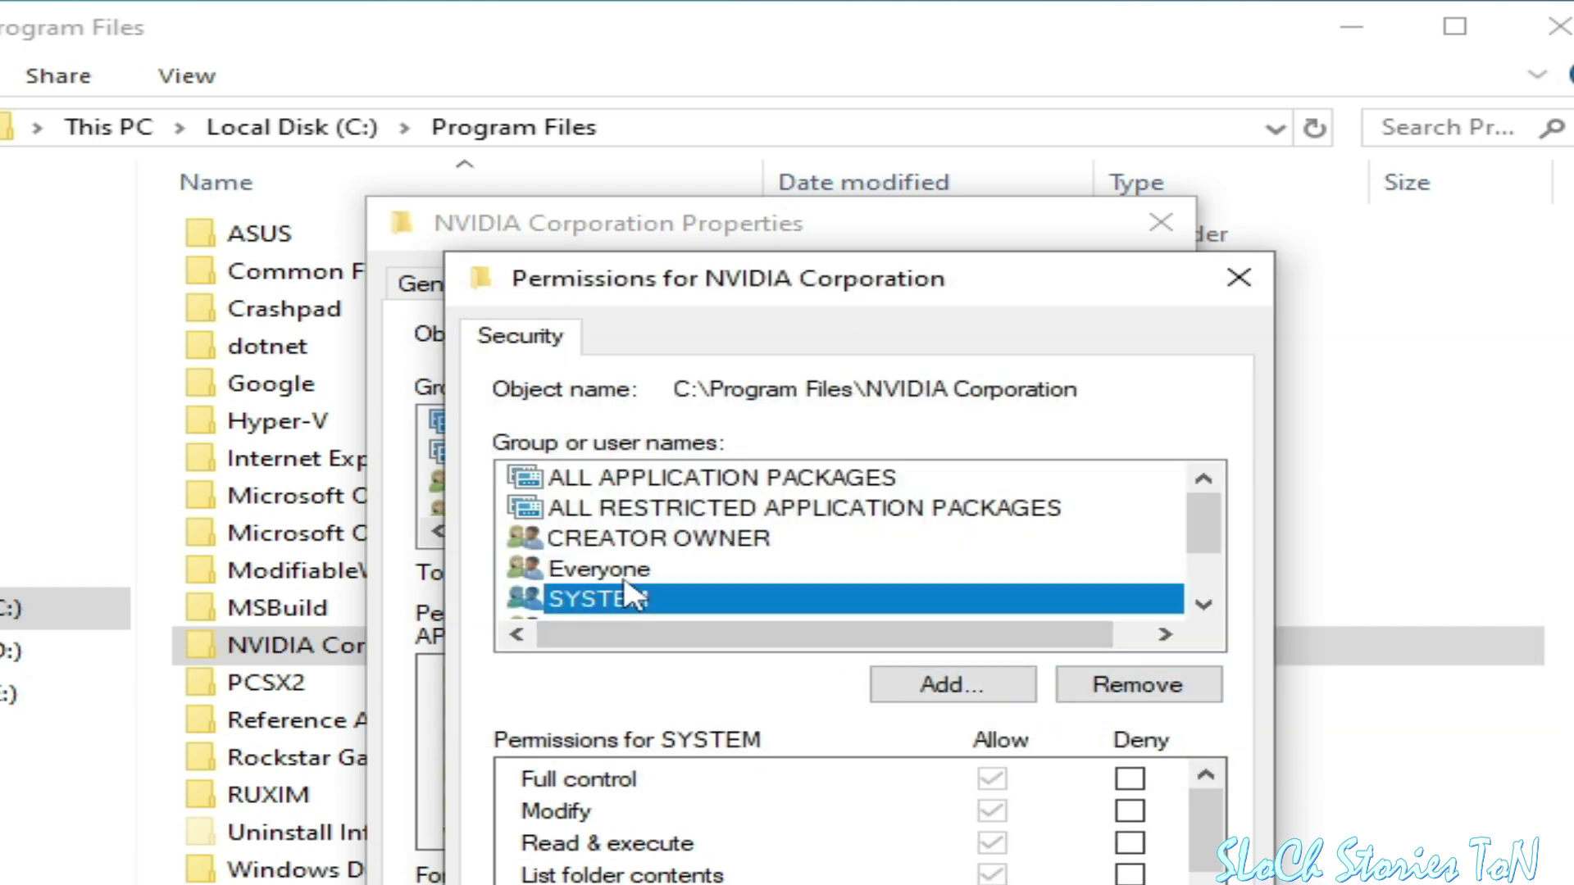
click(643, 571)
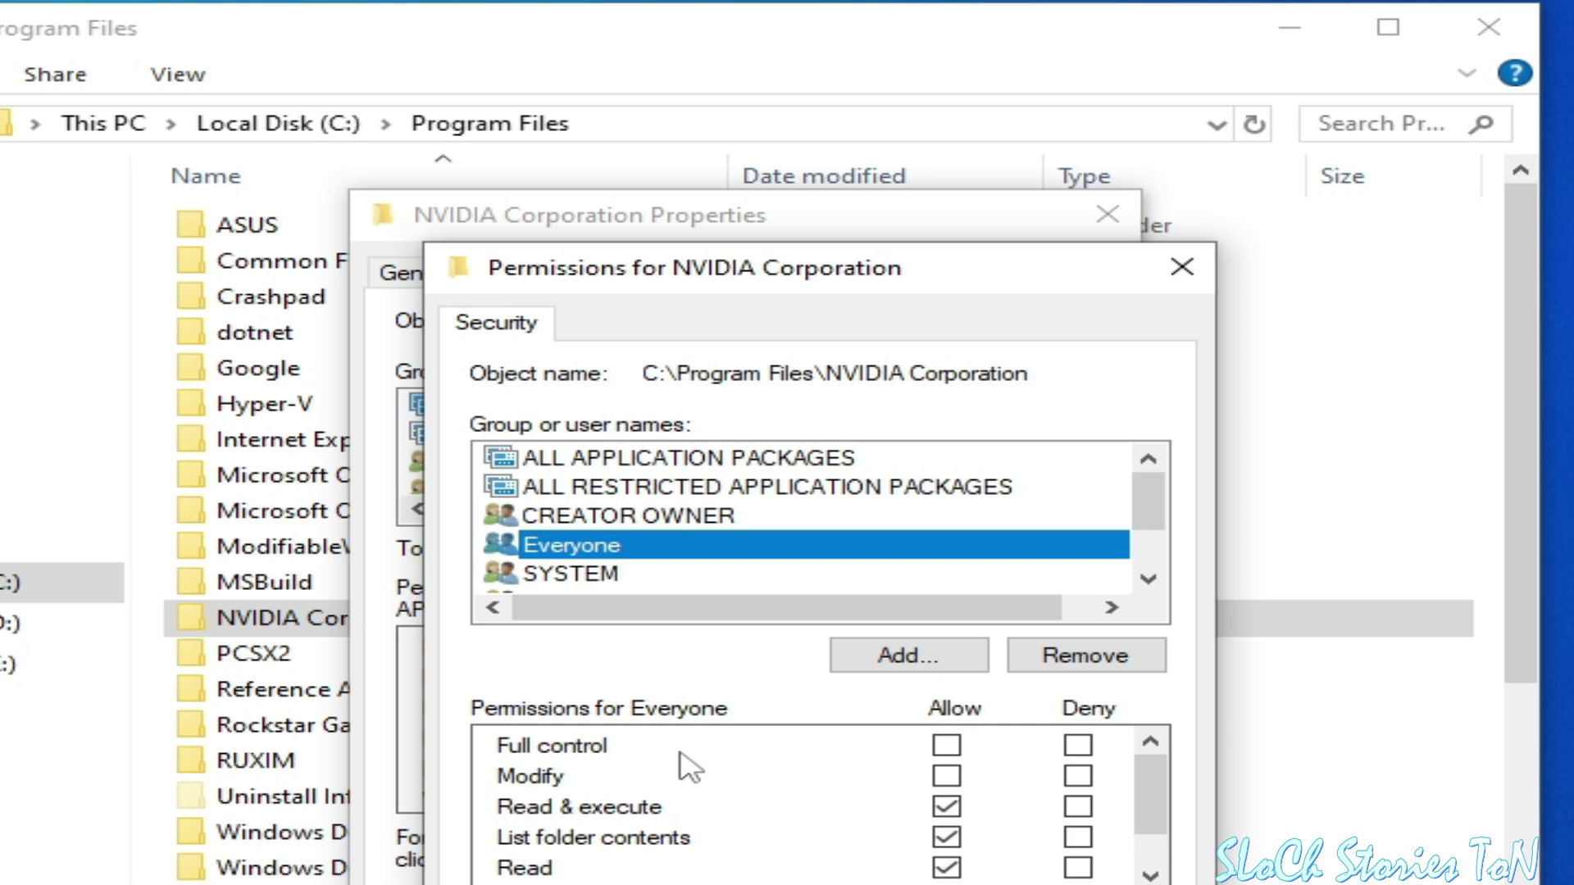
click(992, 811)
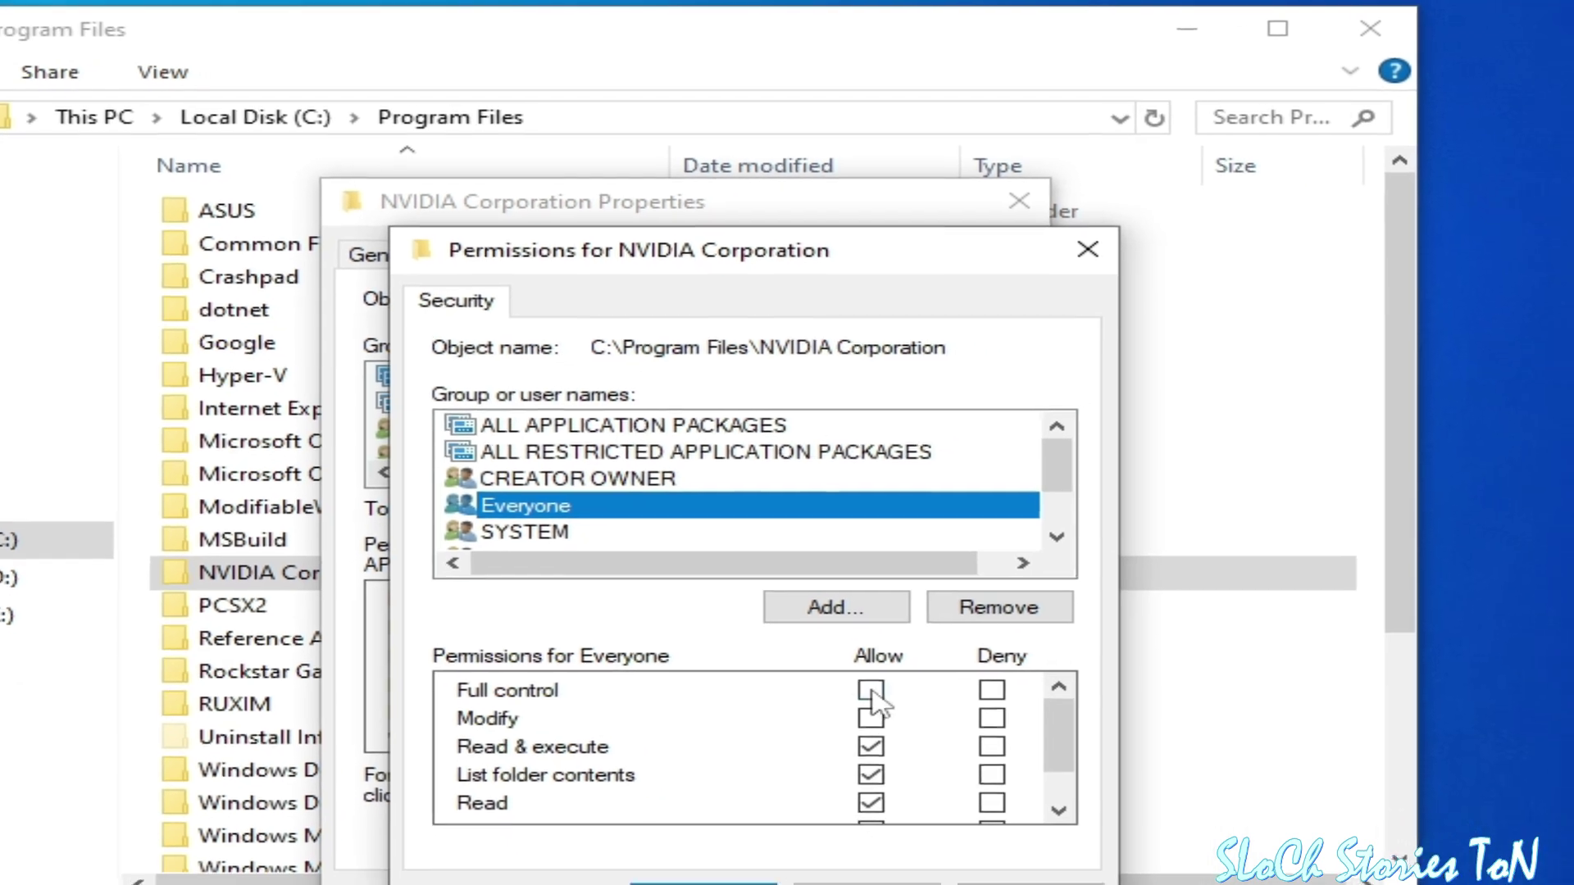
click(991, 779)
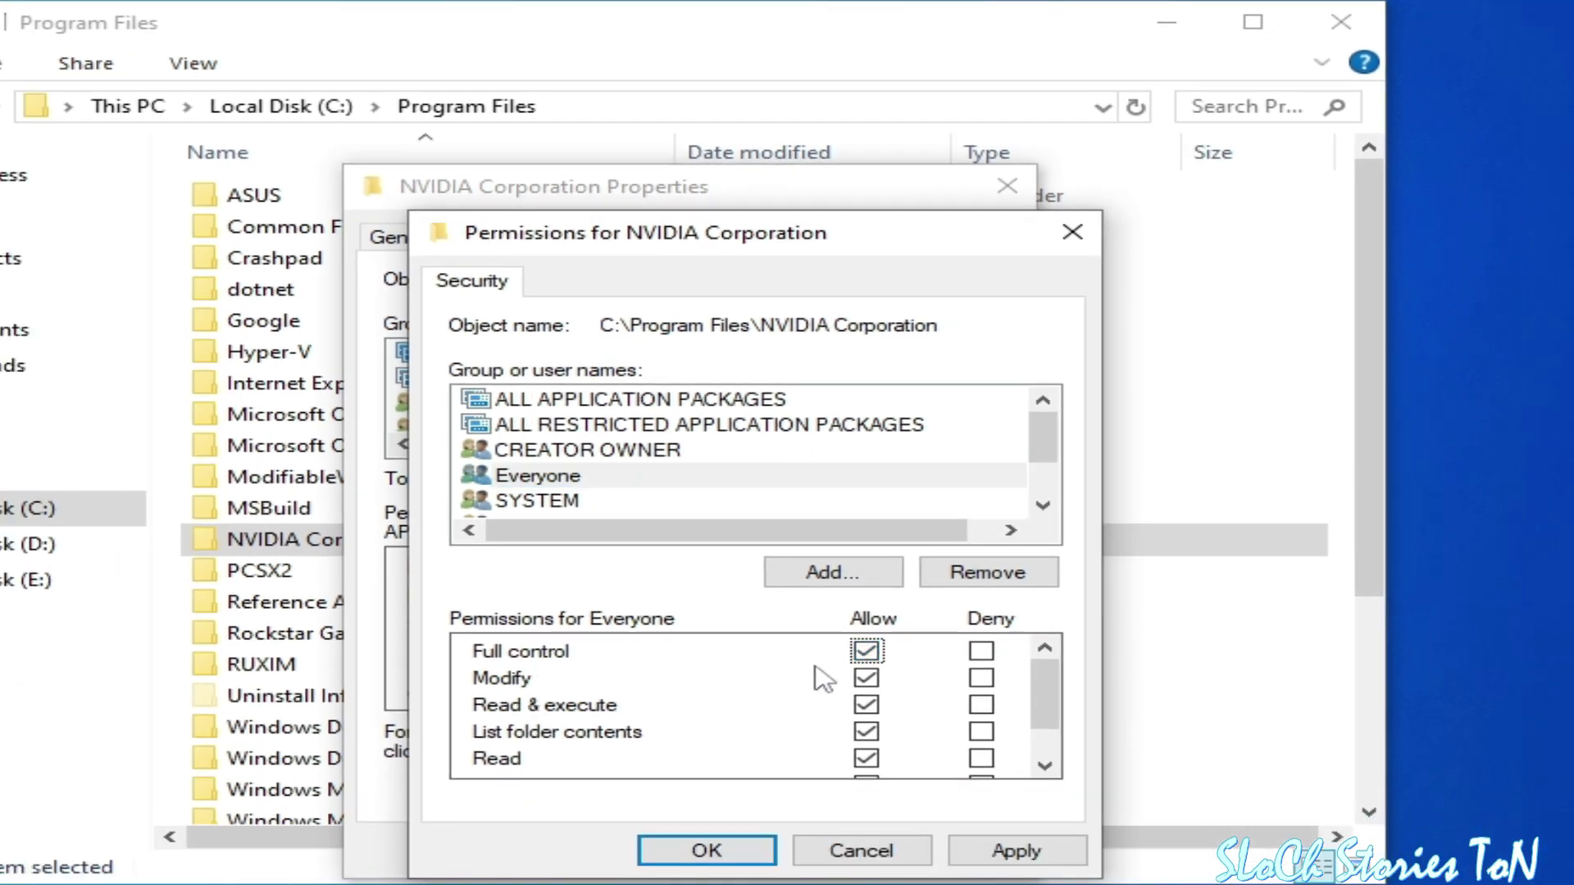
mouse_move(1041, 687)
mouse_down()
mouse_move(1043, 713)
mouse_move(1052, 681)
mouse_up()
click(992, 850)
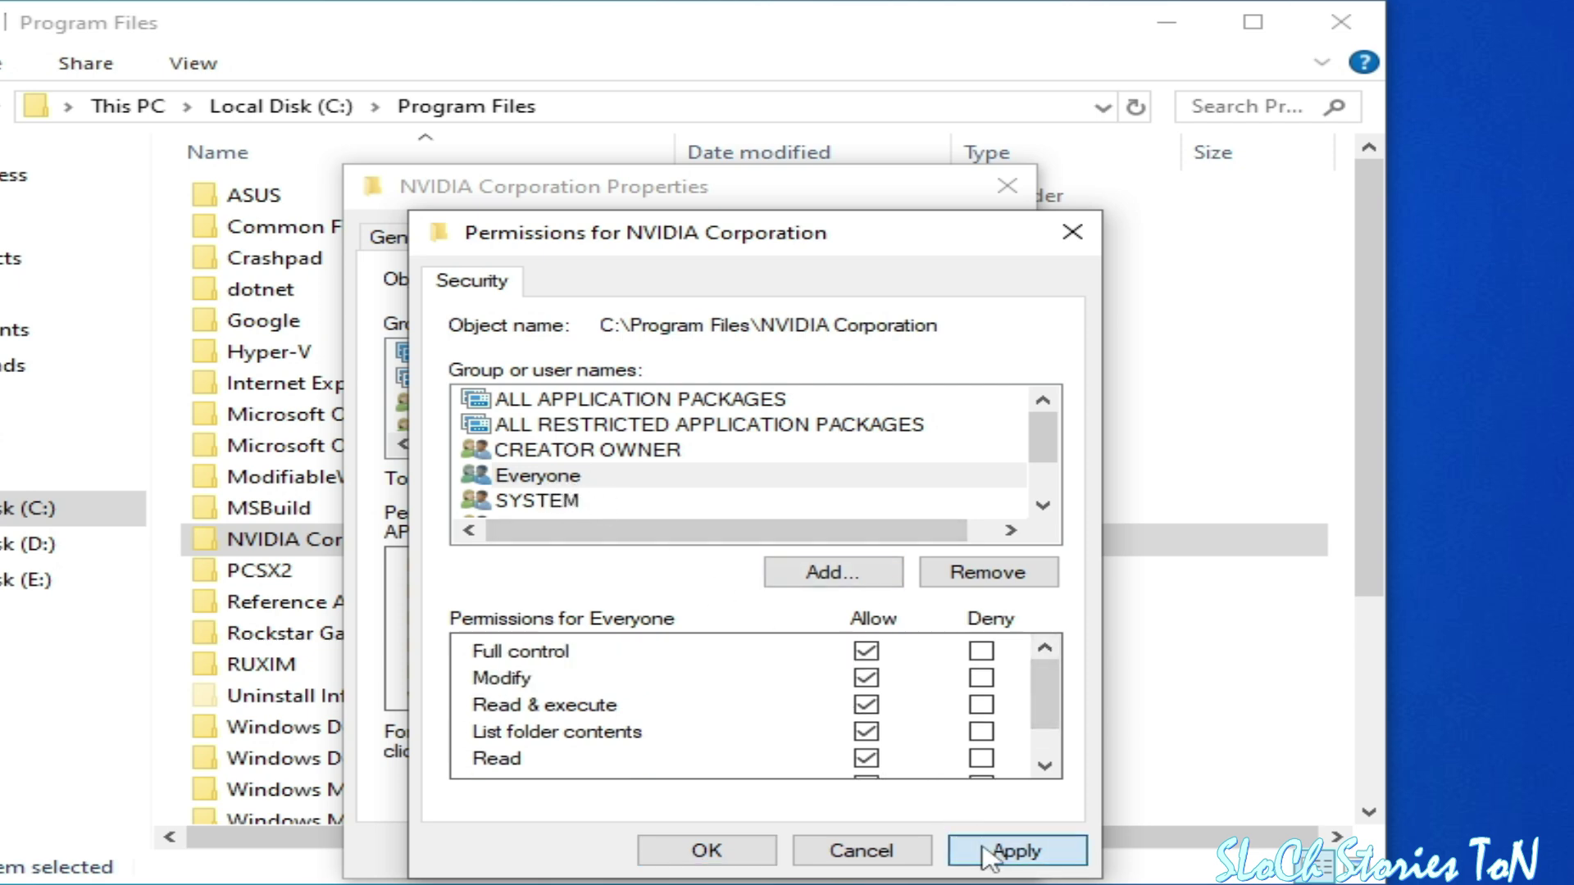
click(742, 851)
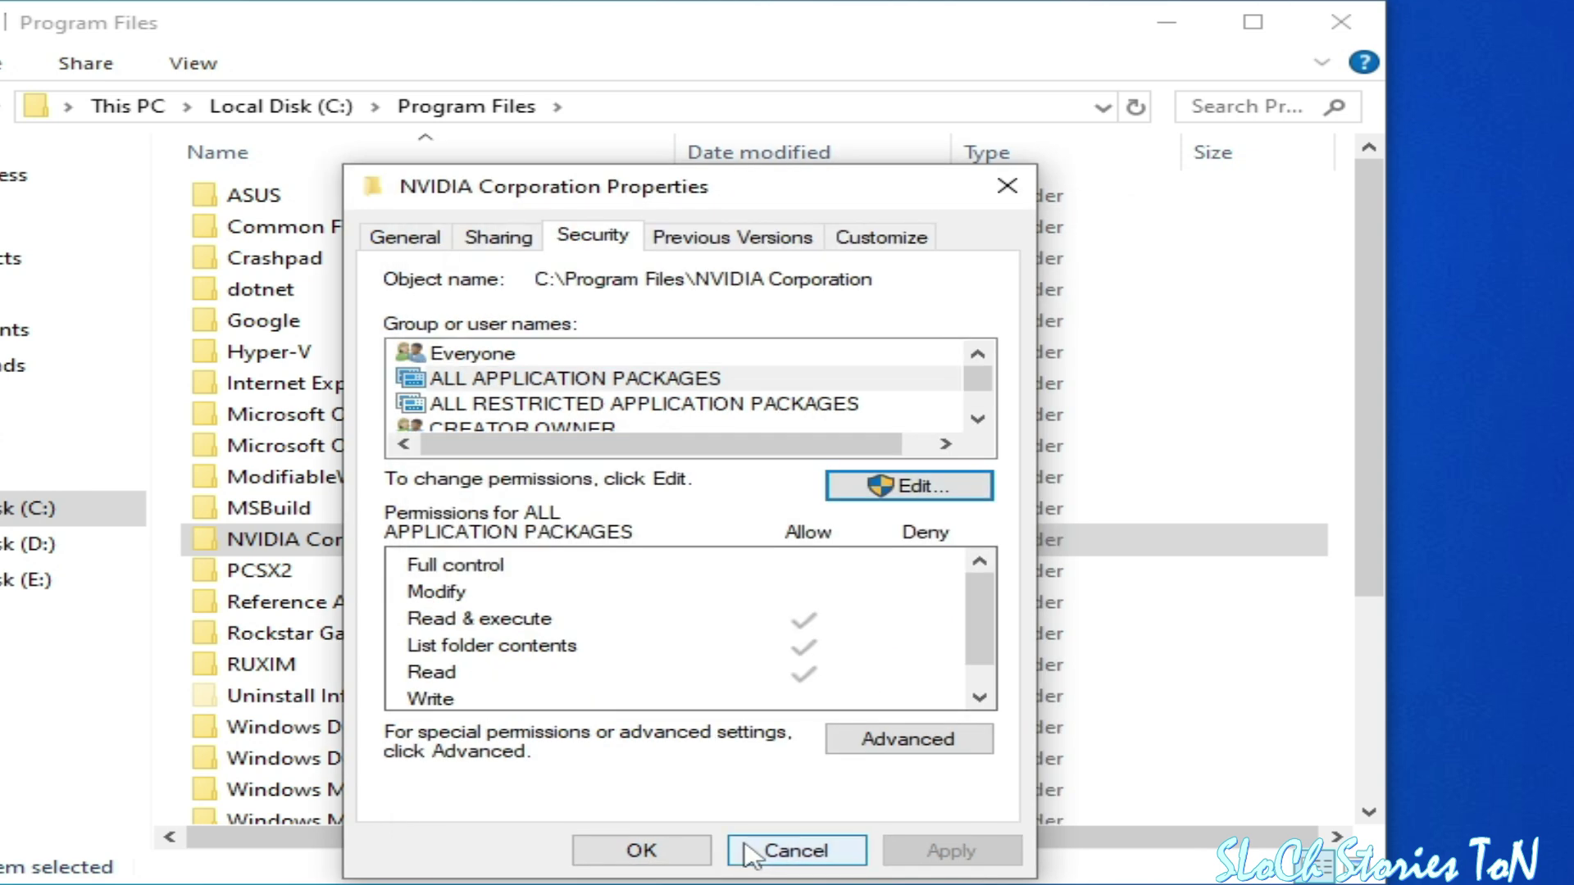
click(679, 854)
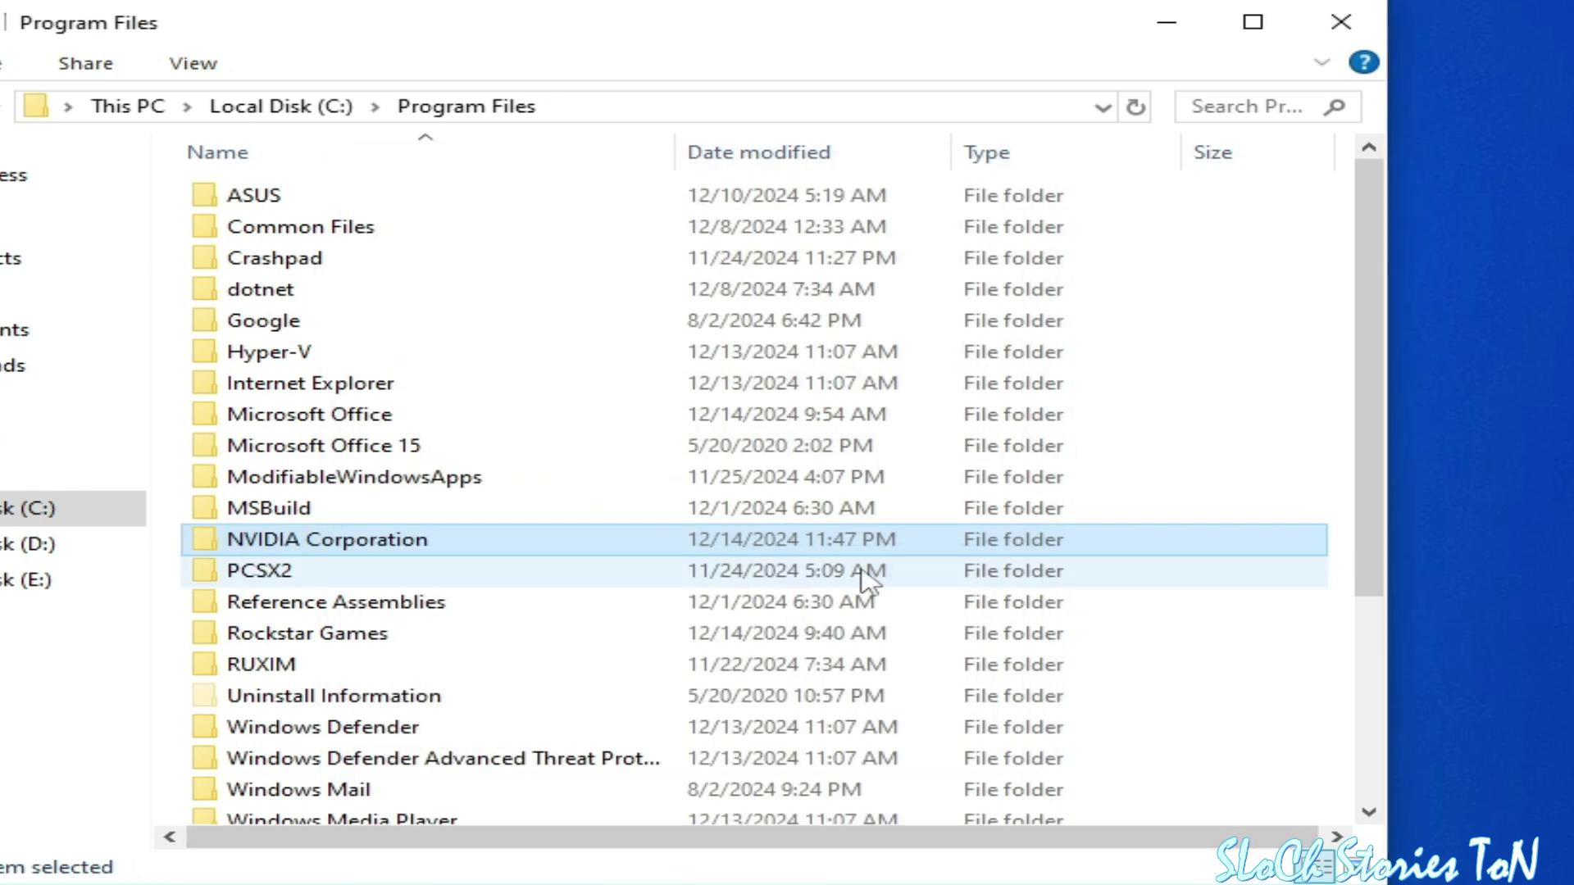
- Close the Program Files window and open Services by searching services.msc
click(1364, 24)
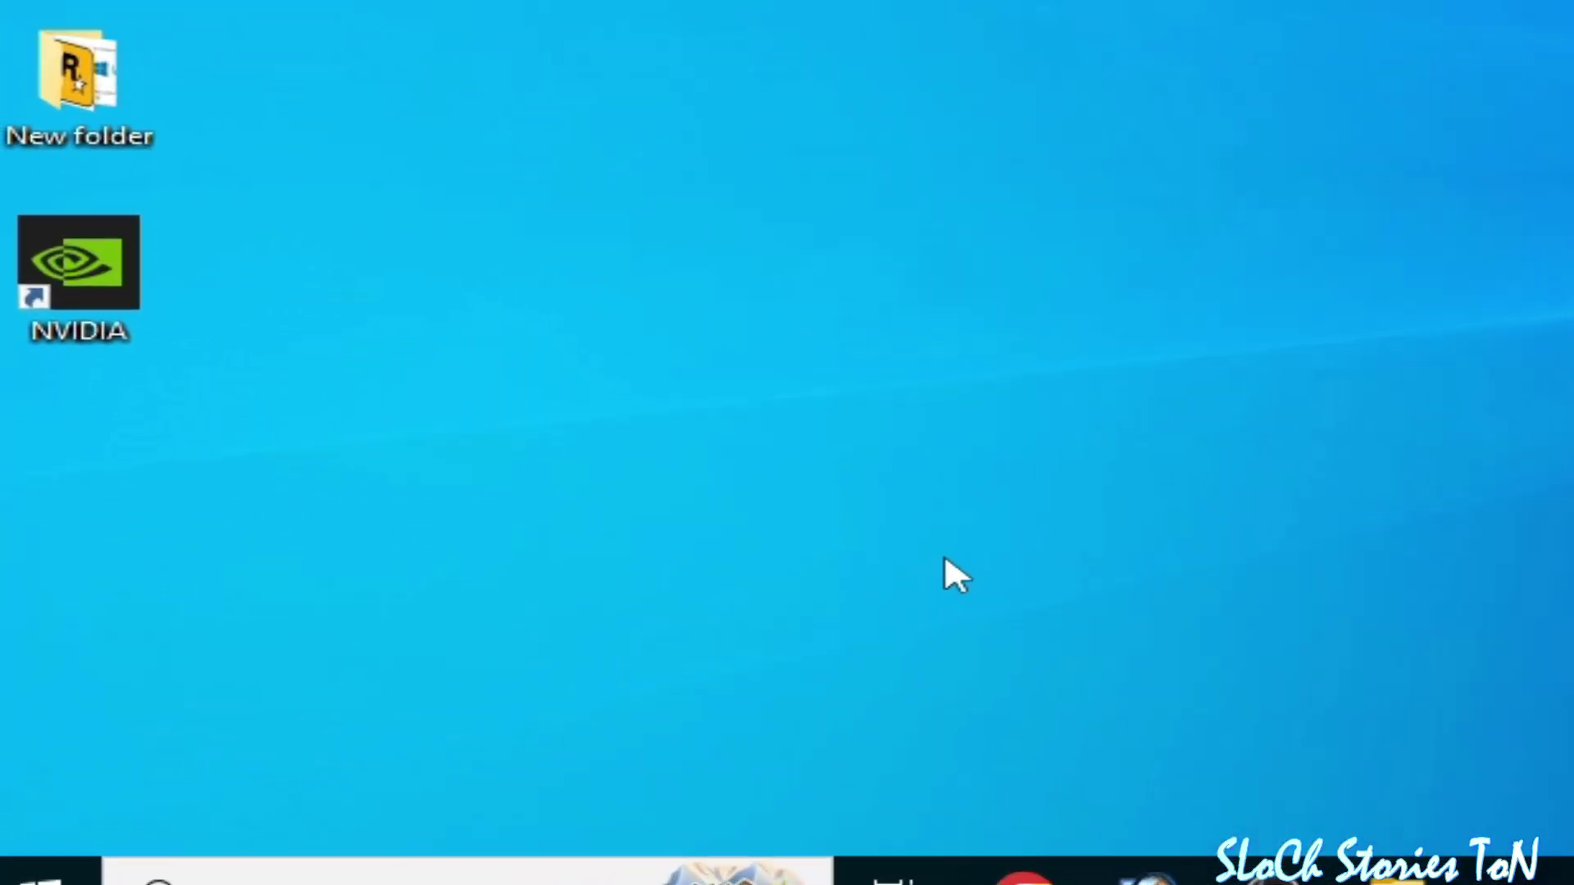
click(394, 883)
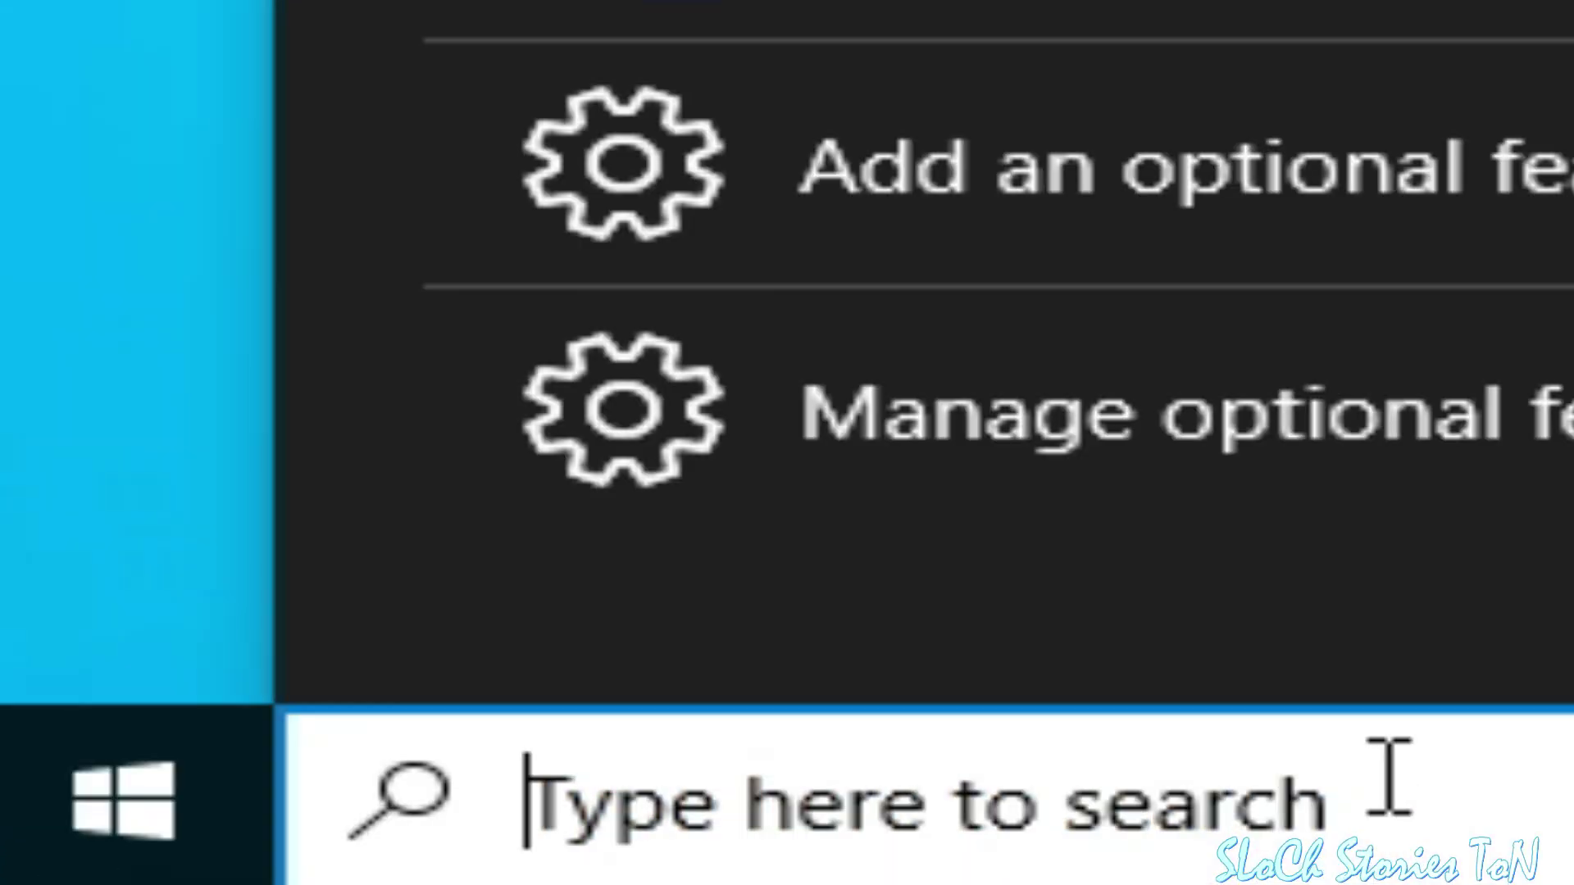
text(services.msc)
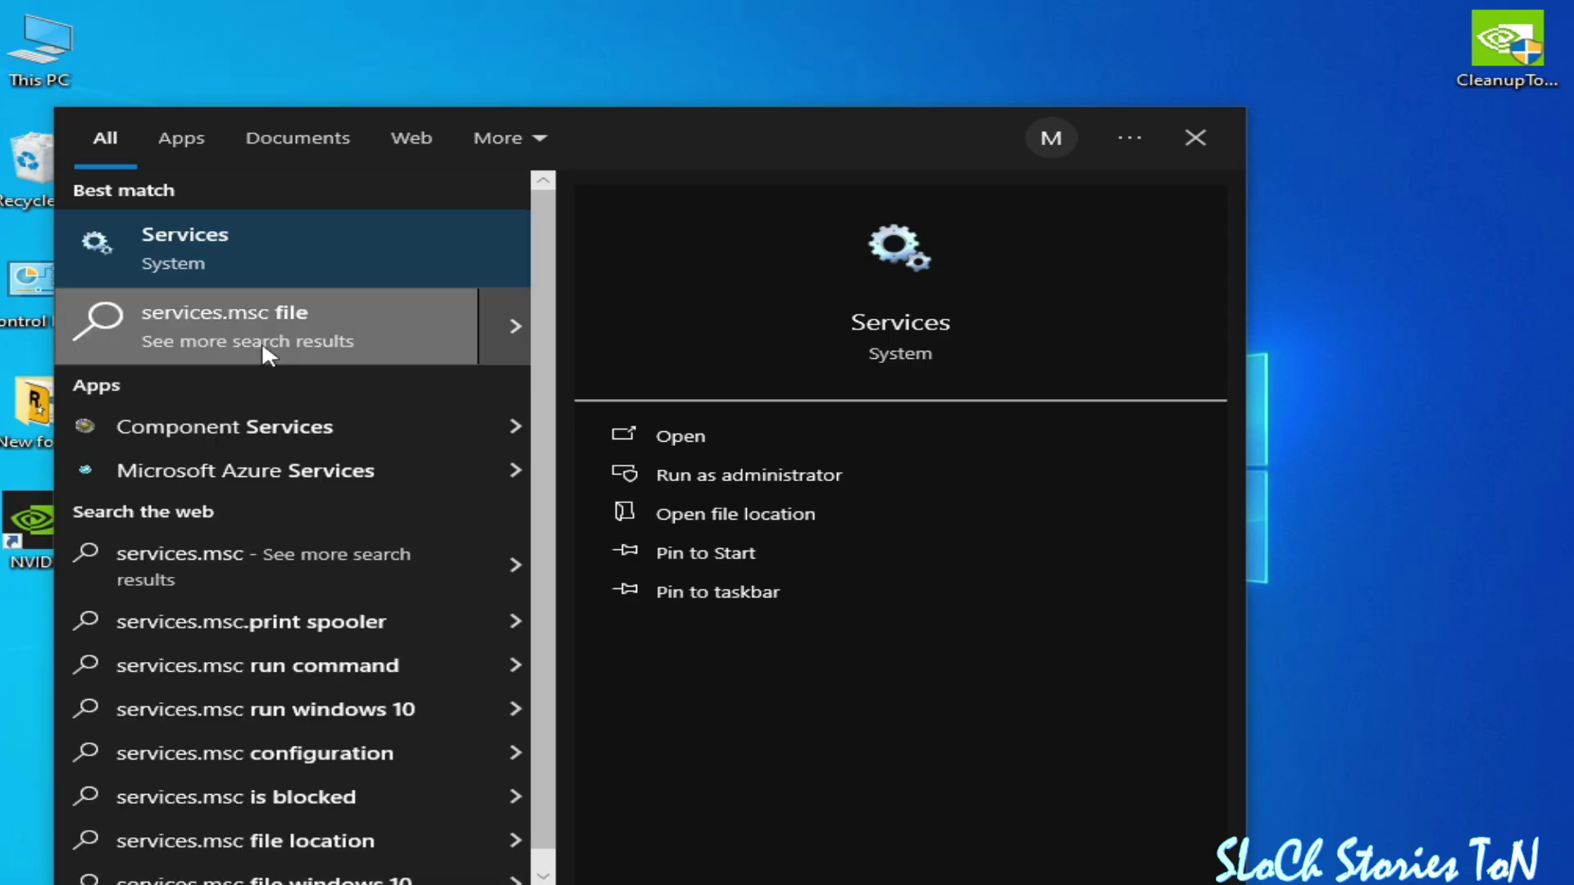
click(217, 239)
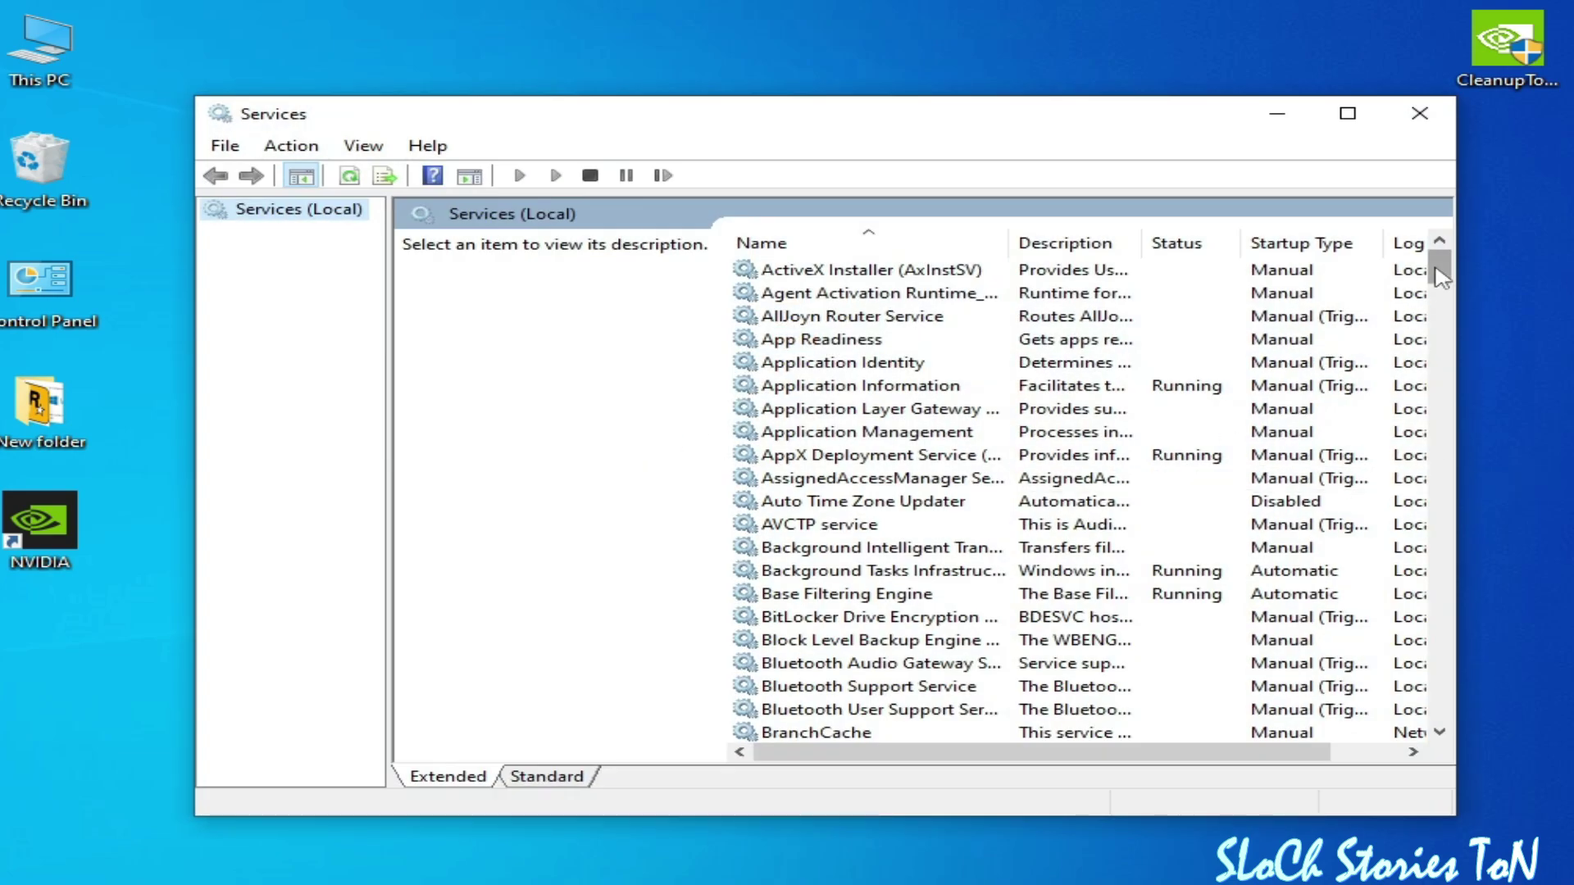
- Stop NVIDIA LocalSystem Container from its properties, keep startup type Automatic, and apply
scroll(1443, 278, down, 20)
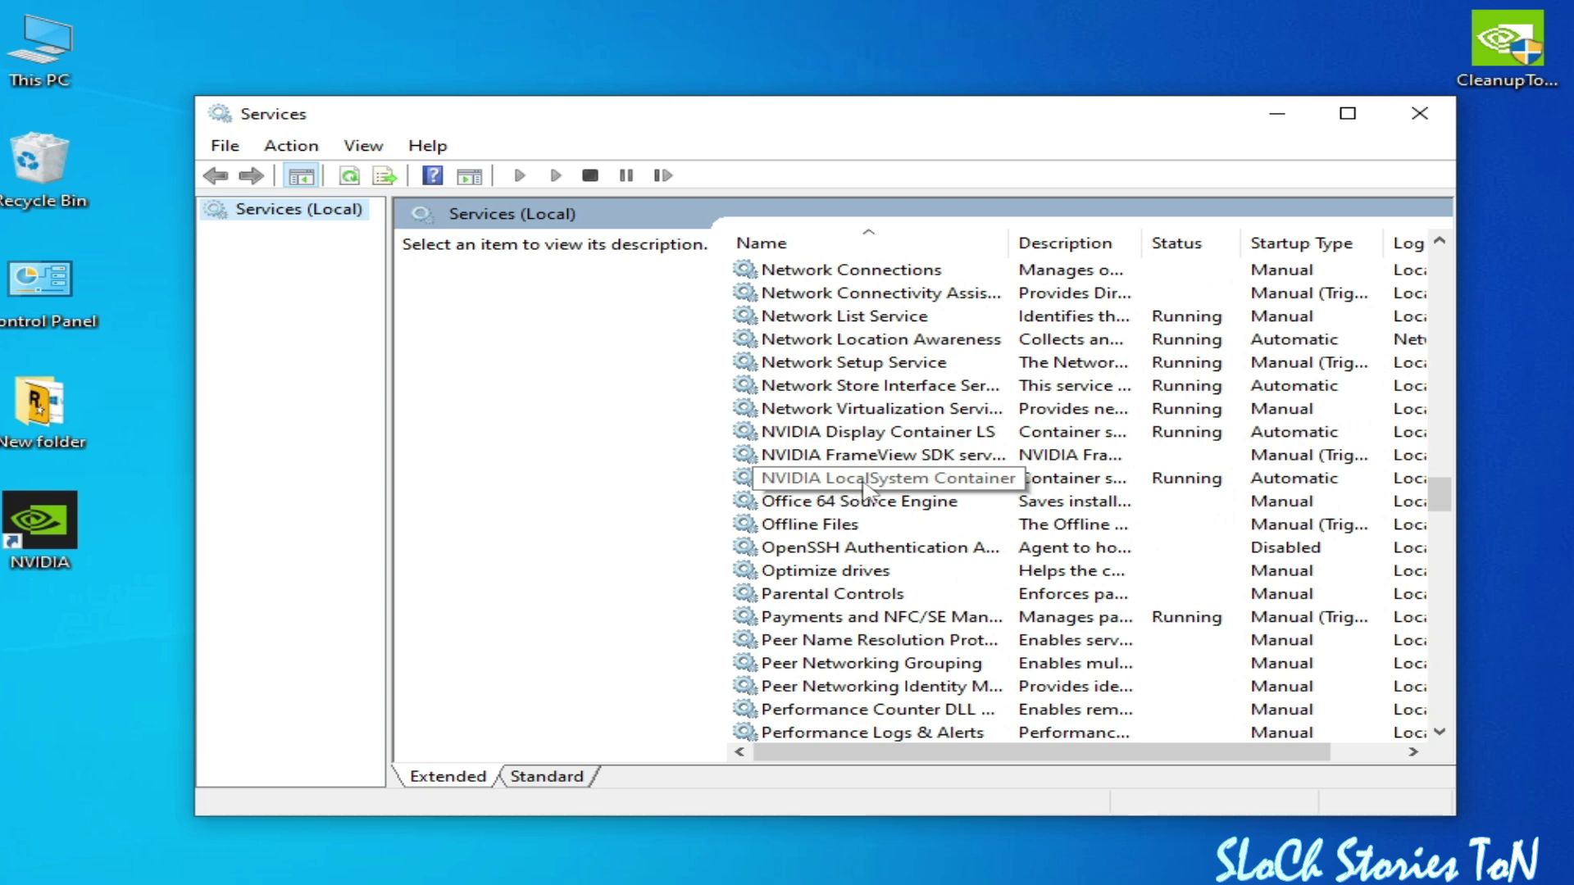
click(875, 482)
right_click(873, 482)
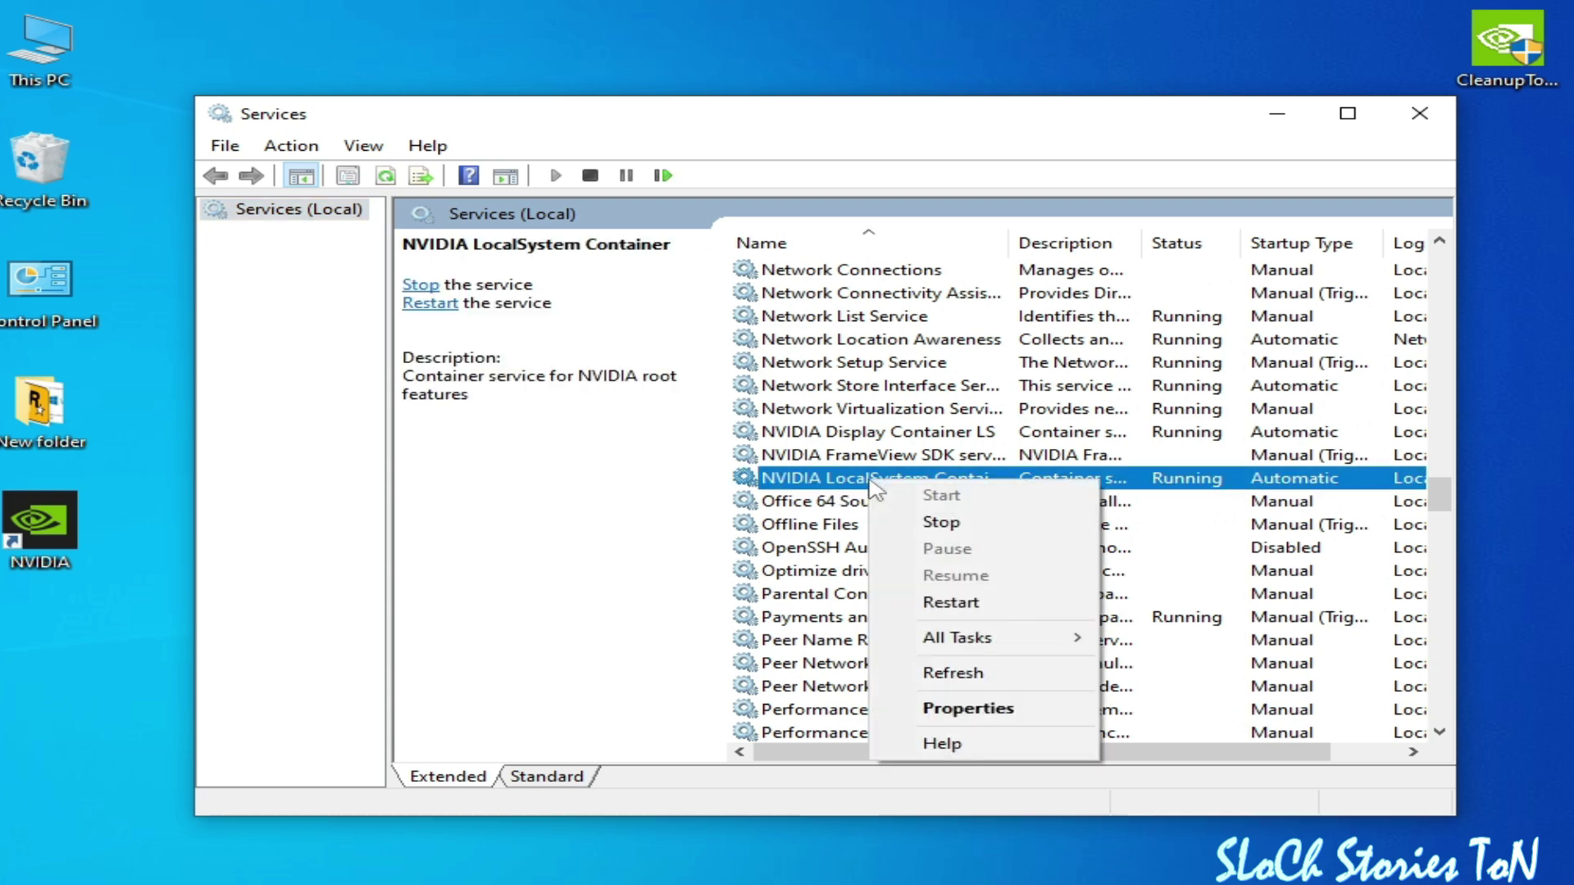
click(944, 708)
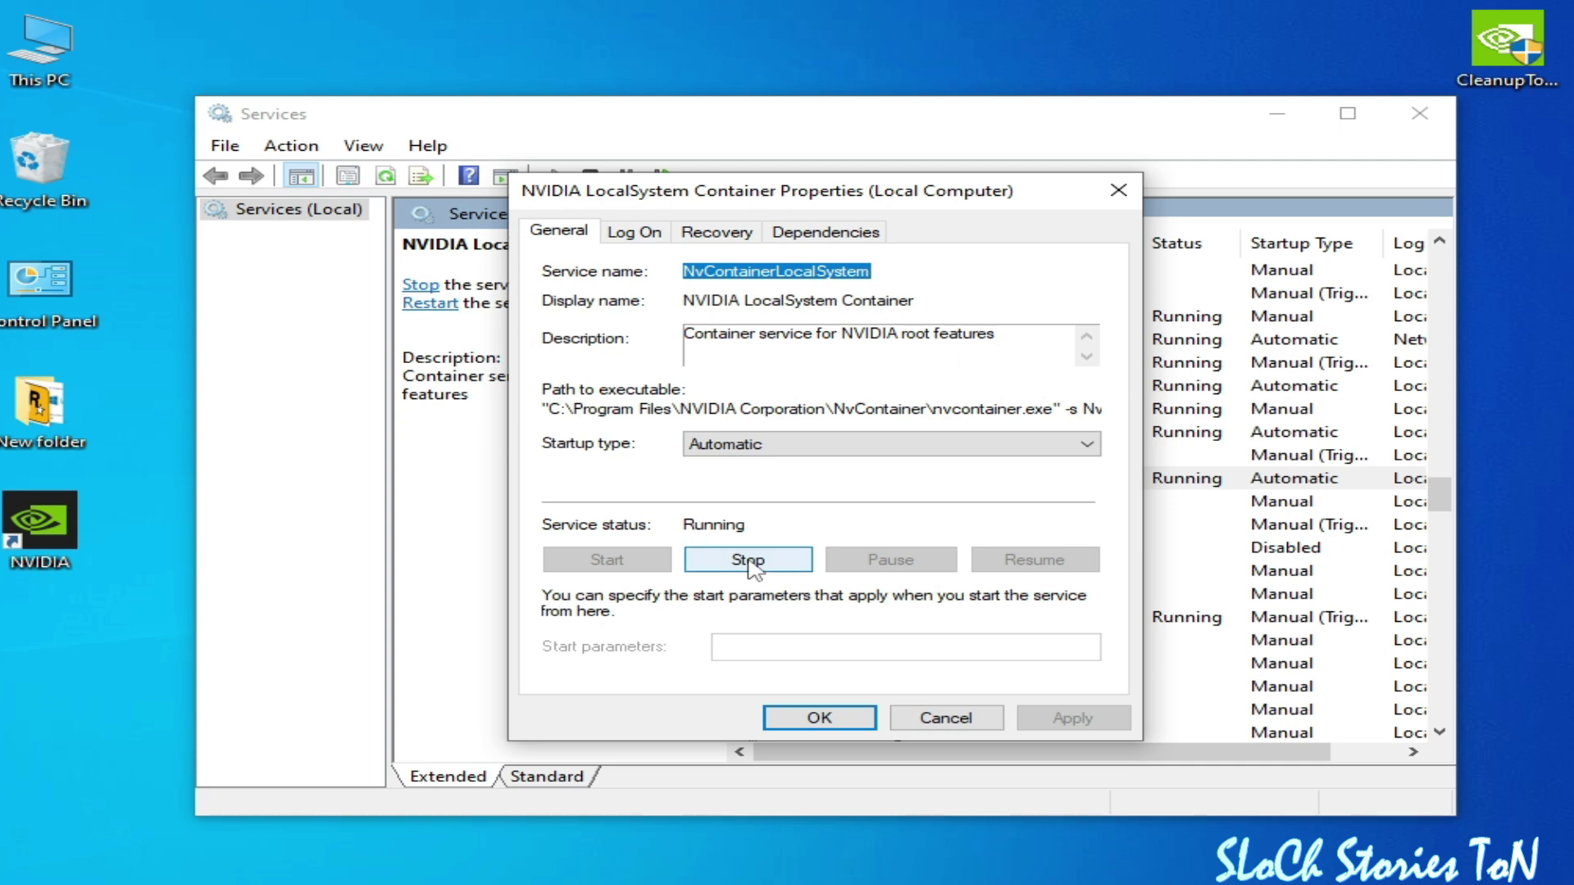
click(778, 561)
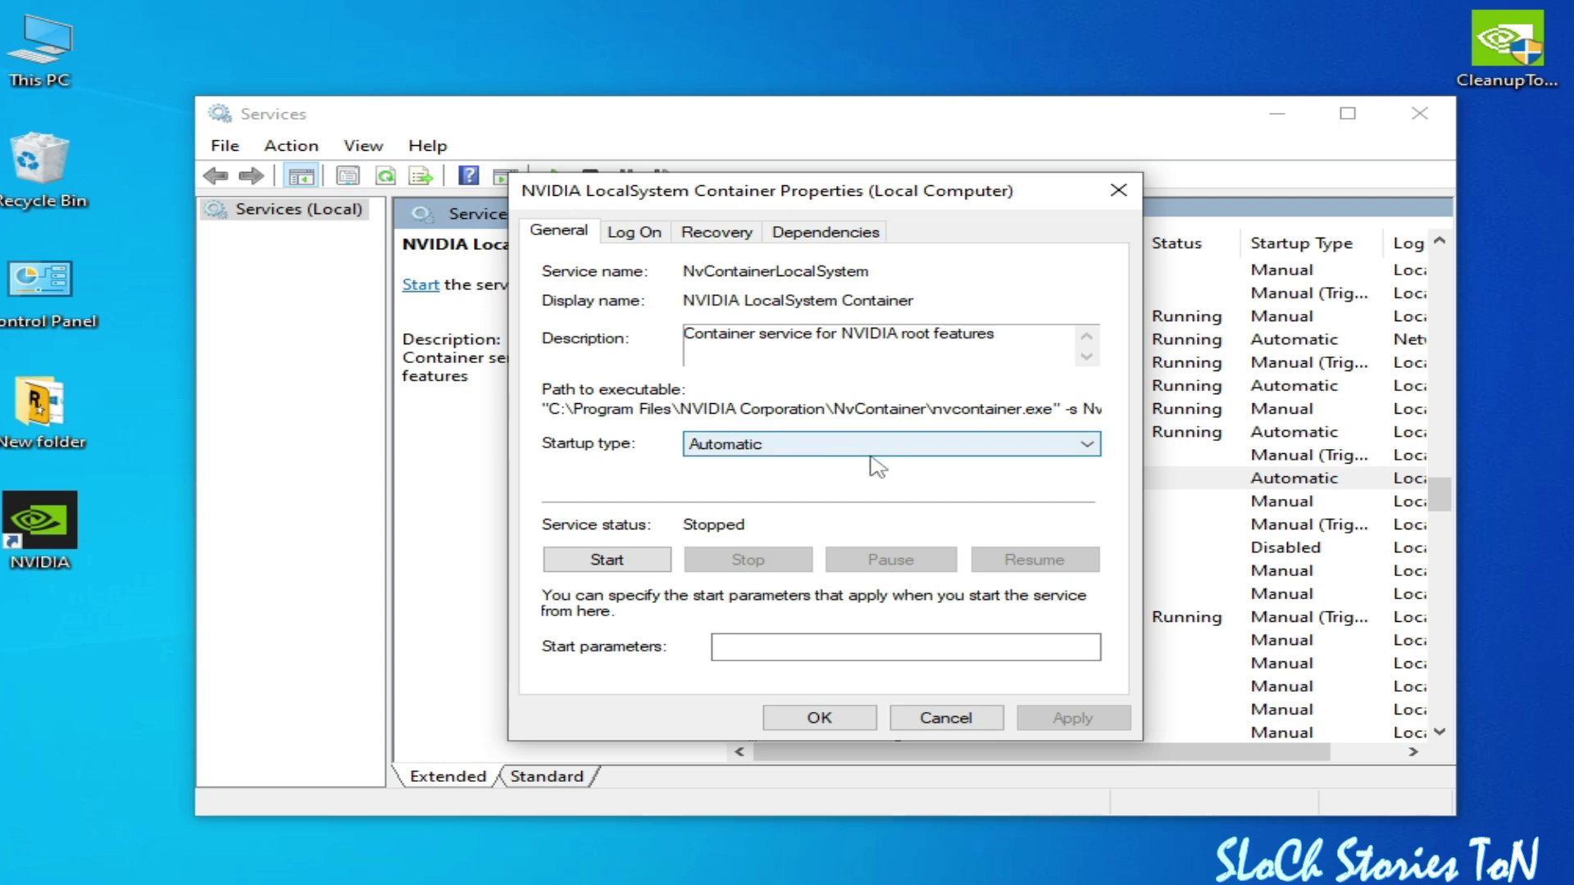
click(792, 447)
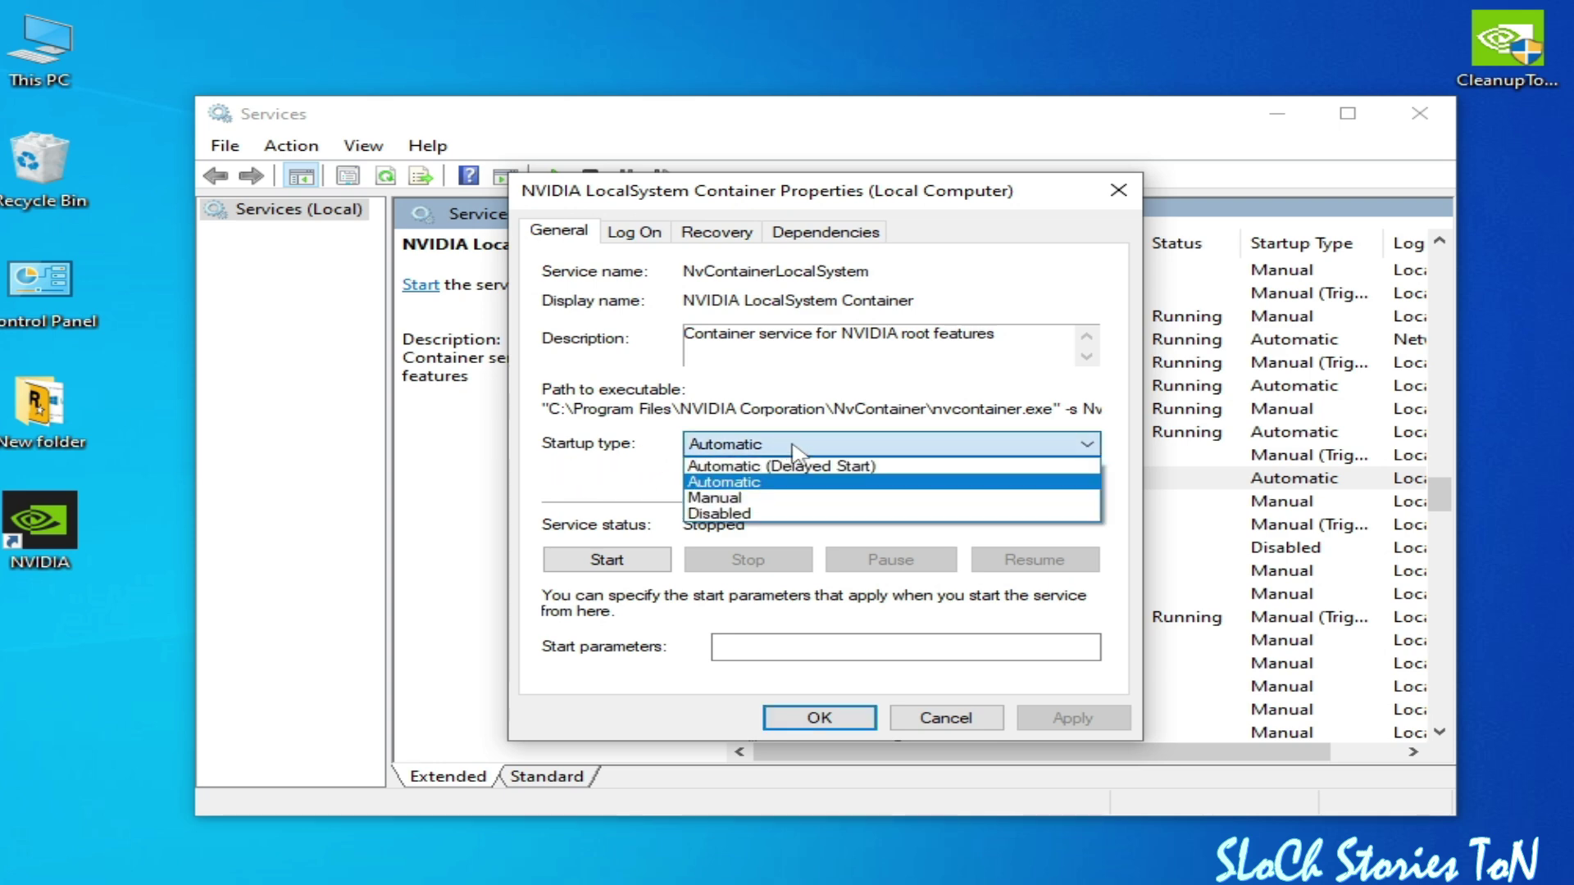
click(836, 482)
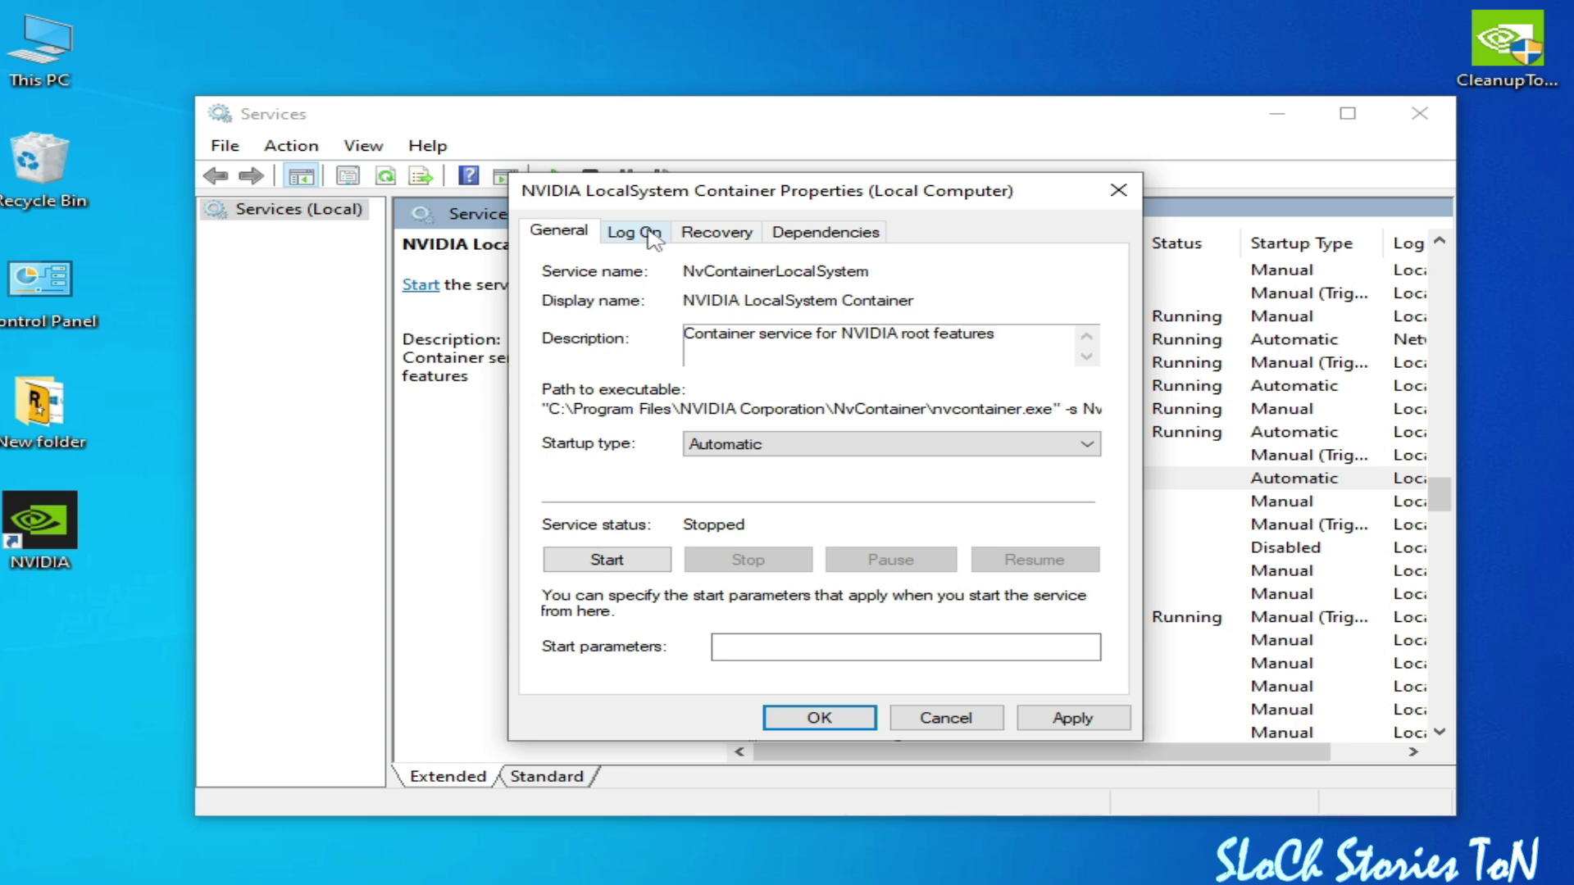
click(1076, 719)
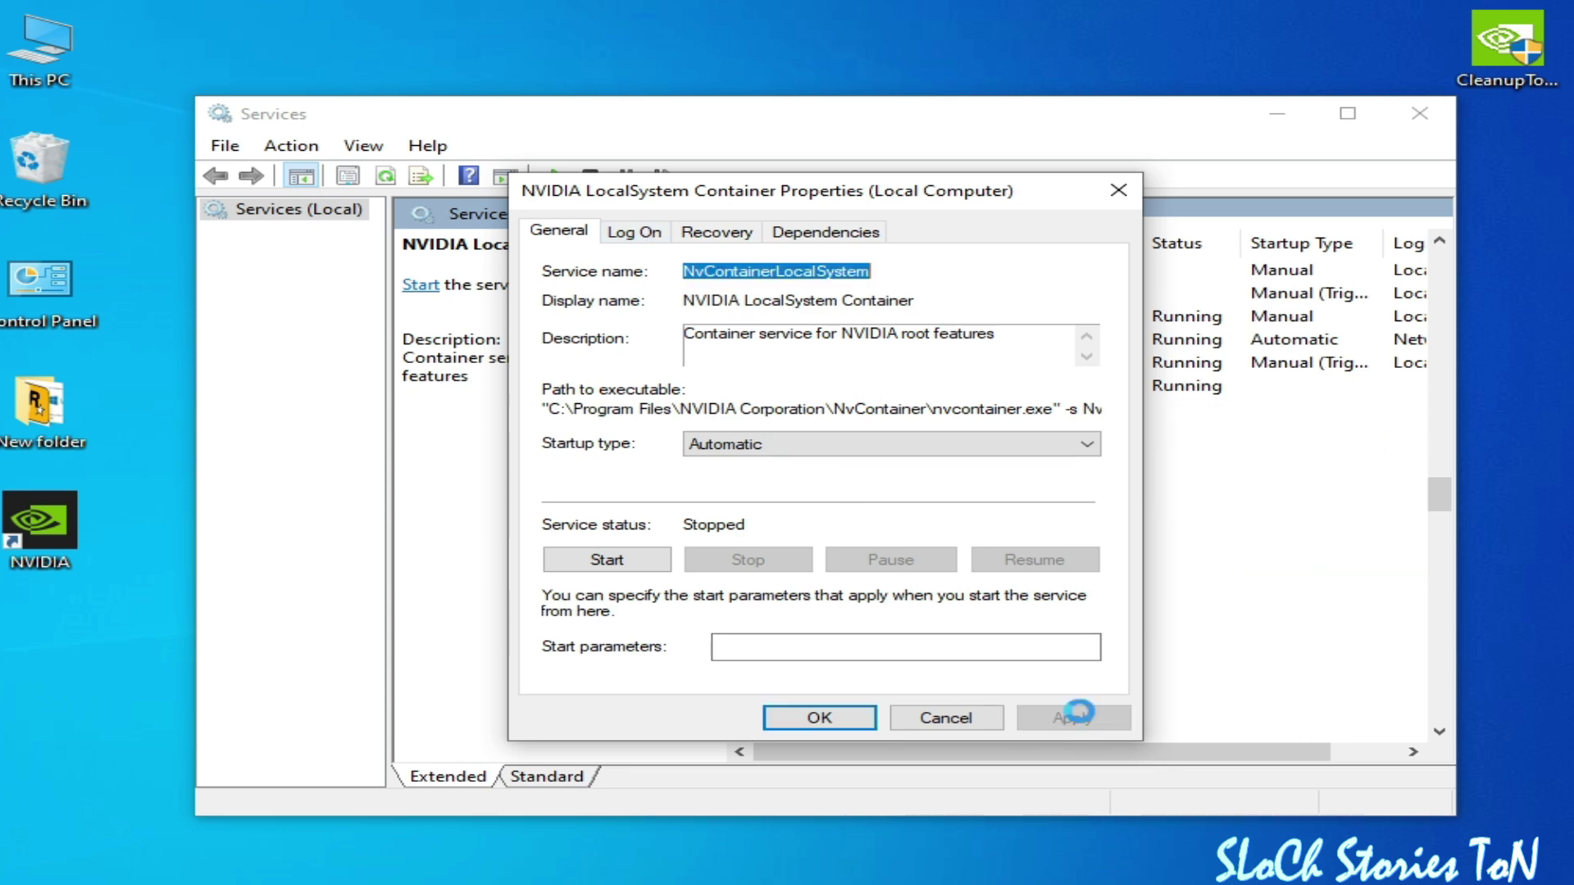
- Let NVIDIA LocalSystem Container interact with the desktop under the Local System account, and apply it
click(640, 233)
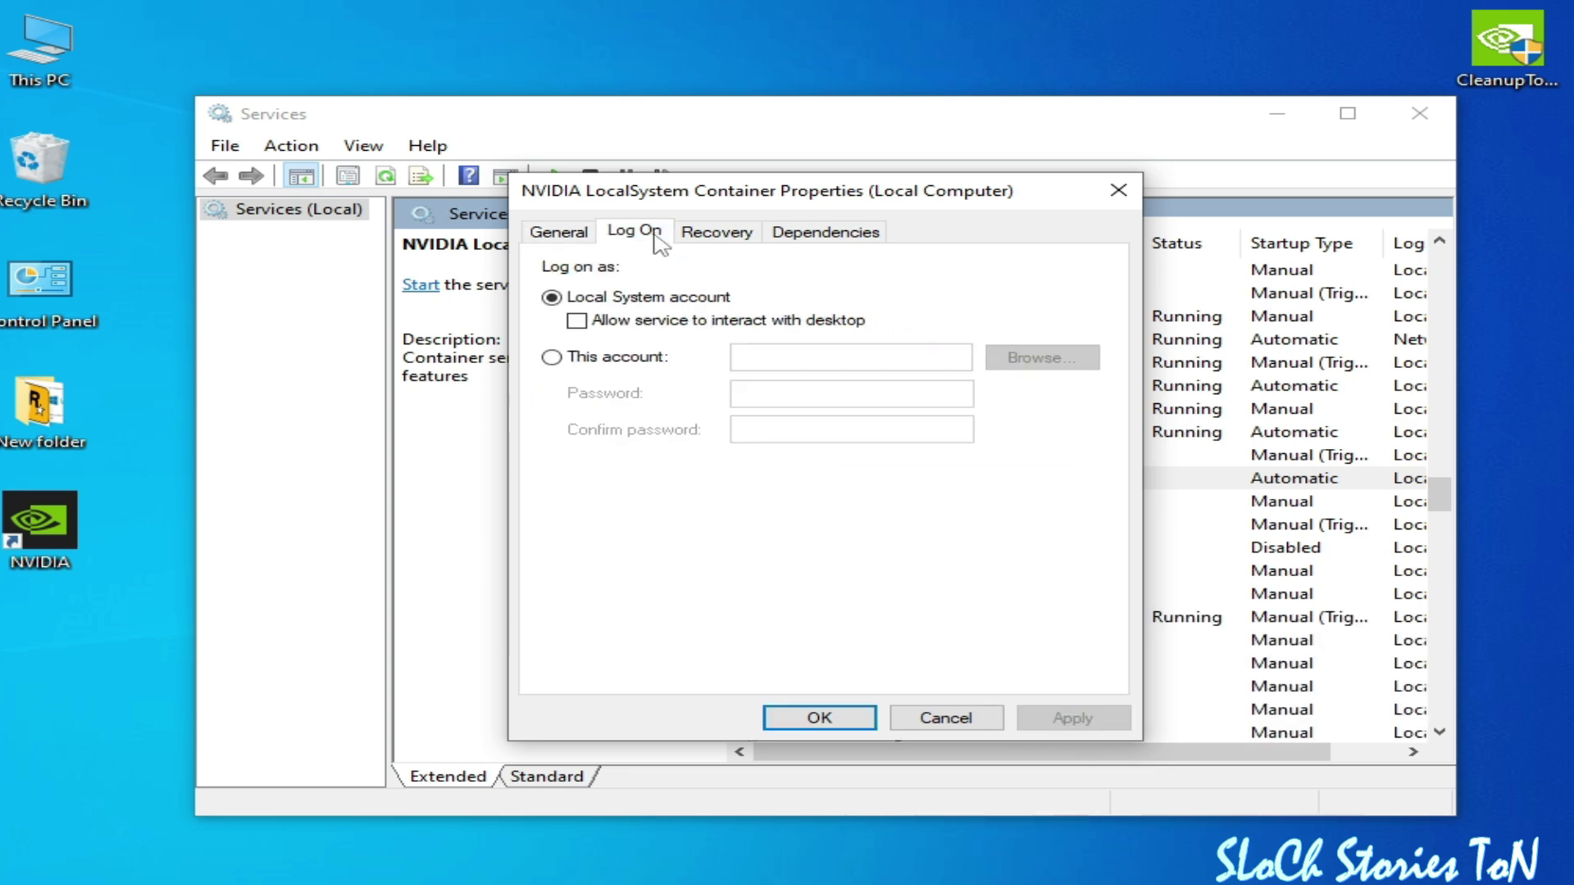
click(577, 321)
click(552, 357)
click(552, 299)
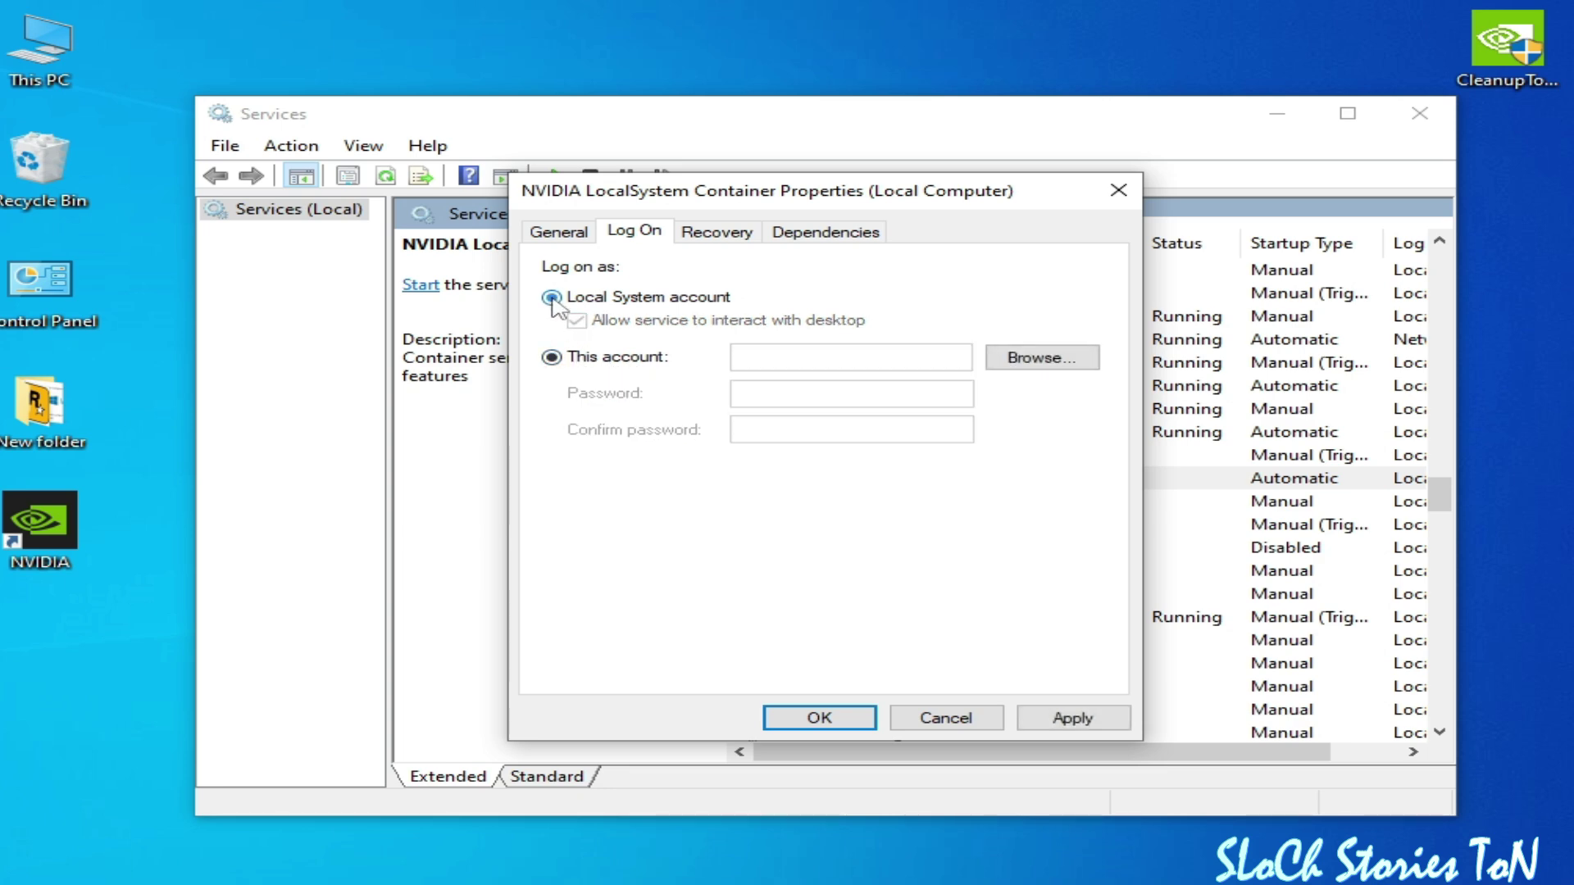
click(587, 320)
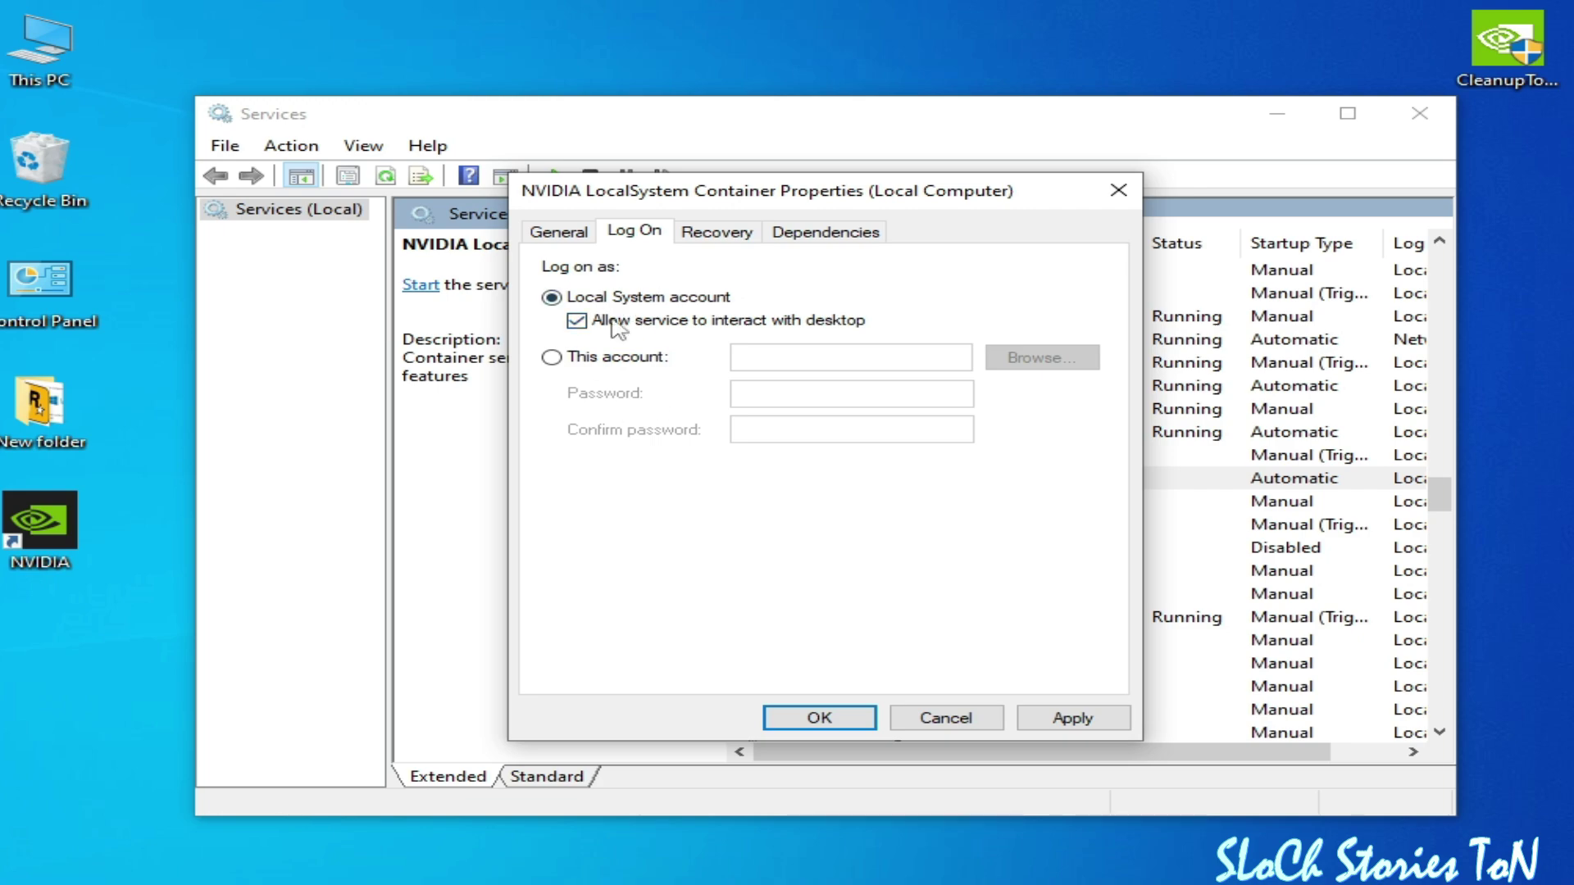
click(1066, 721)
click(853, 720)
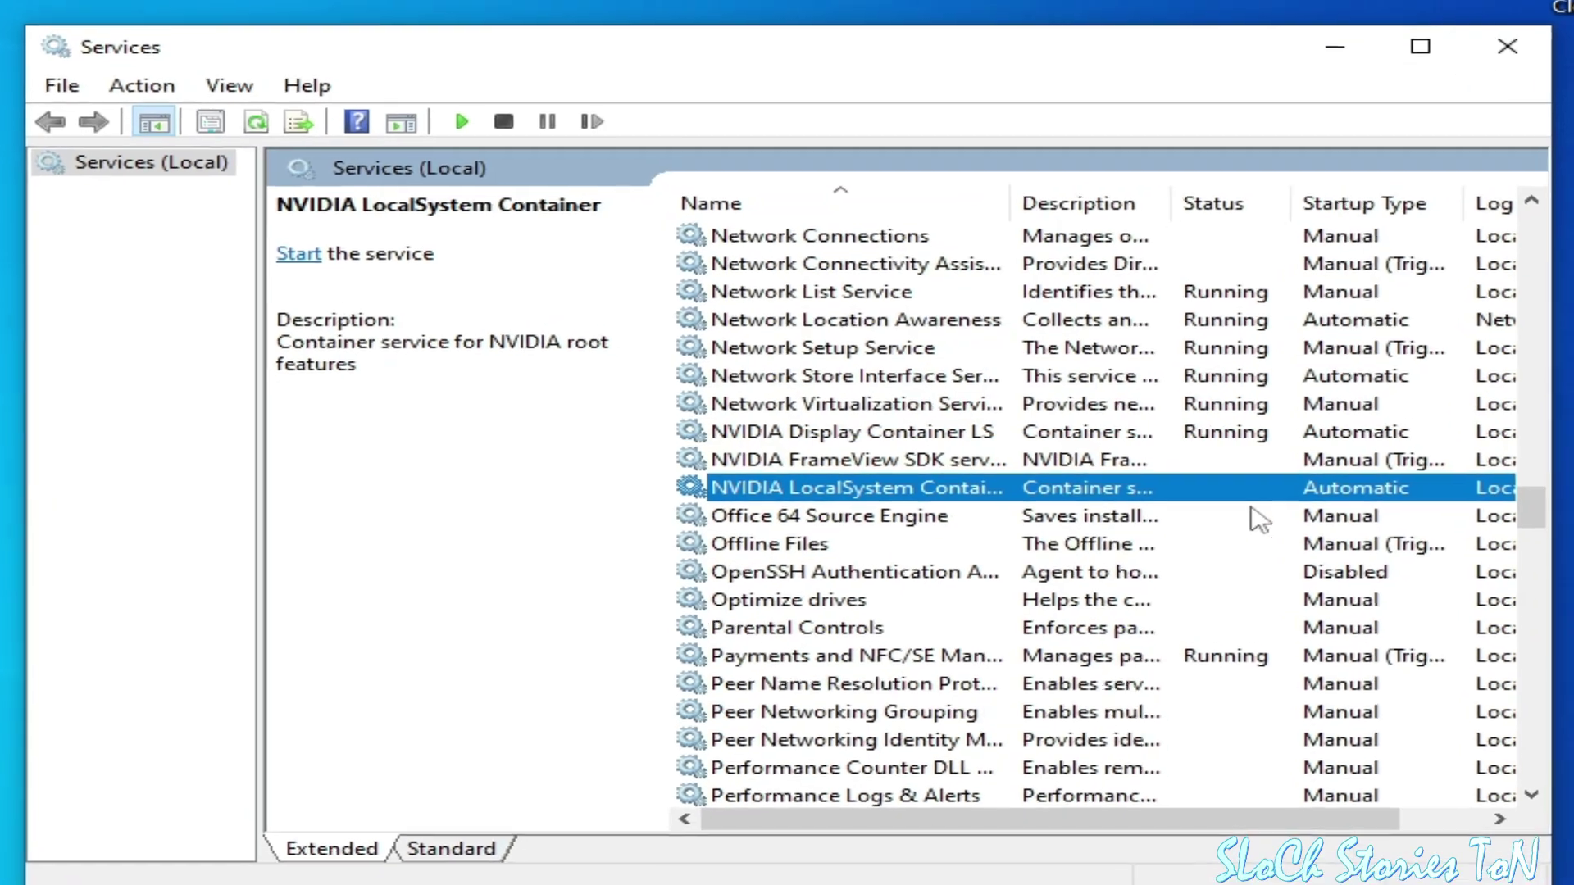
- Start the NVIDIA LocalSystem Container service from its Properties so it shows Running
right_click(787, 492)
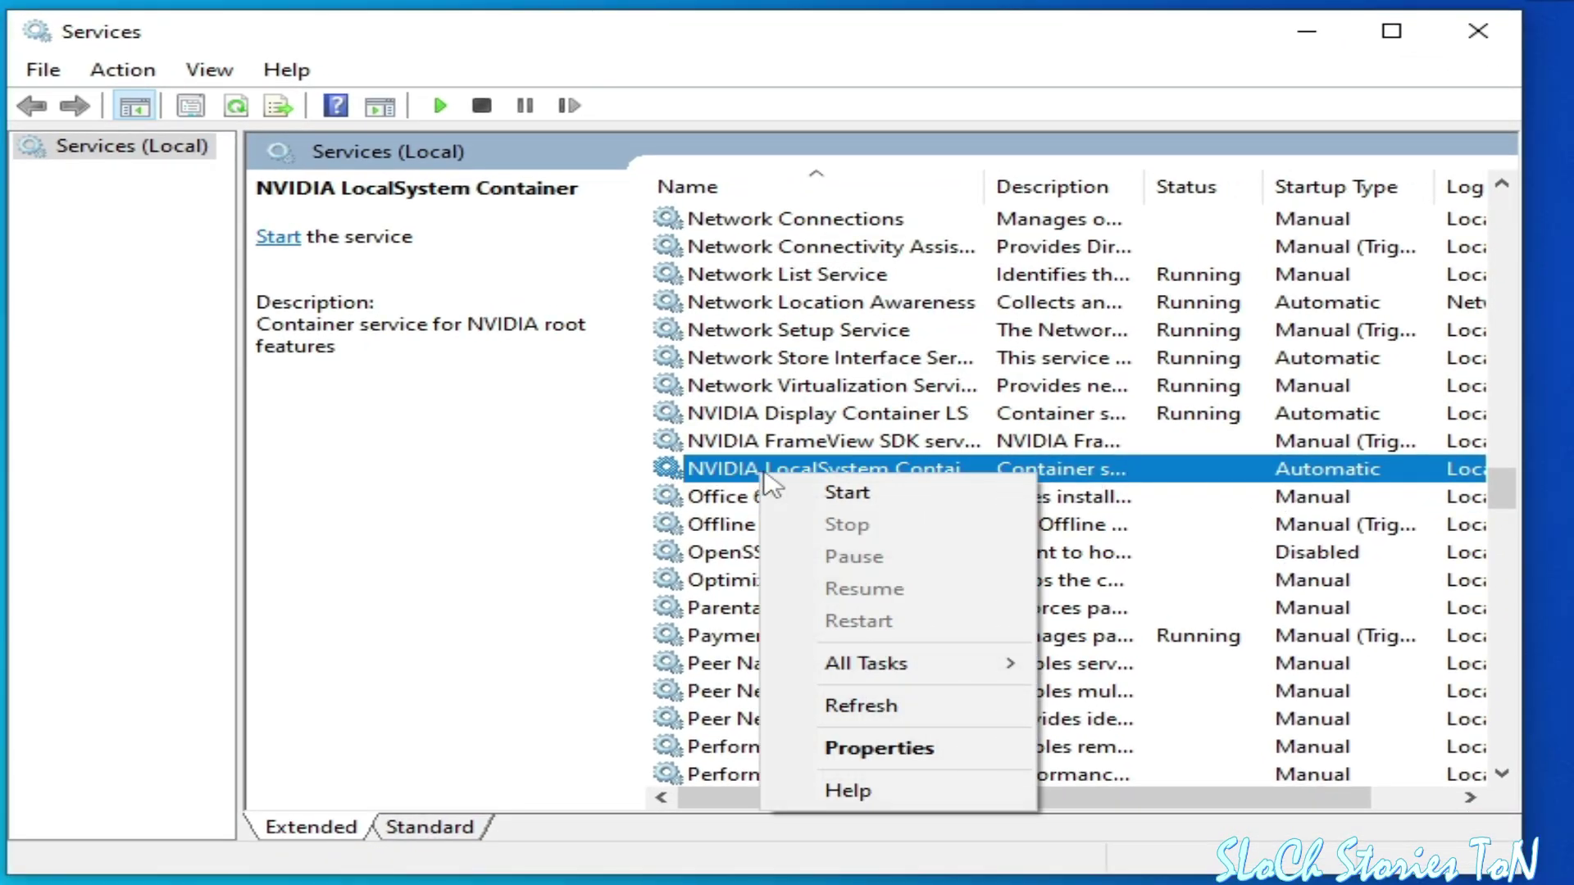
click(860, 748)
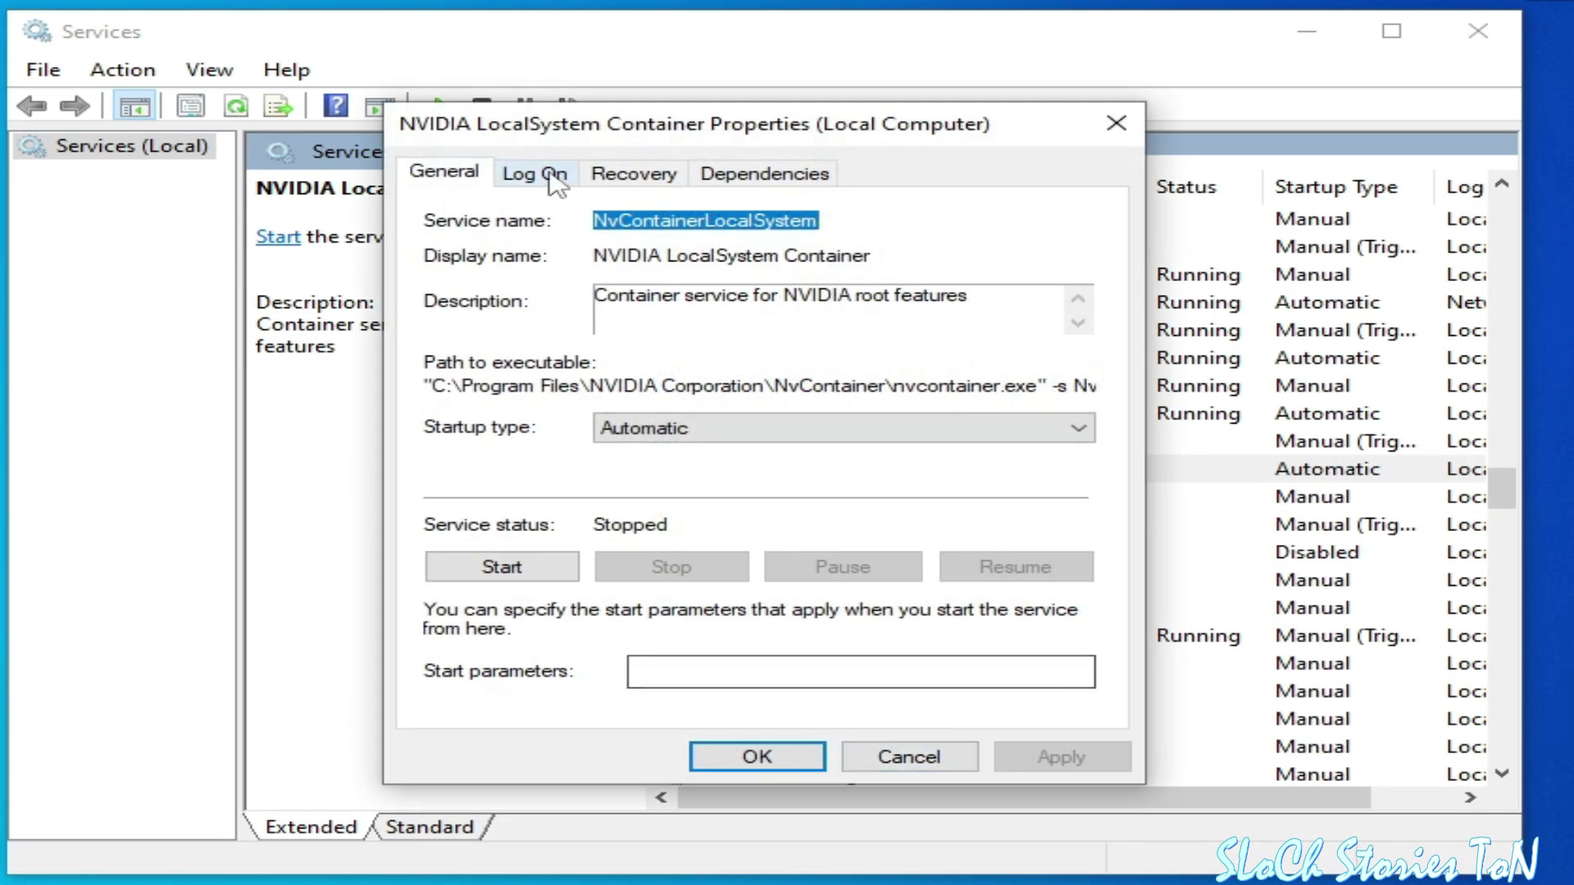
click(545, 567)
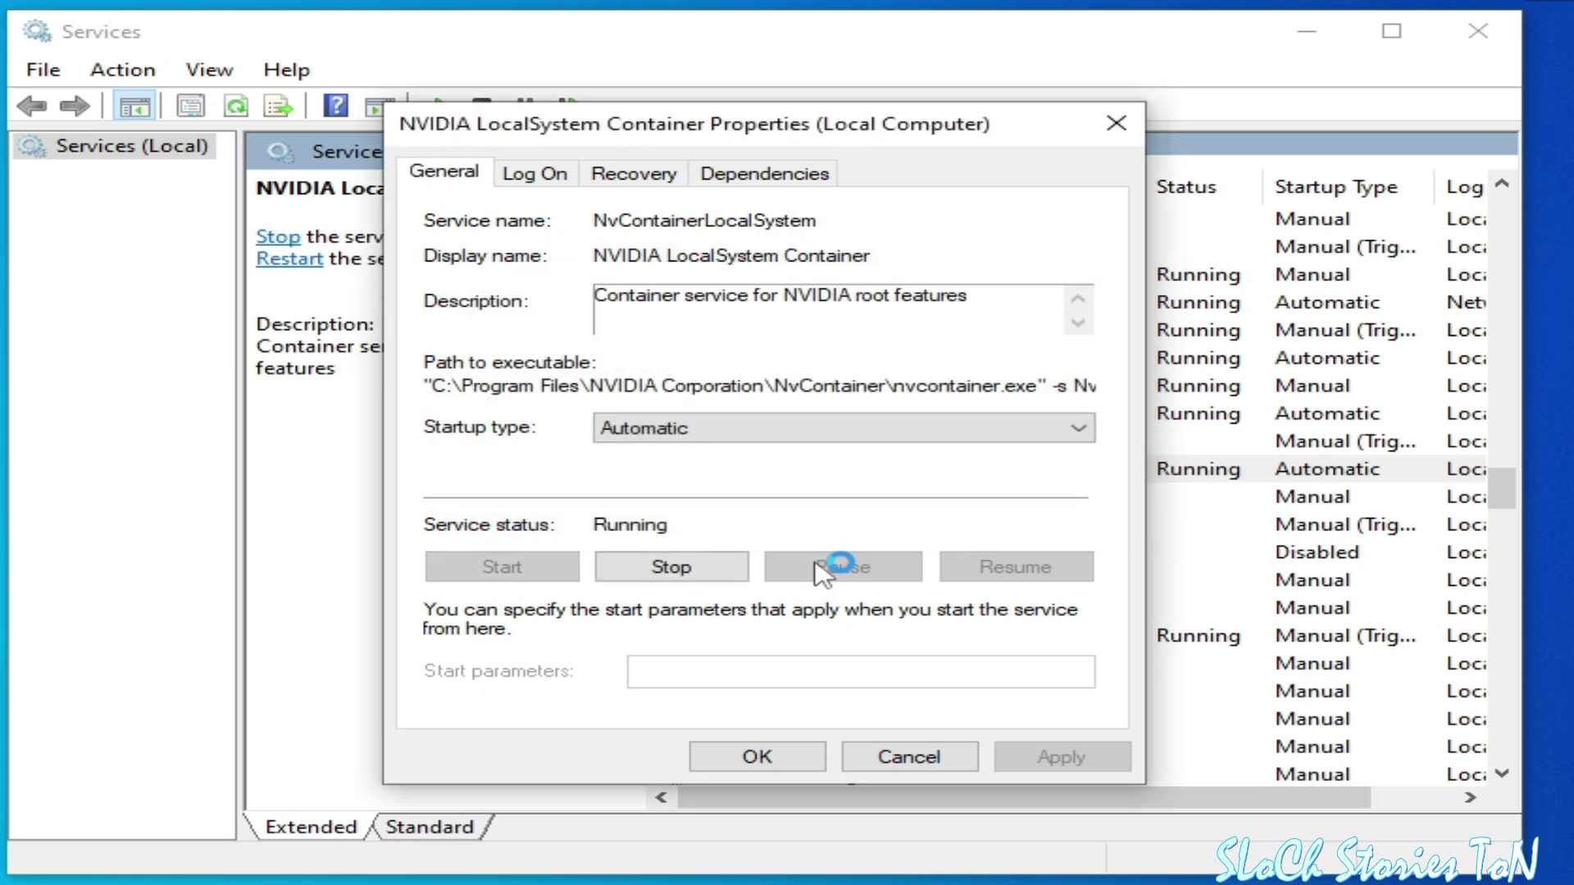
click(759, 756)
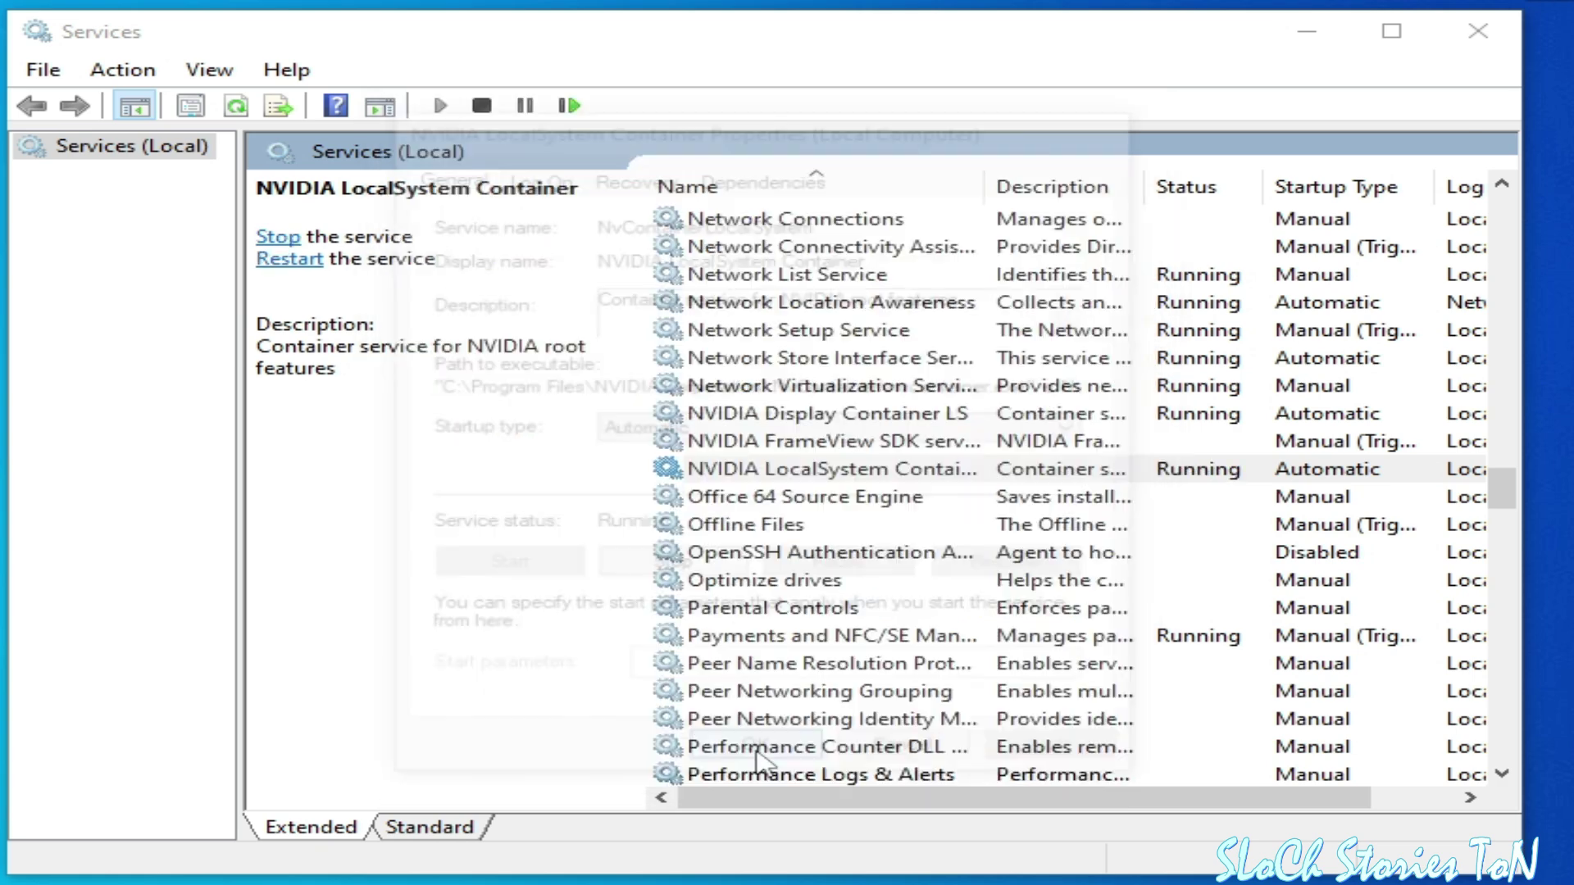
right_click(771, 414)
- Let NVIDIA Display Container LS interact with the desktop under the Local System account
click(881, 692)
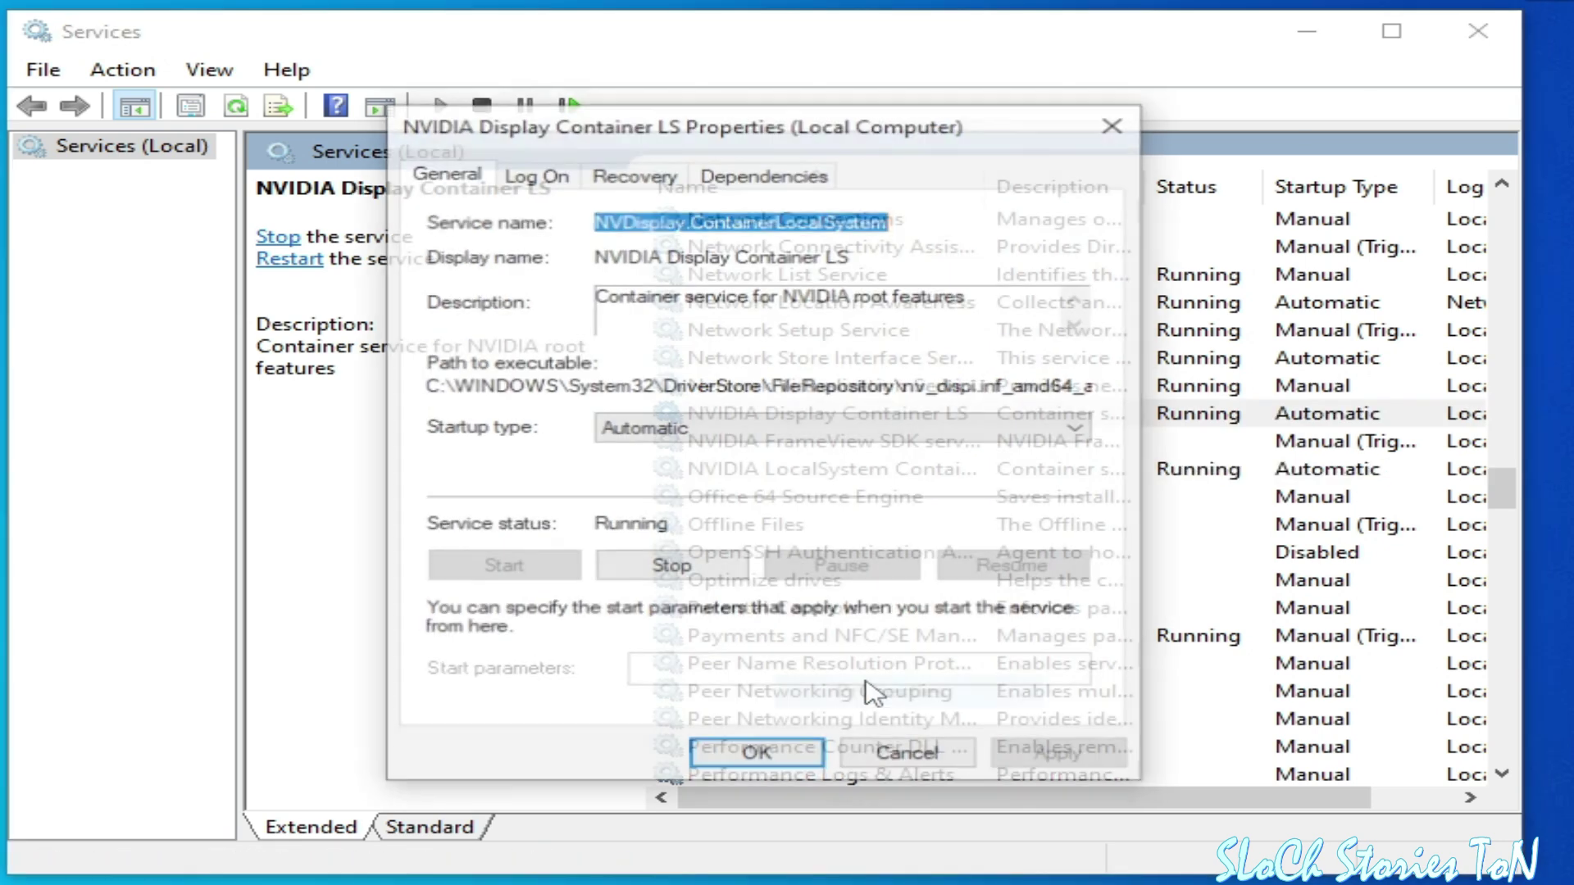
click(528, 174)
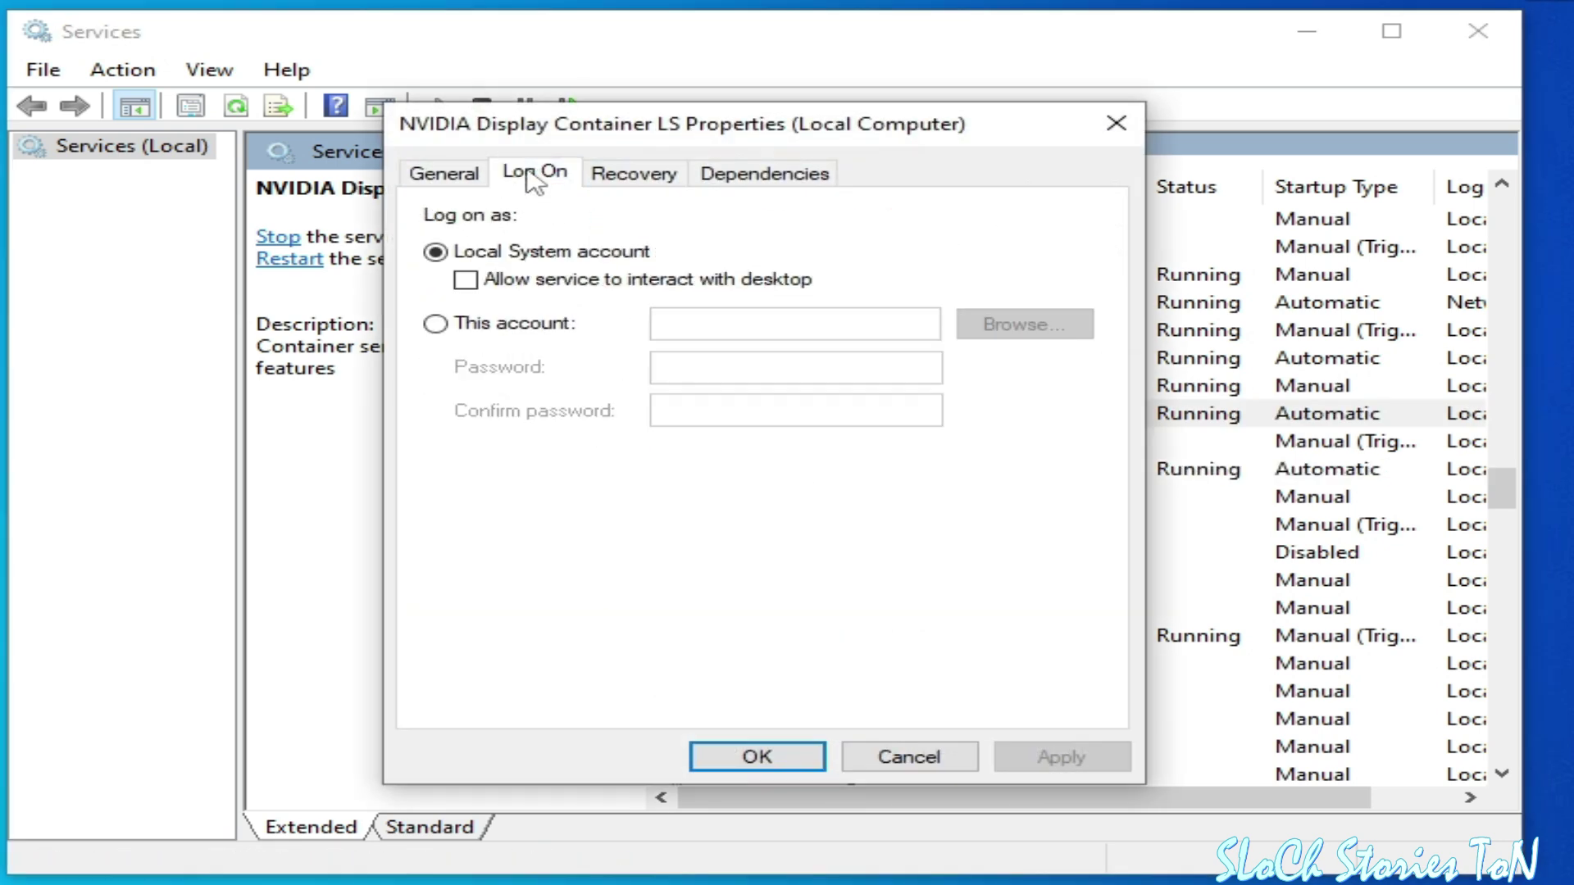
click(466, 280)
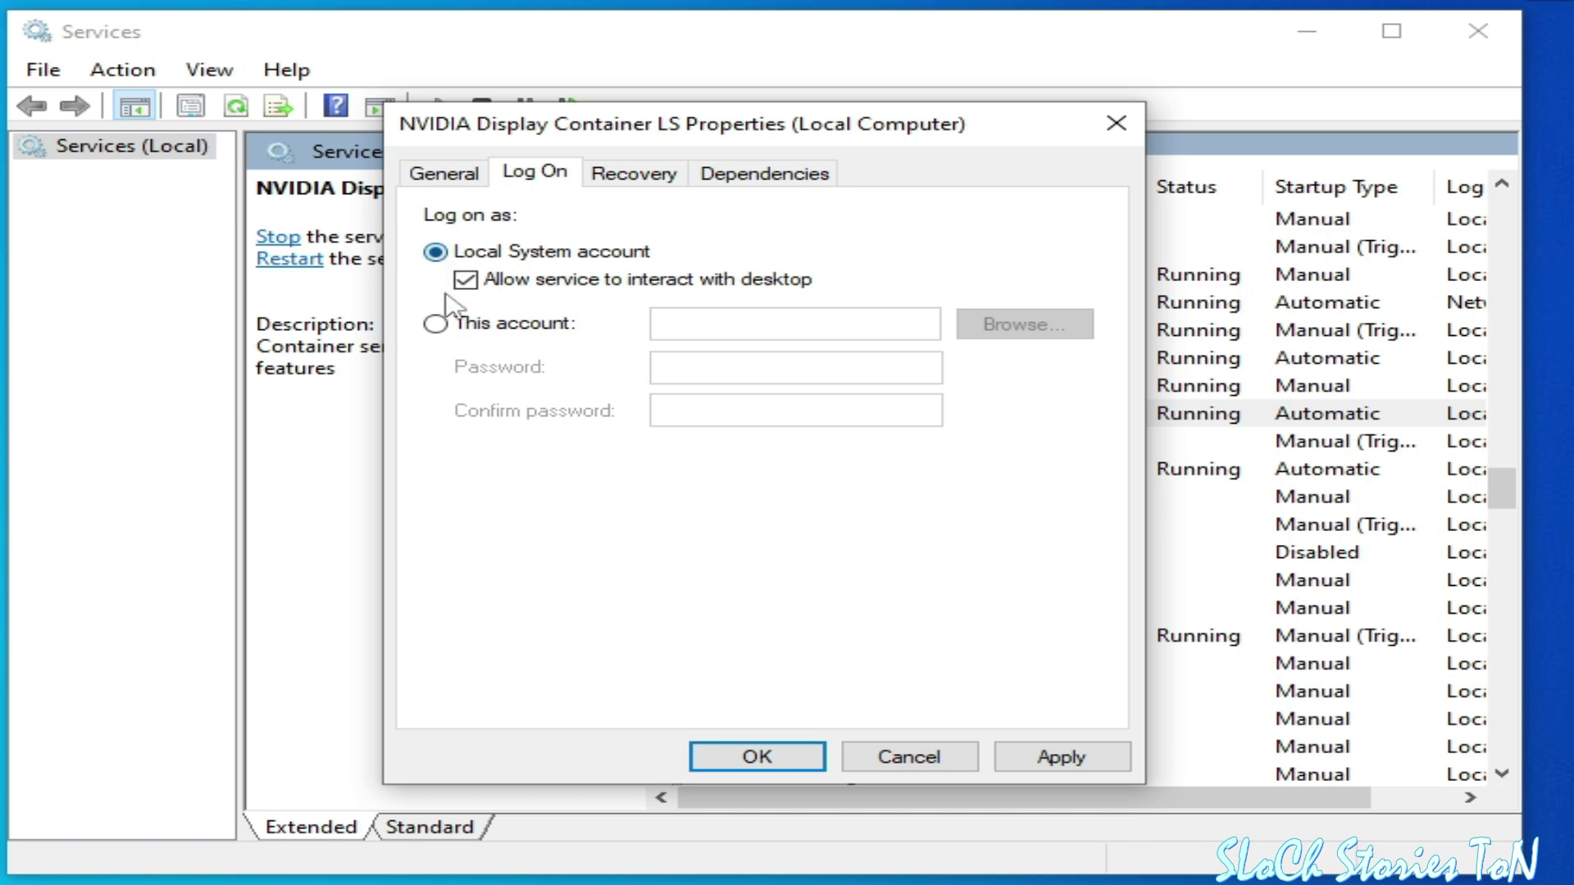
click(441, 326)
click(436, 254)
click(1035, 757)
click(799, 757)
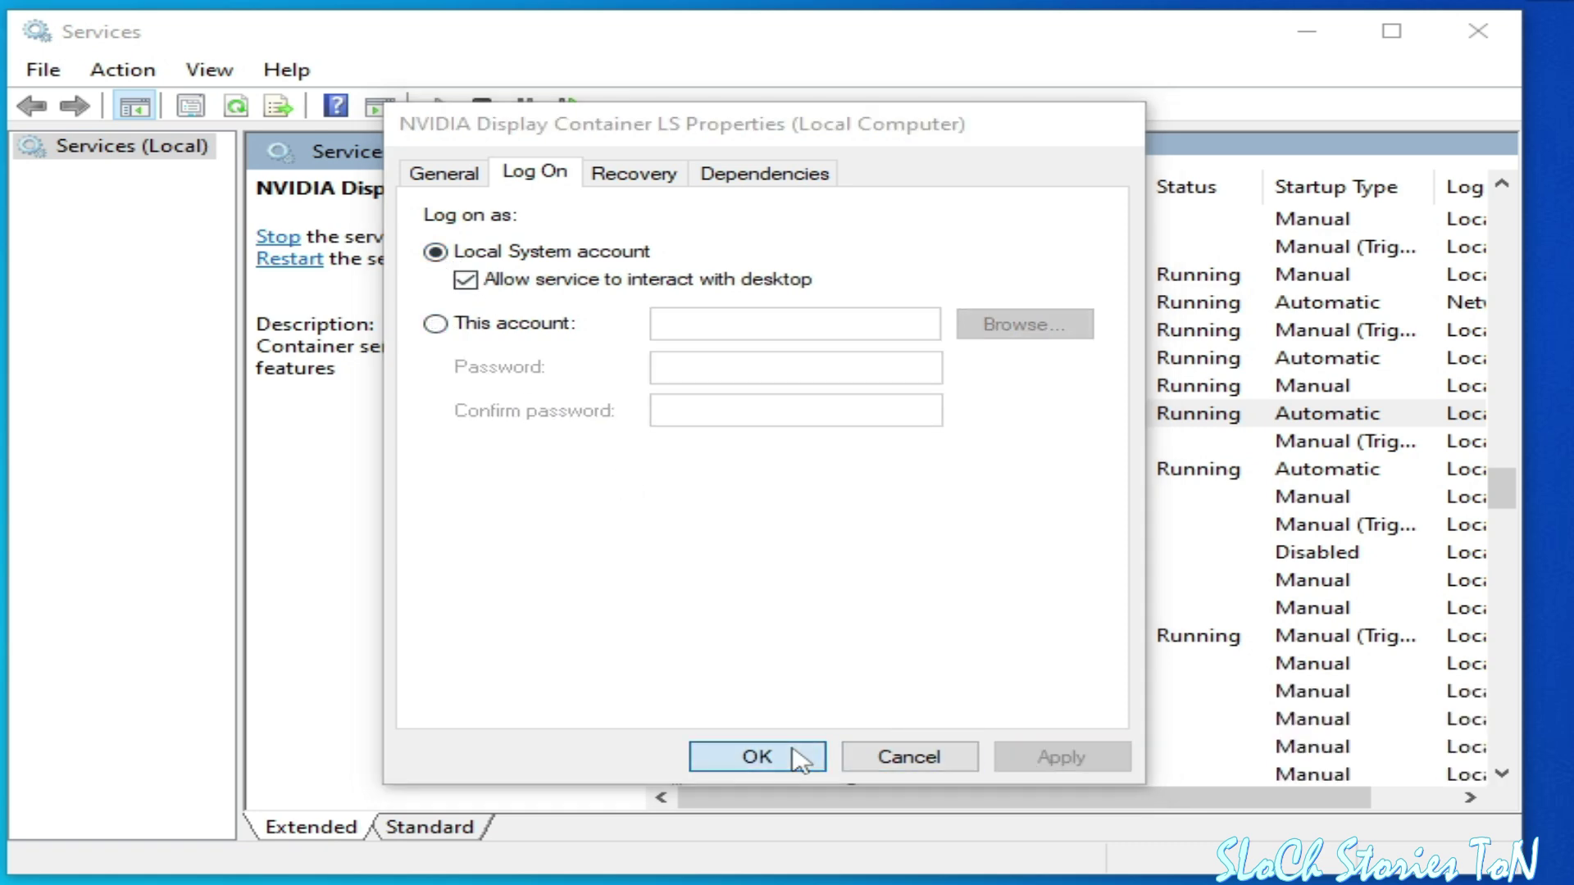
- Restart, stop, then start NVIDIA Display Container LS so it ends up Running
right_click(807, 421)
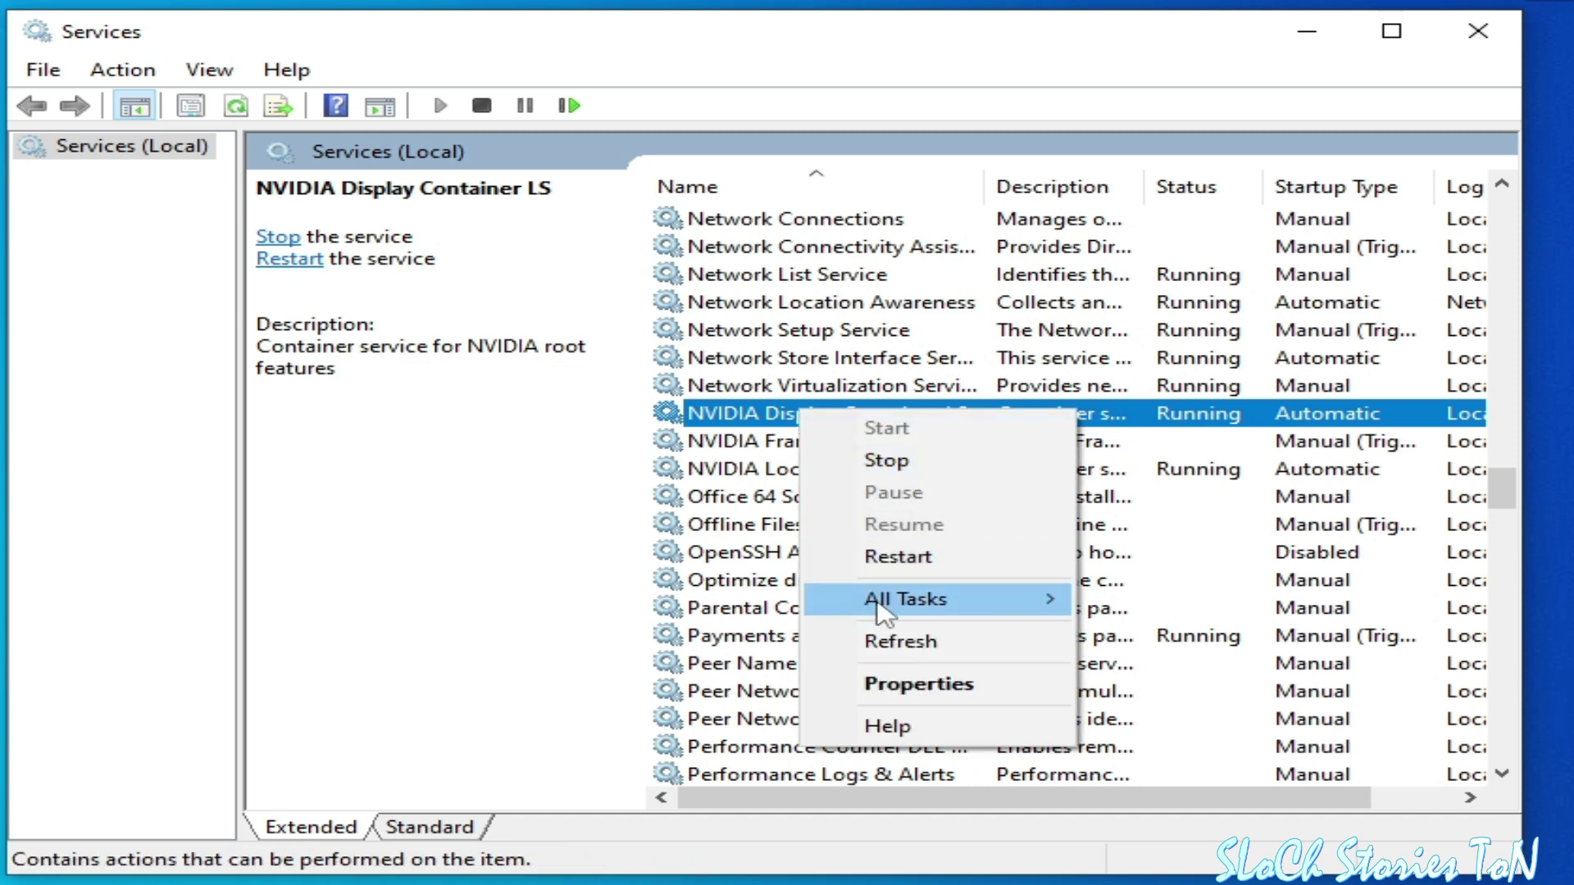
click(917, 558)
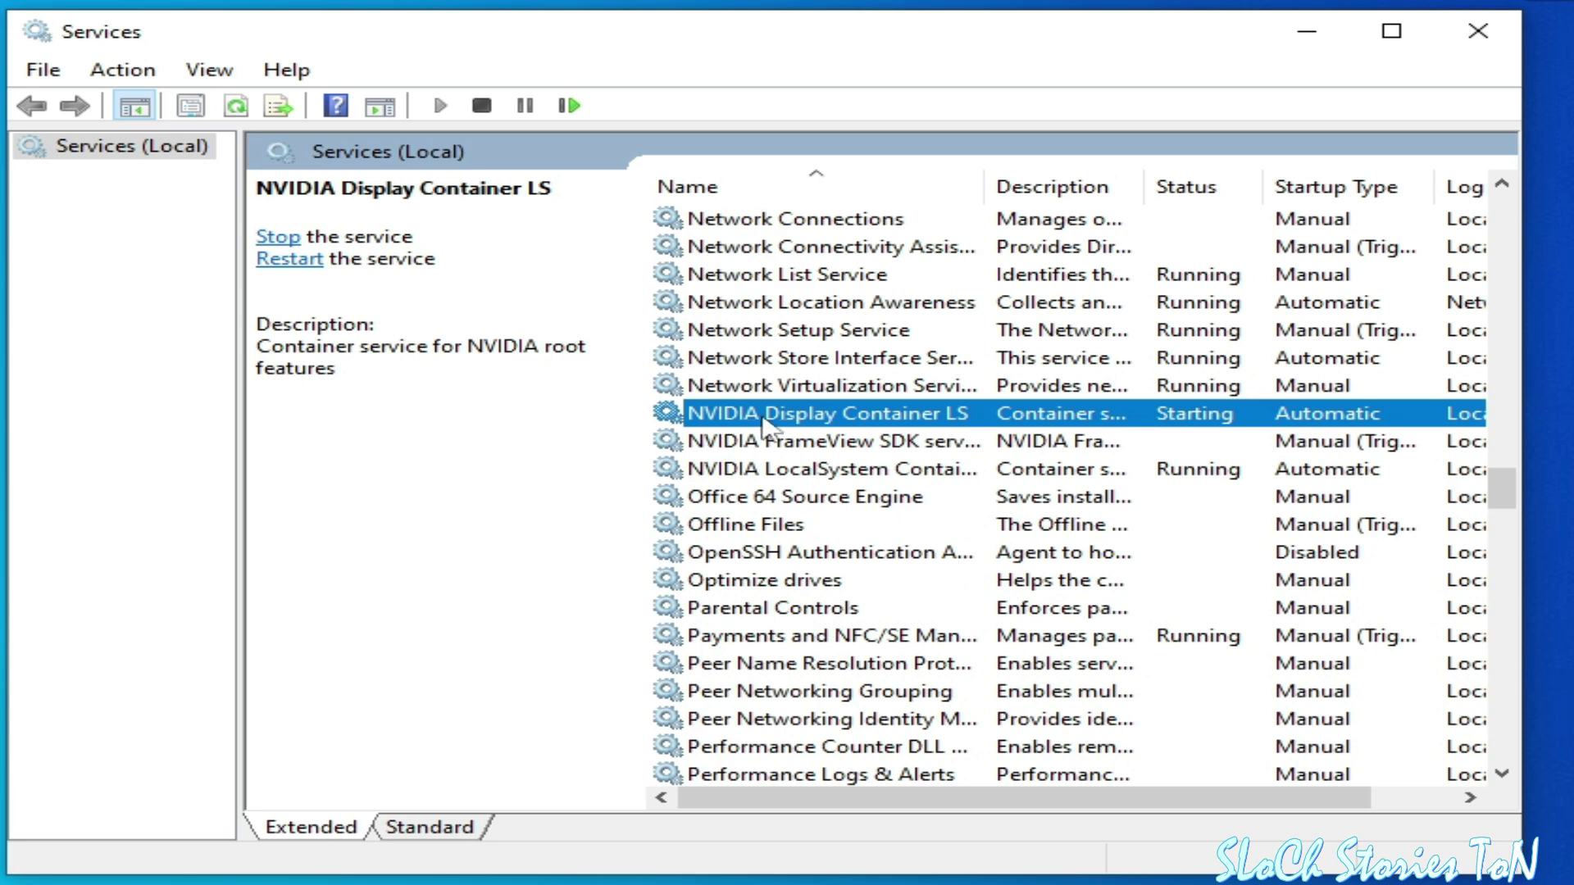
right_click(763, 418)
click(820, 478)
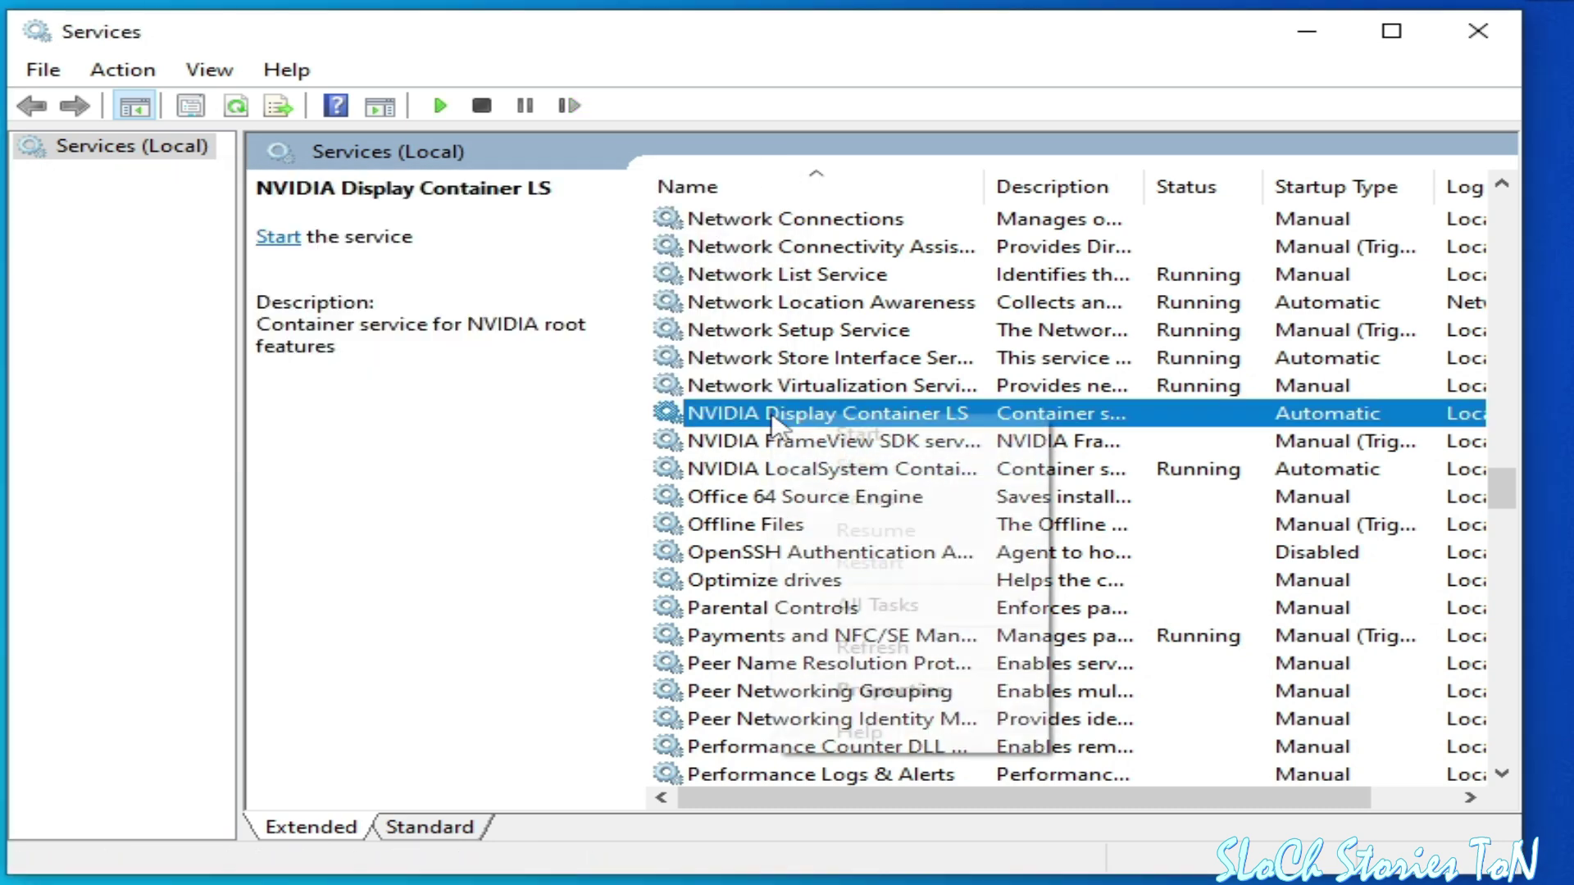
right_click(769, 415)
click(862, 690)
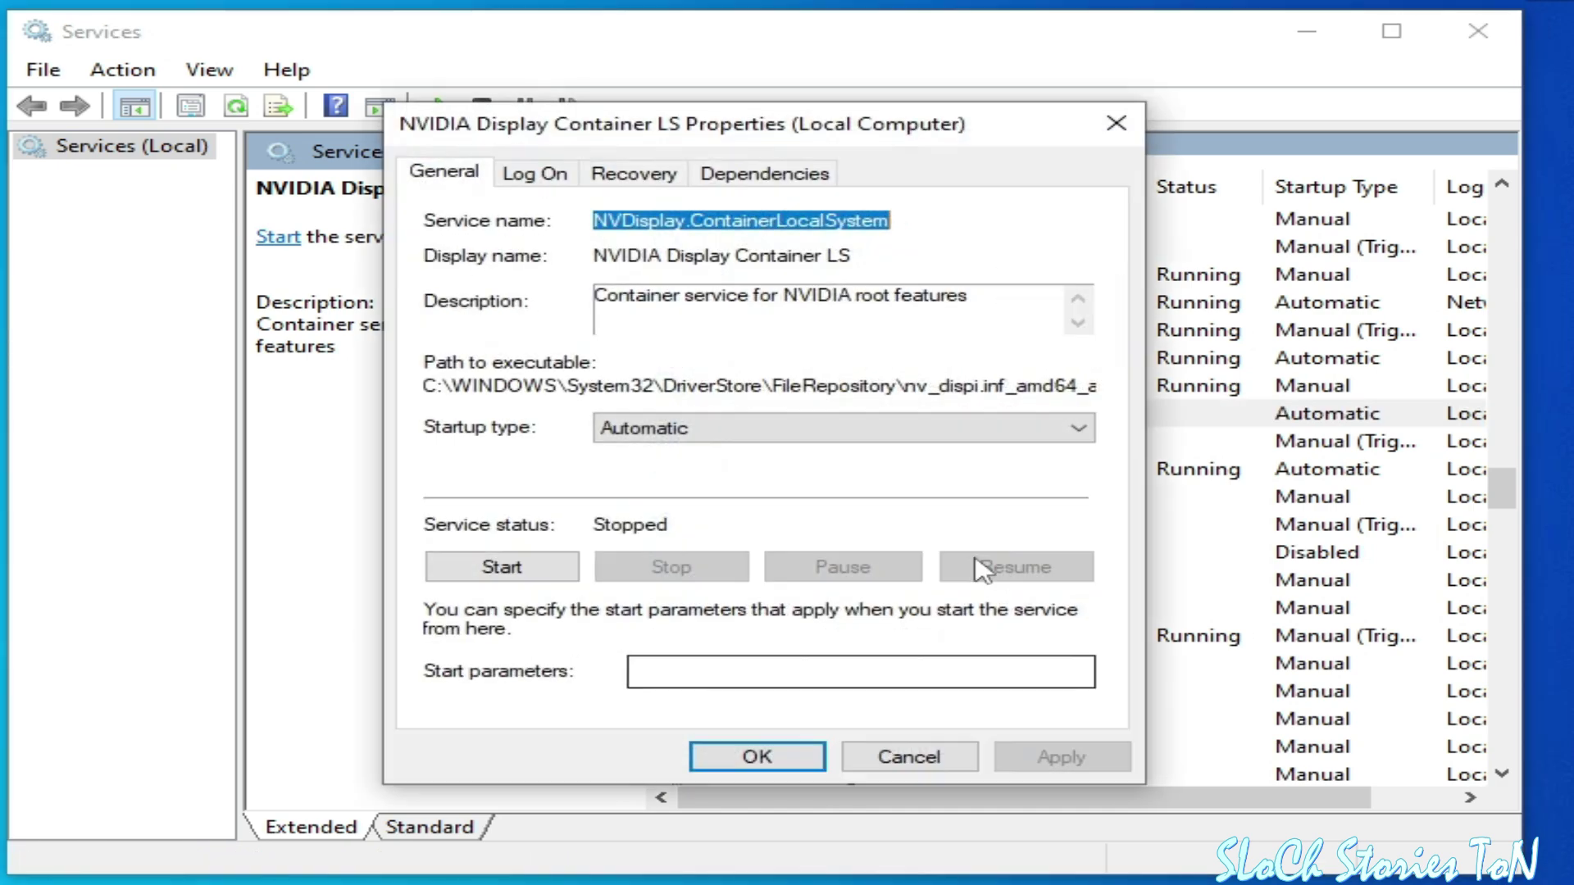
click(541, 570)
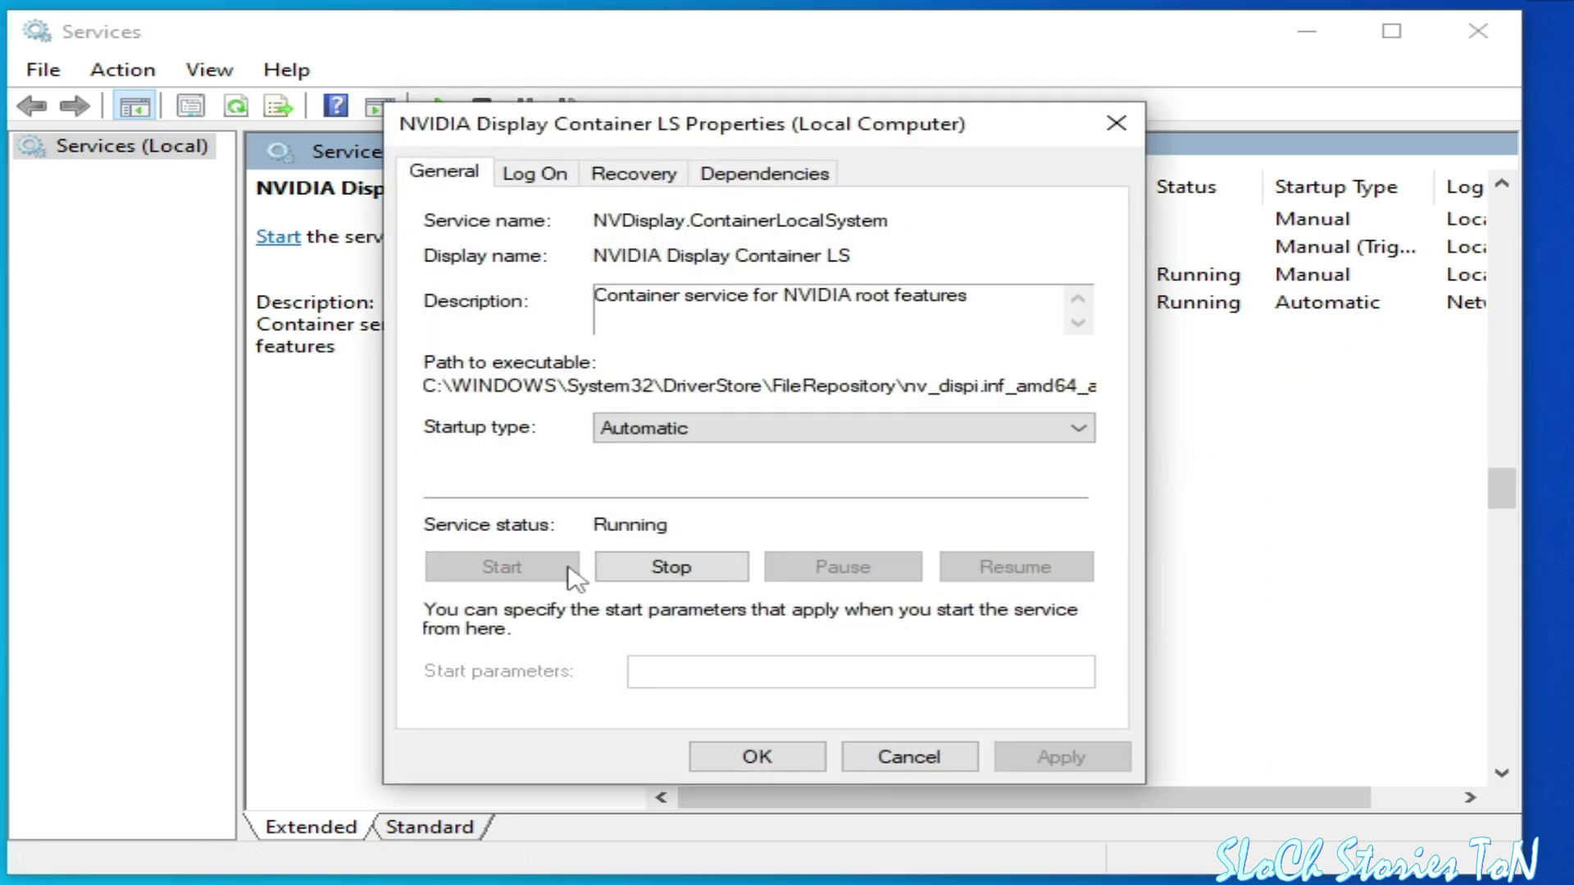
click(754, 752)
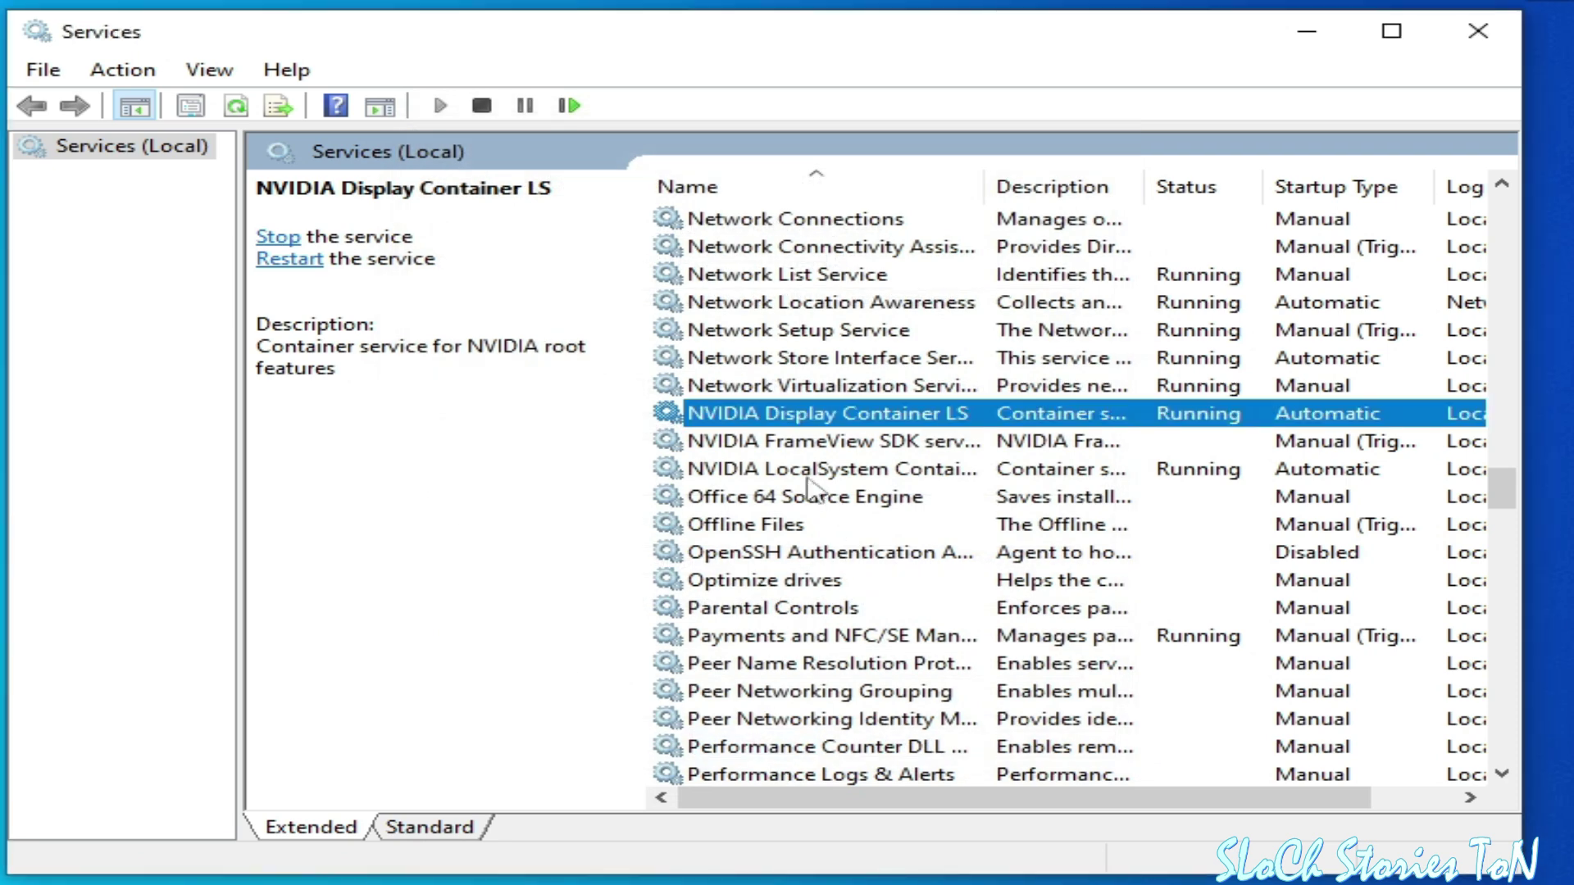
- Set the NVIDIA FrameView SDK service's startup type to Automatic and apply it
click(781, 447)
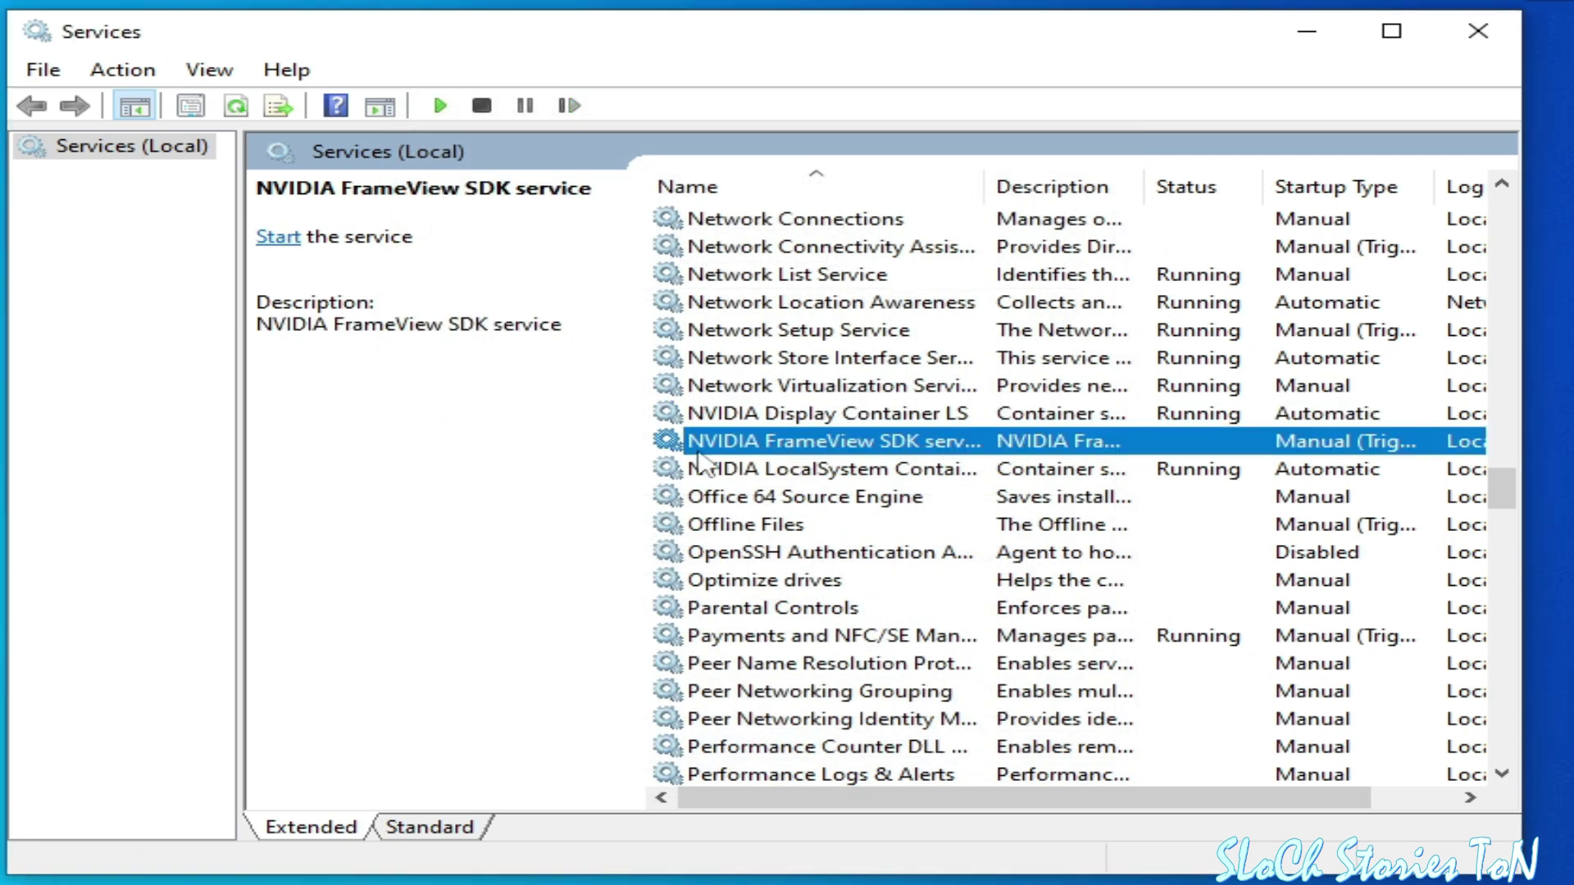
right_click(823, 447)
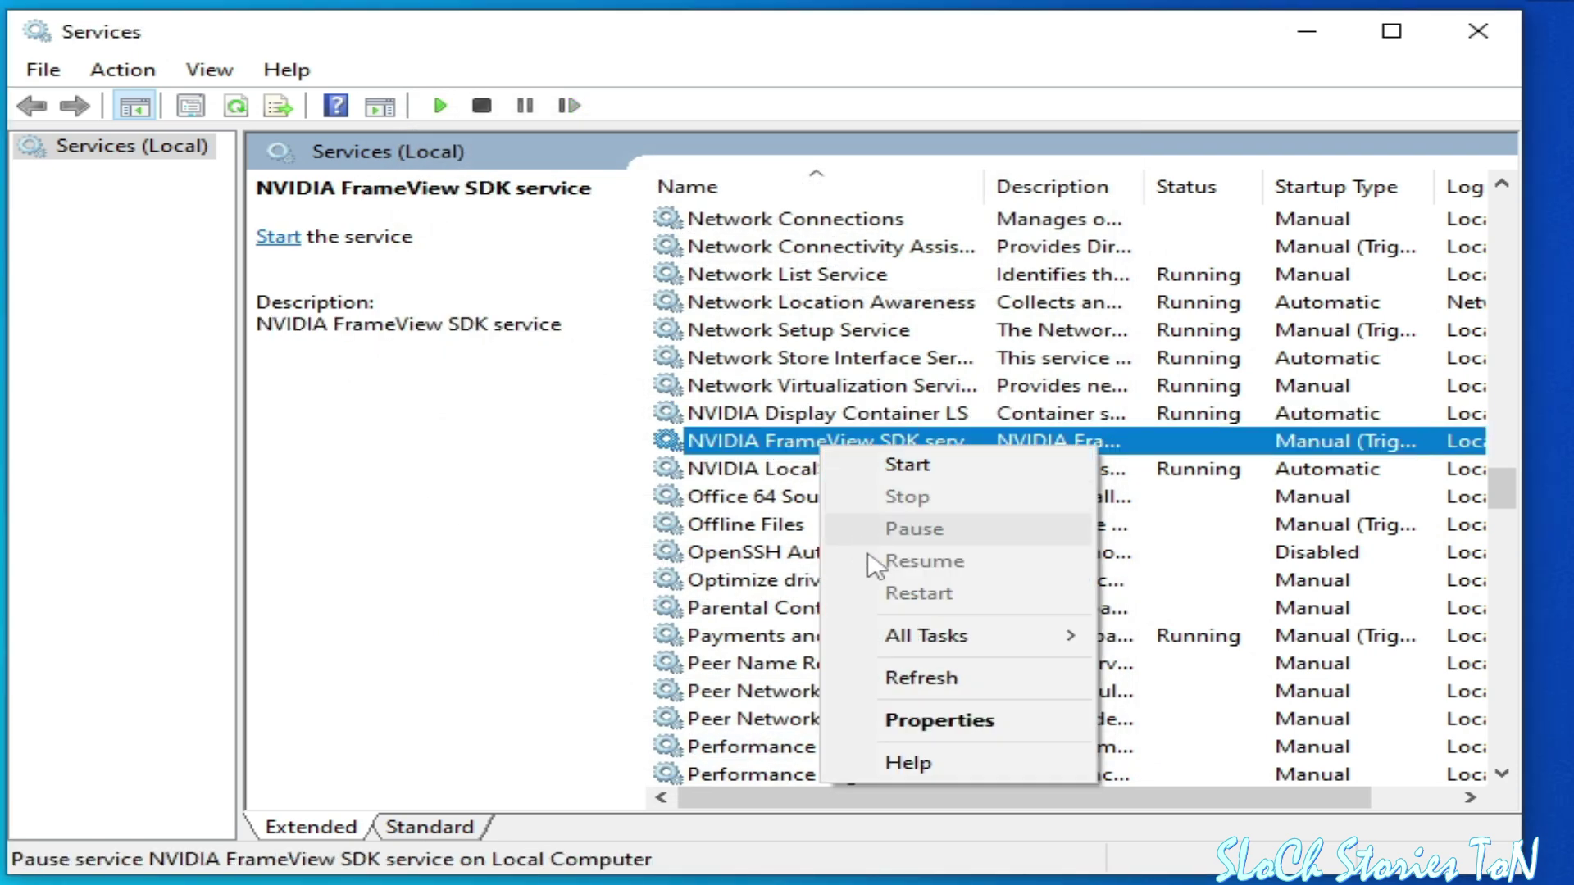
click(914, 721)
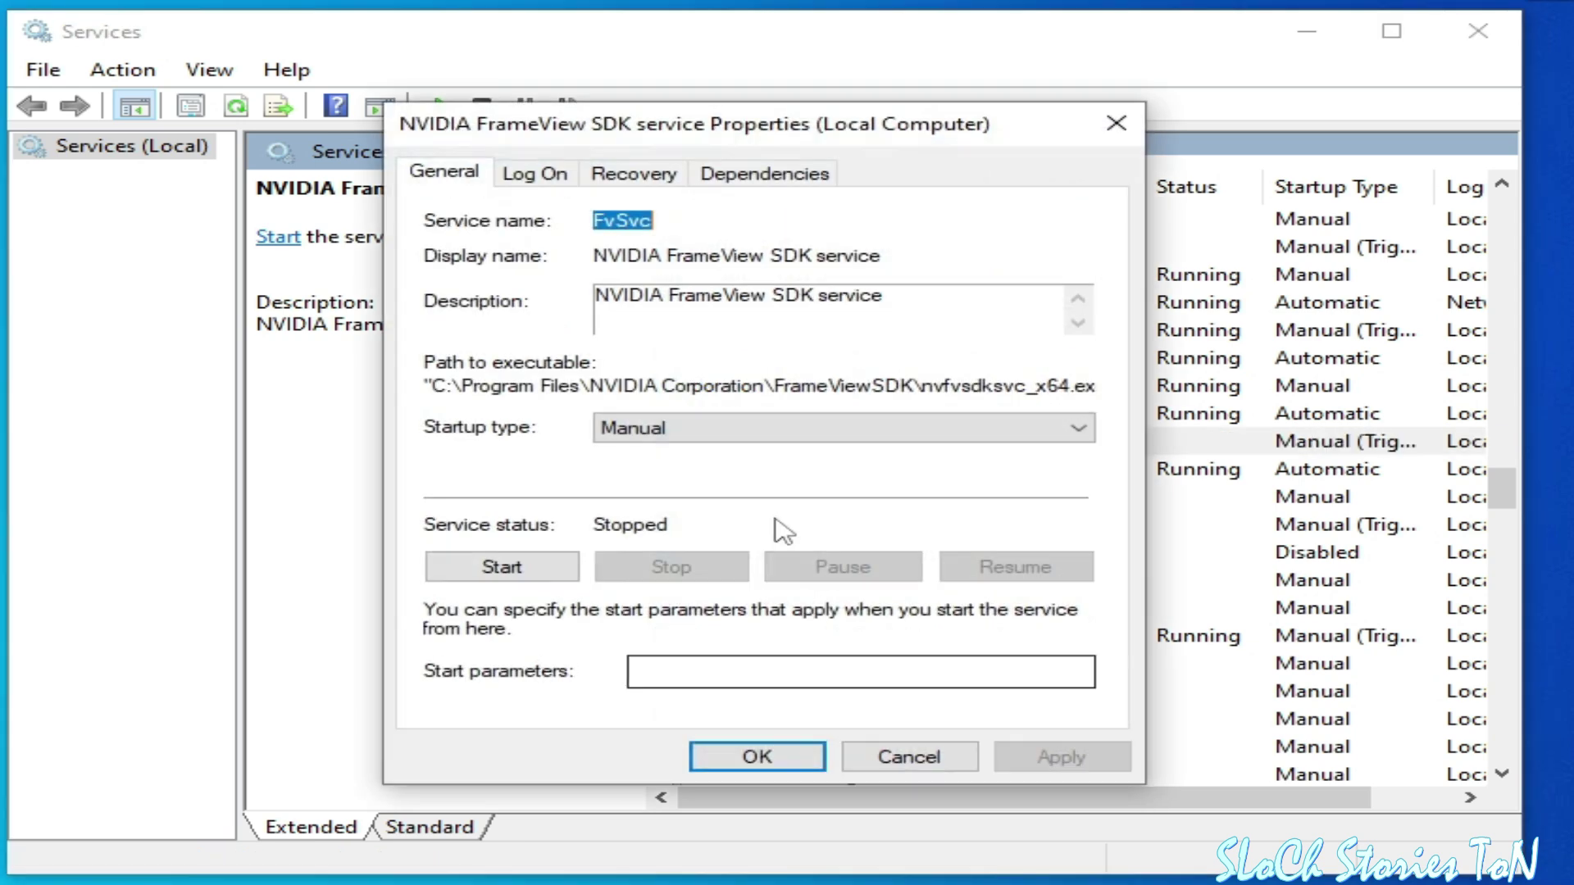
click(762, 430)
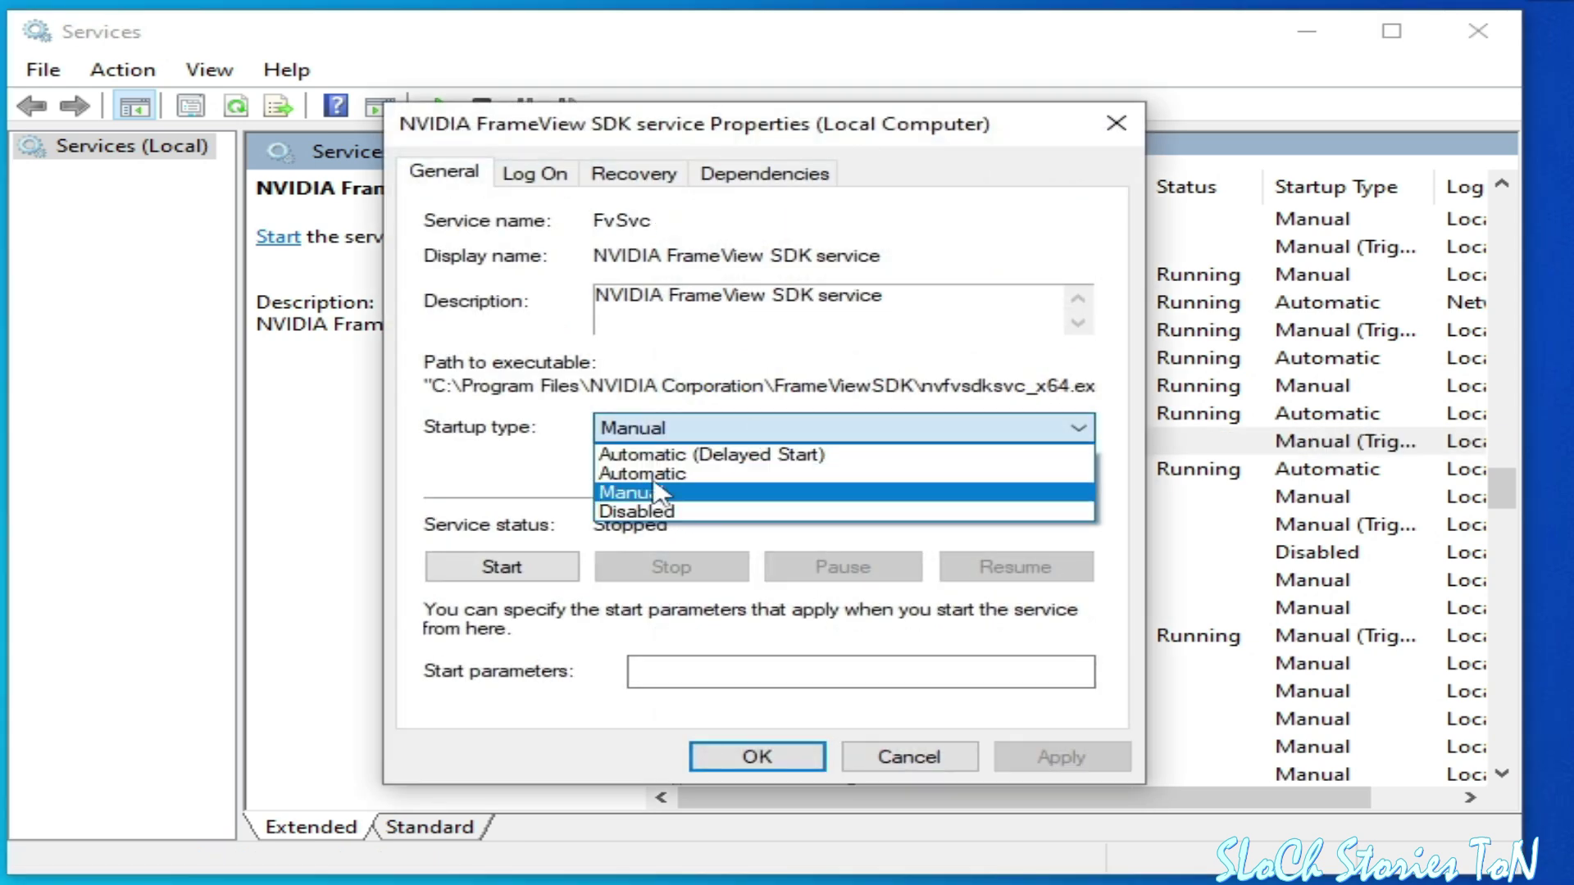
click(648, 473)
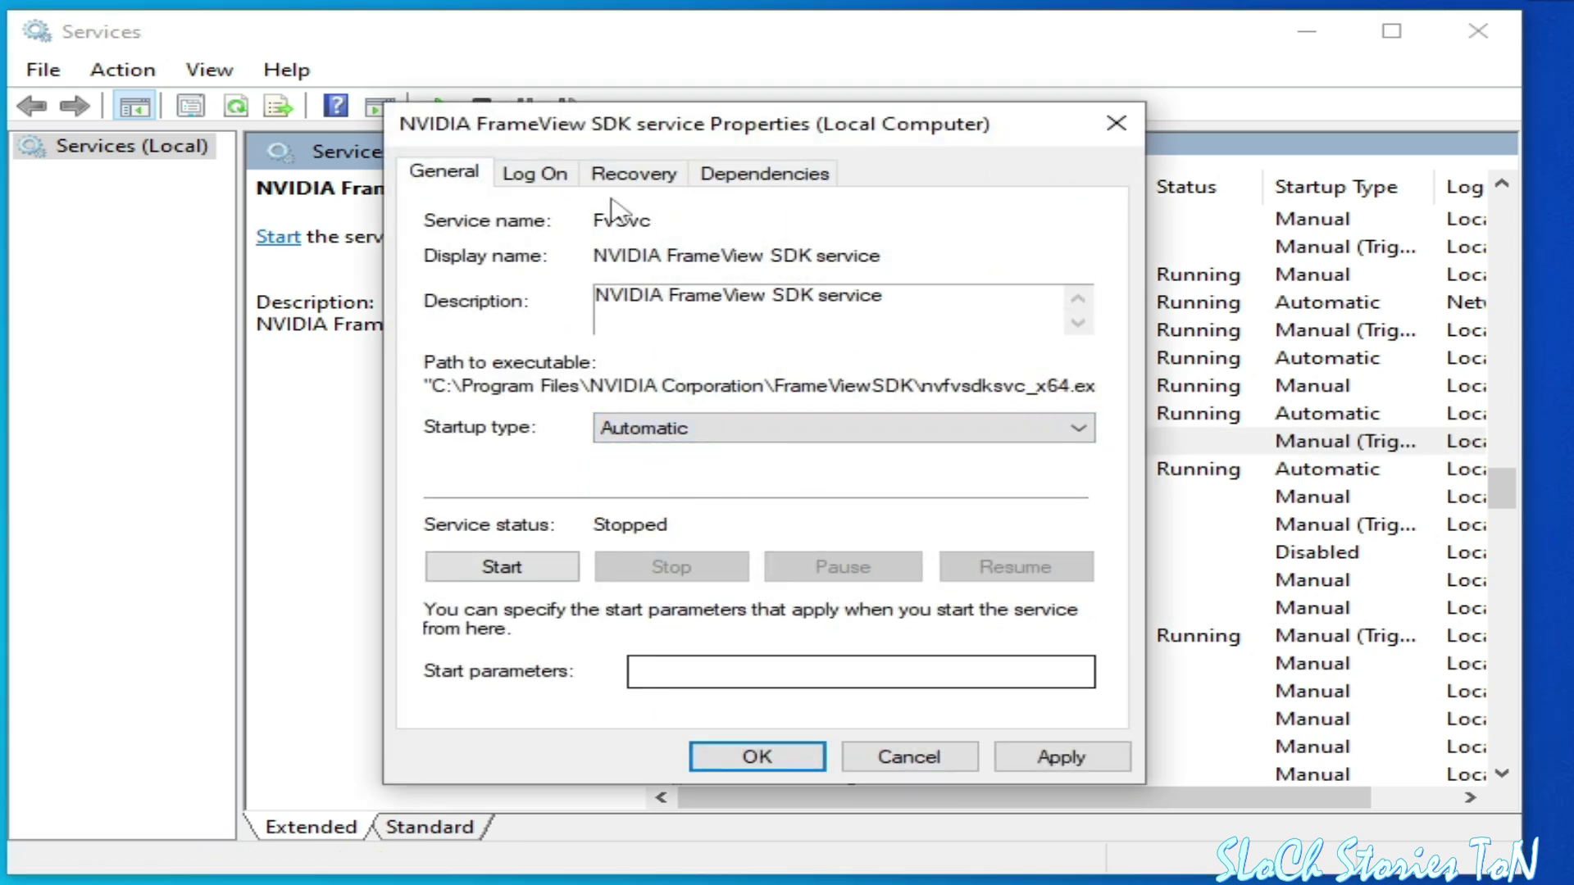
click(572, 177)
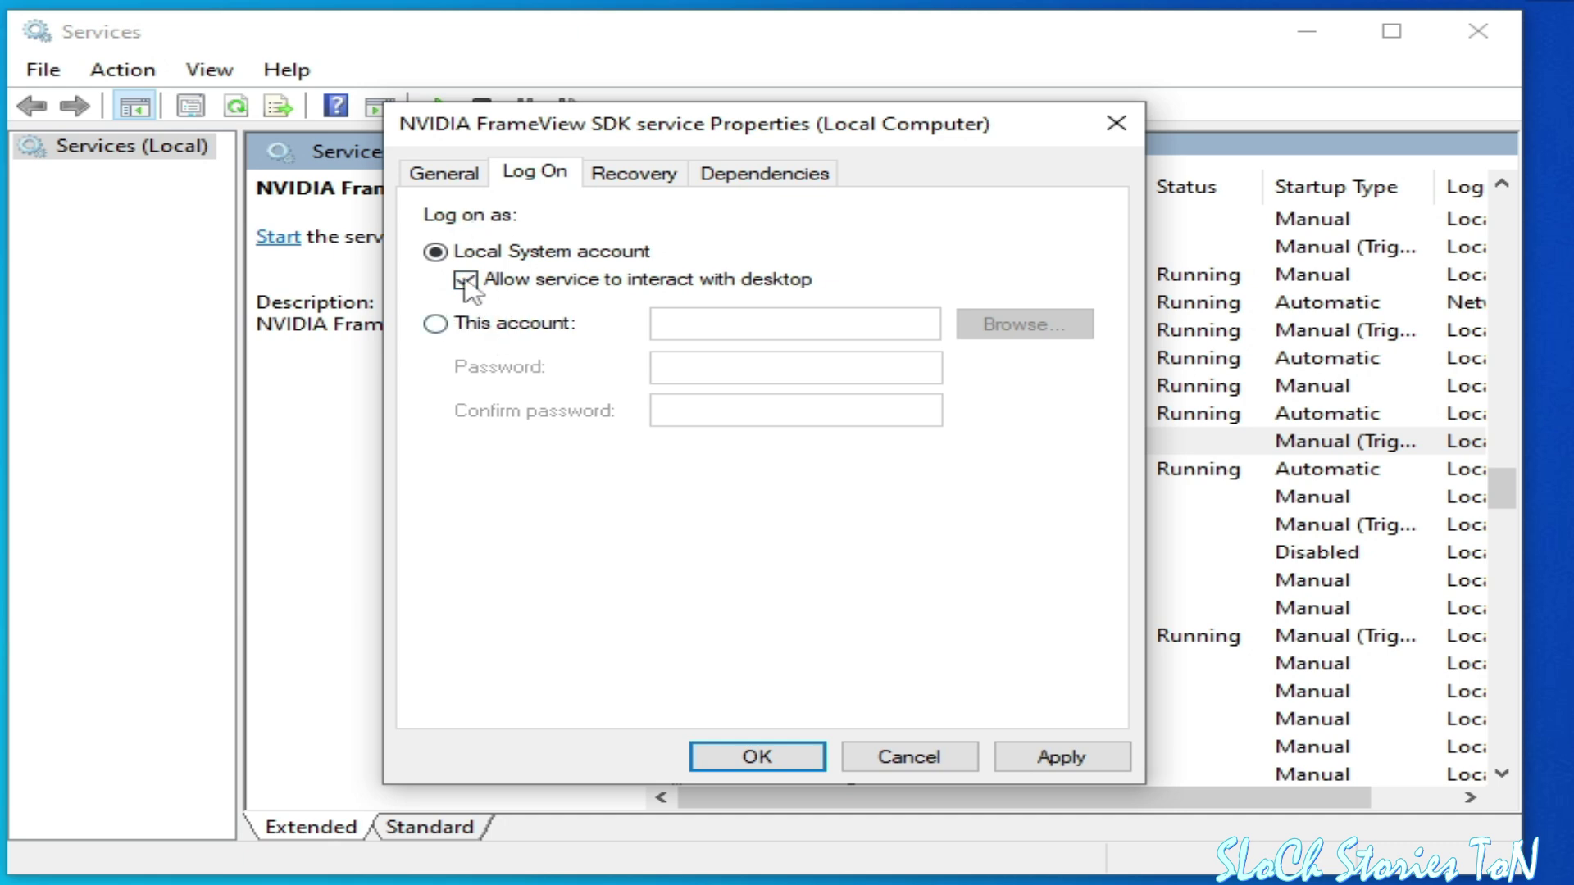
click(1059, 755)
click(788, 758)
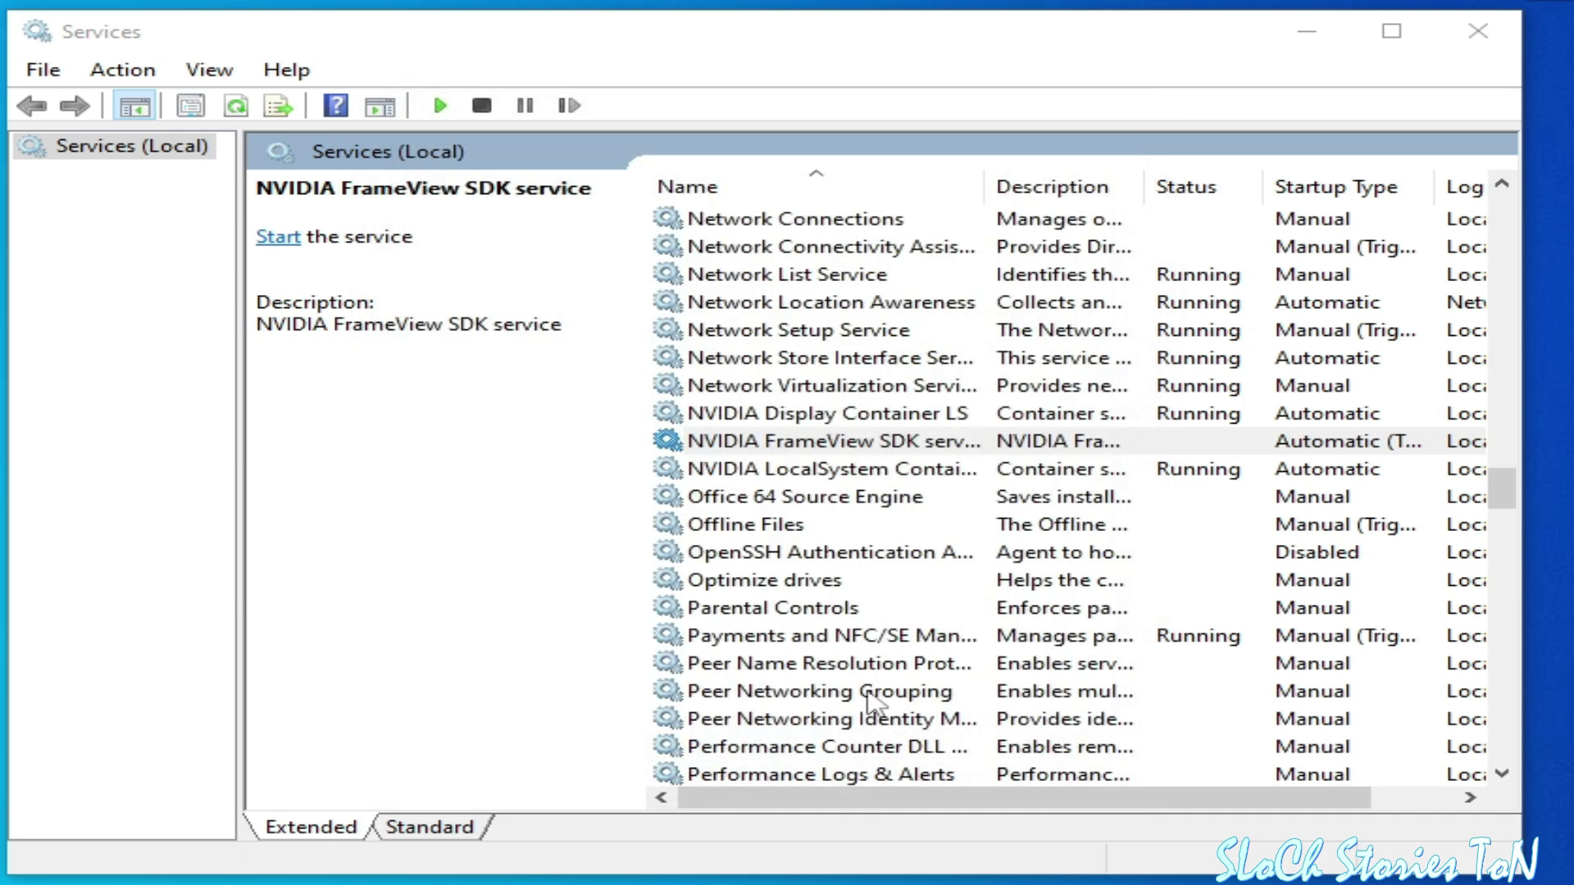
- Reapply Automatic startup to the FrameView SDK service and start it running now
right_click(771, 440)
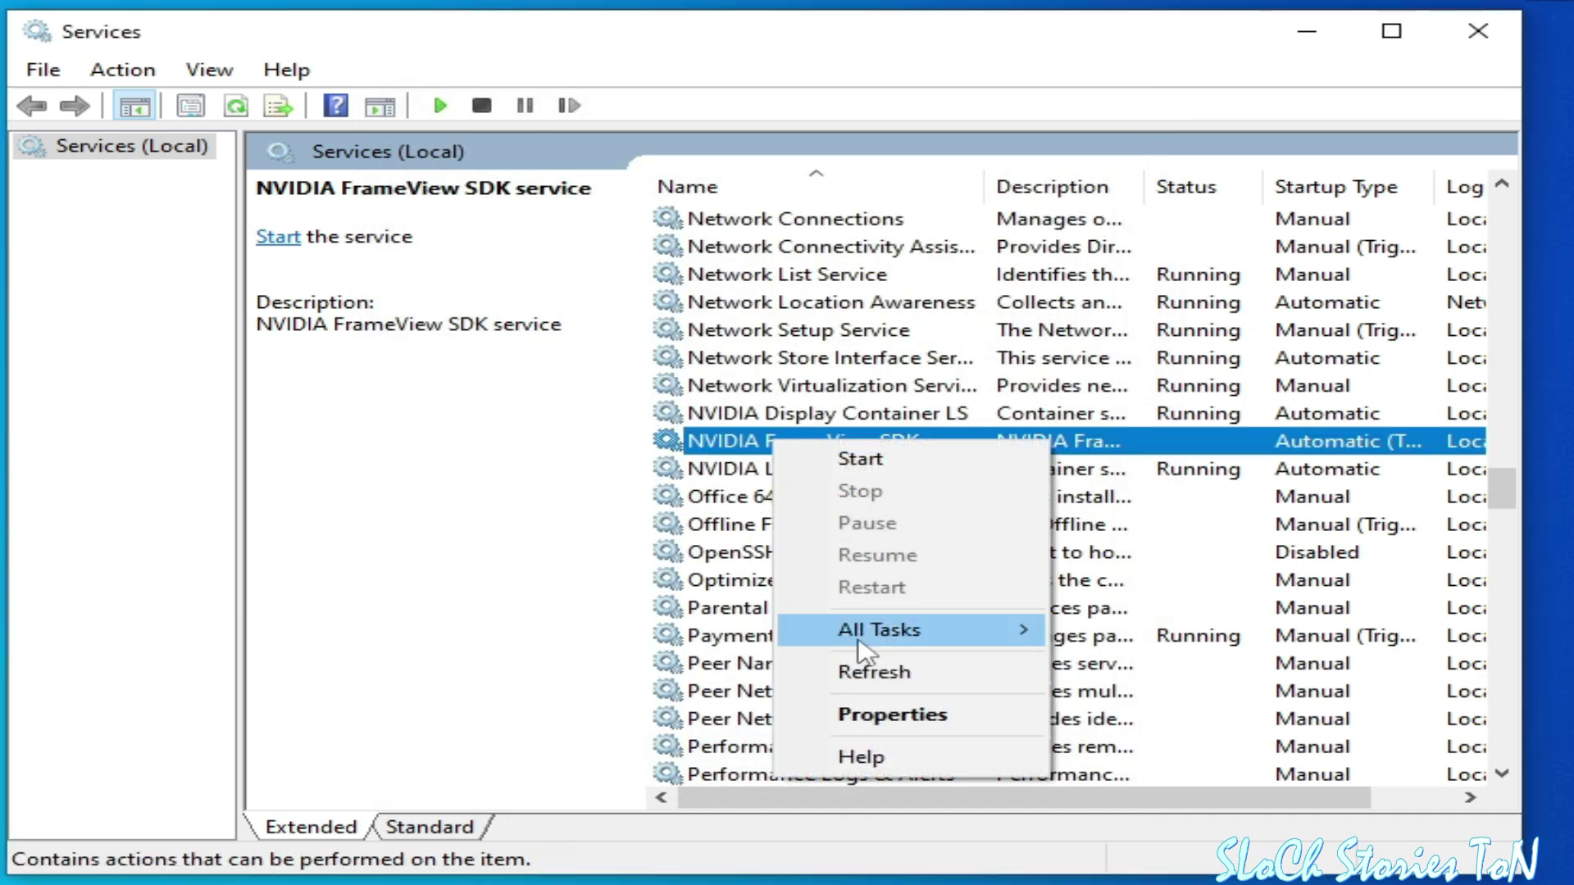
click(877, 715)
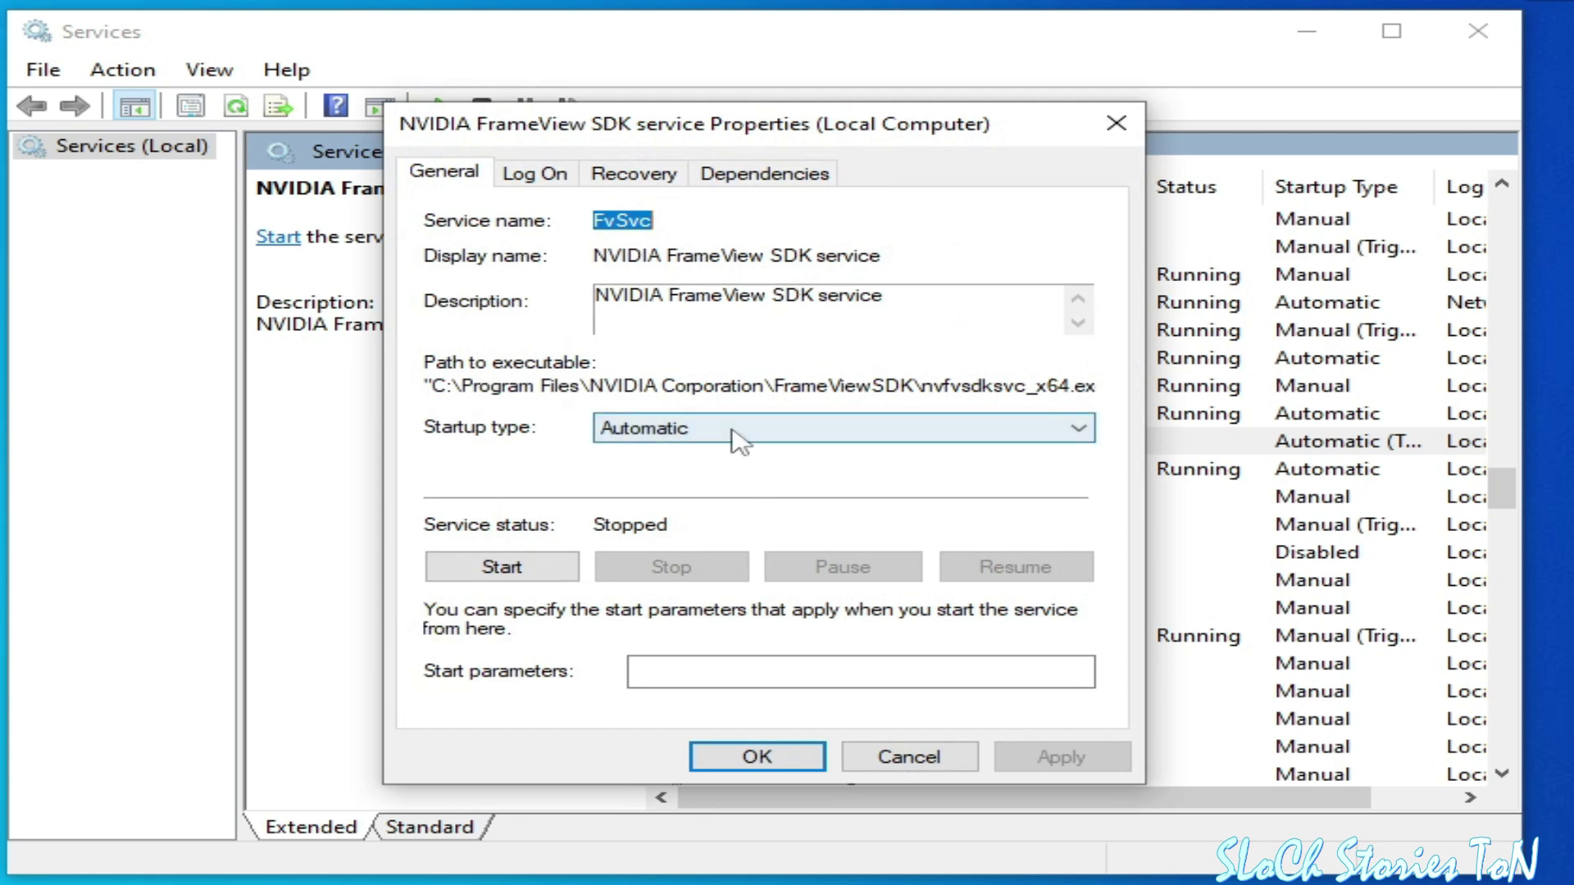
click(766, 427)
click(677, 475)
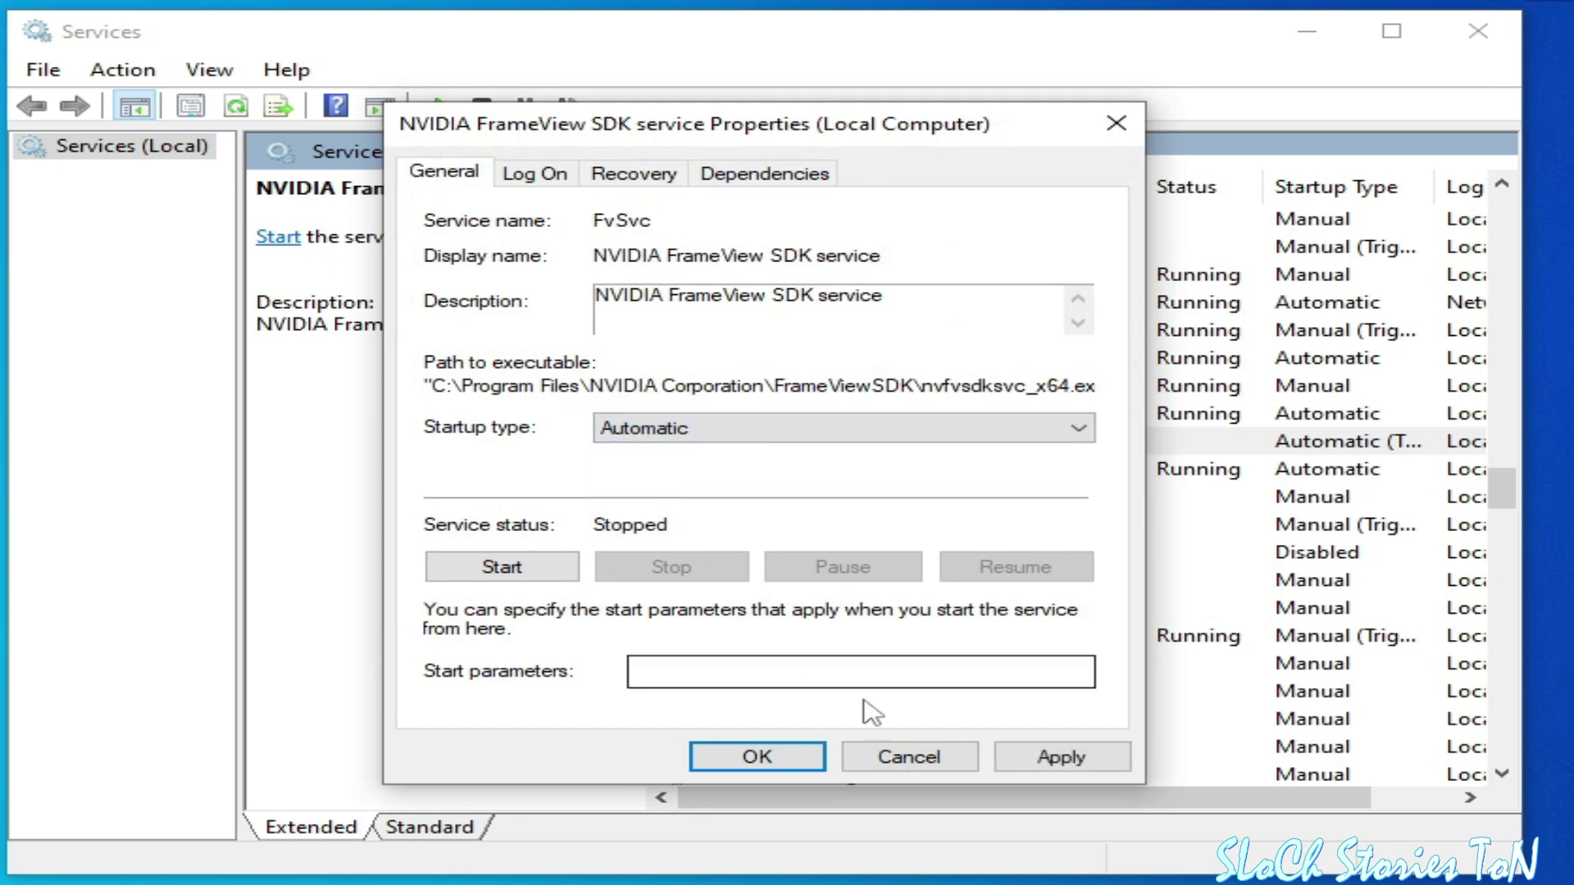
click(1049, 759)
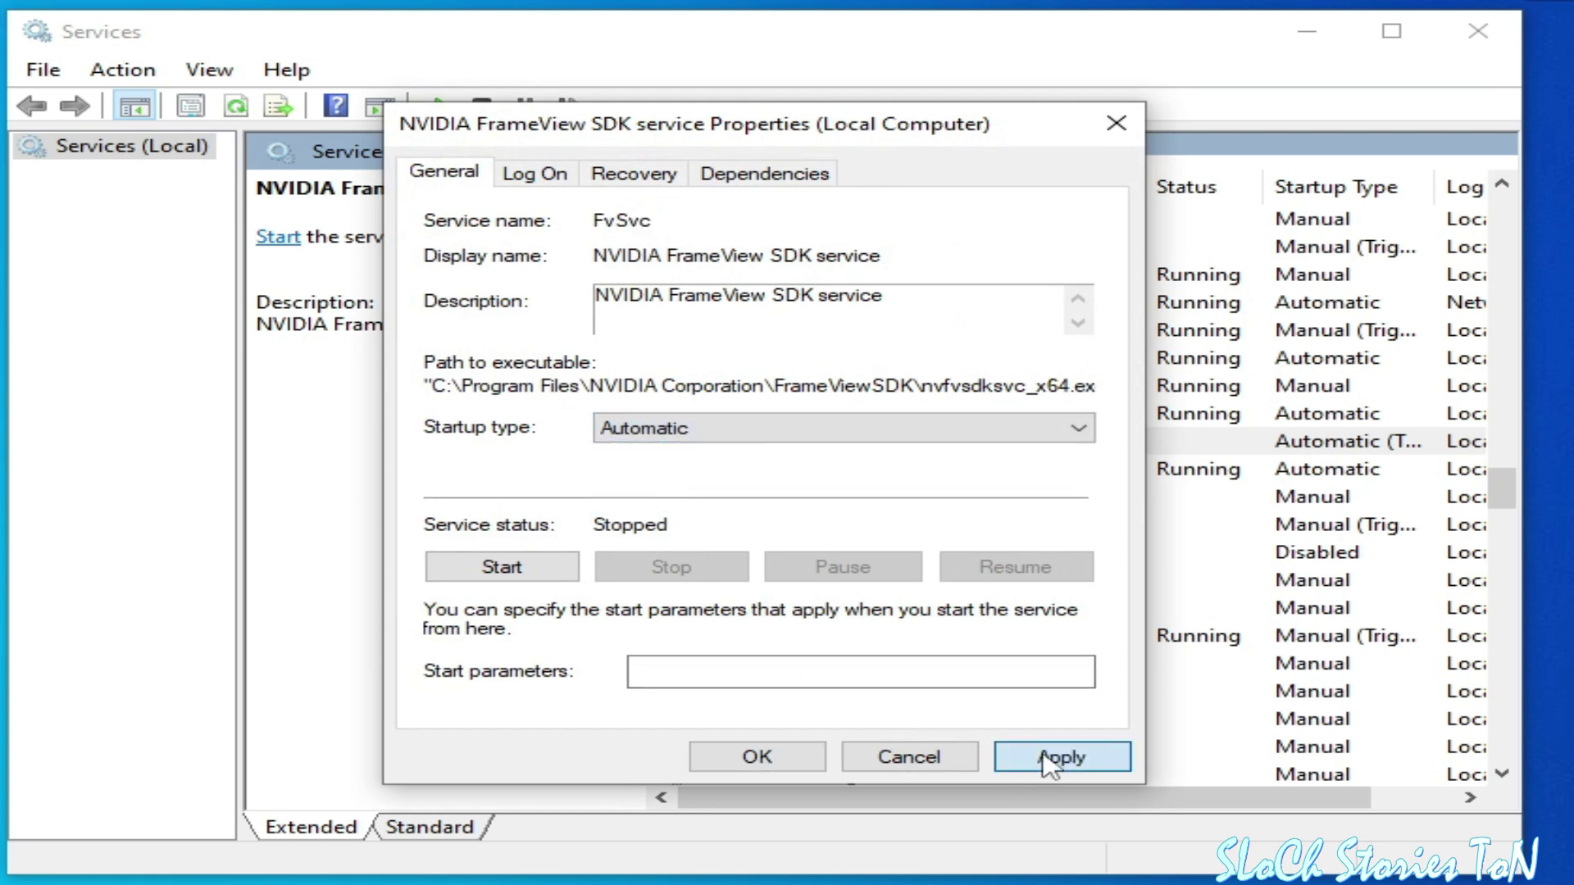
click(525, 568)
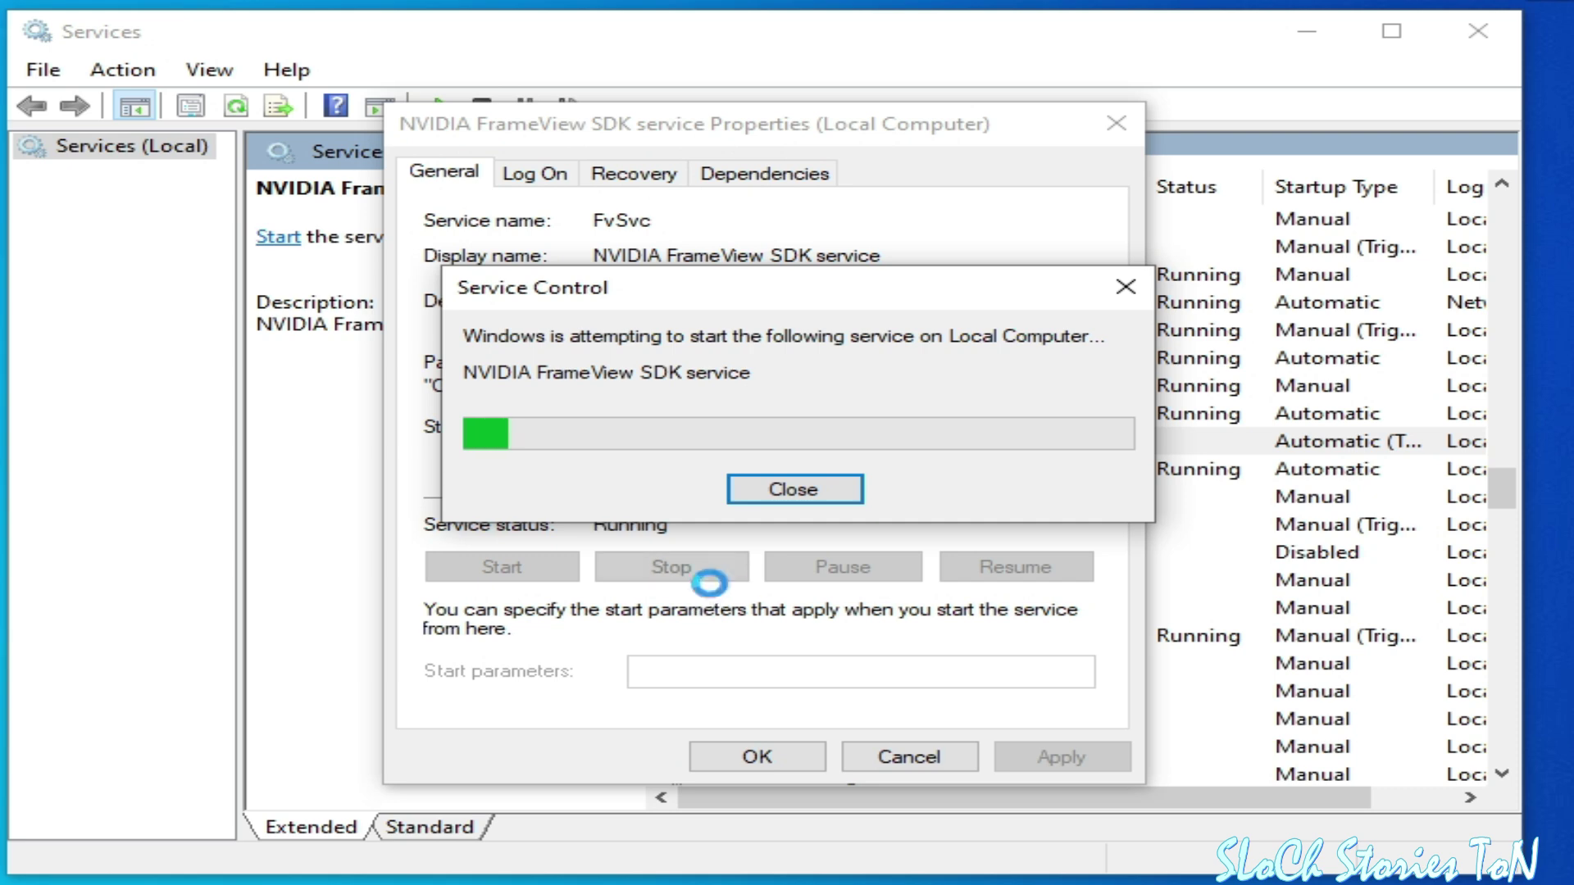
click(751, 754)
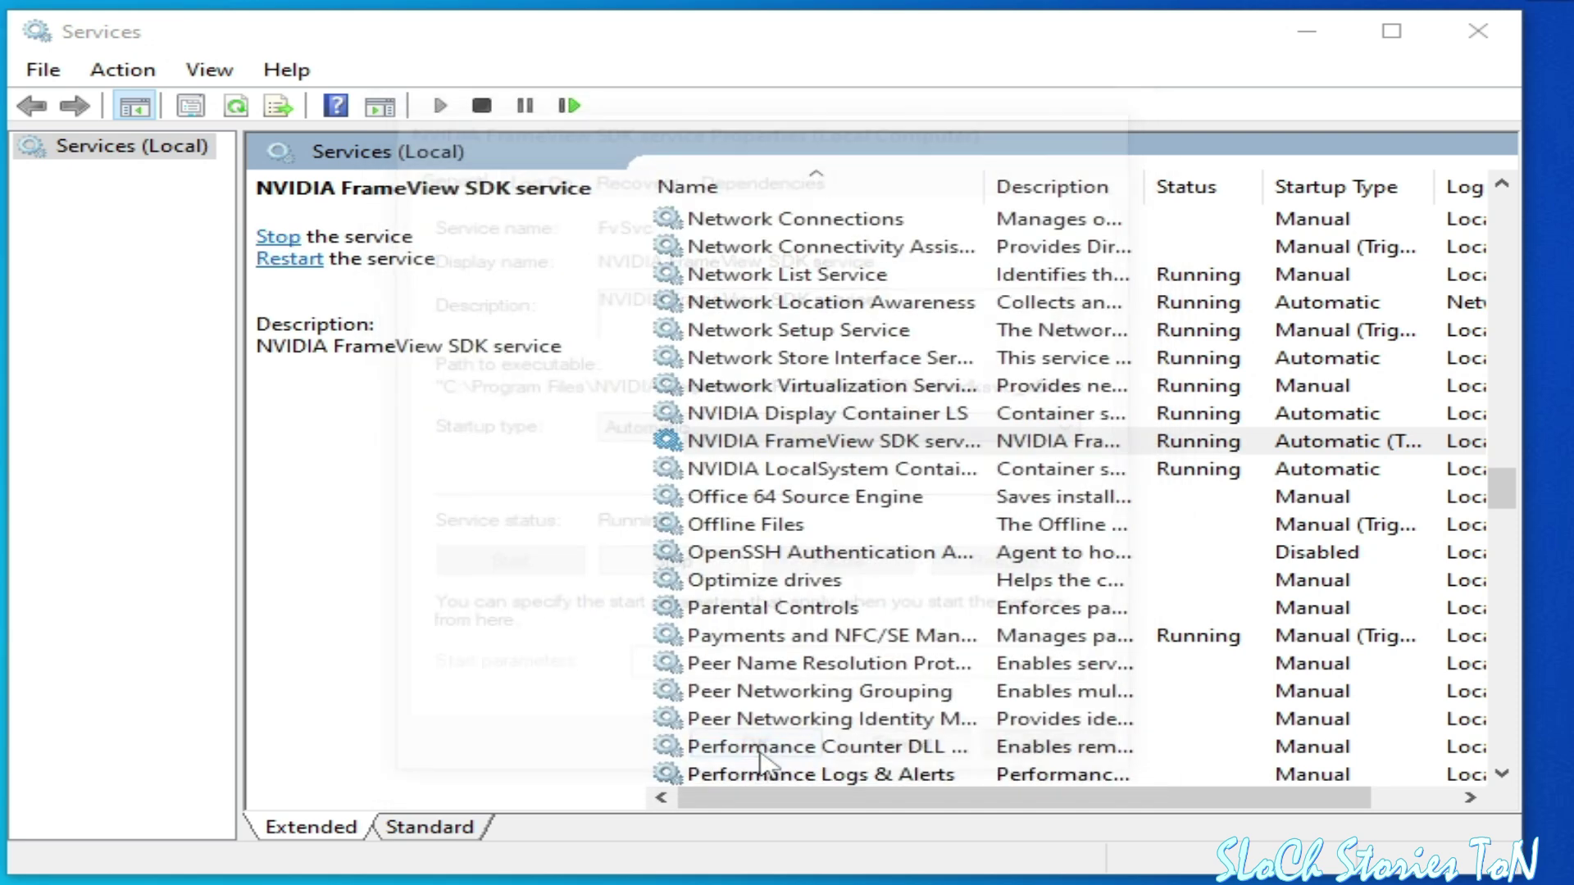
- Keep NVIDIA Display Container LS on Automatic startup, then close the Services window
right_click(810, 414)
click(907, 693)
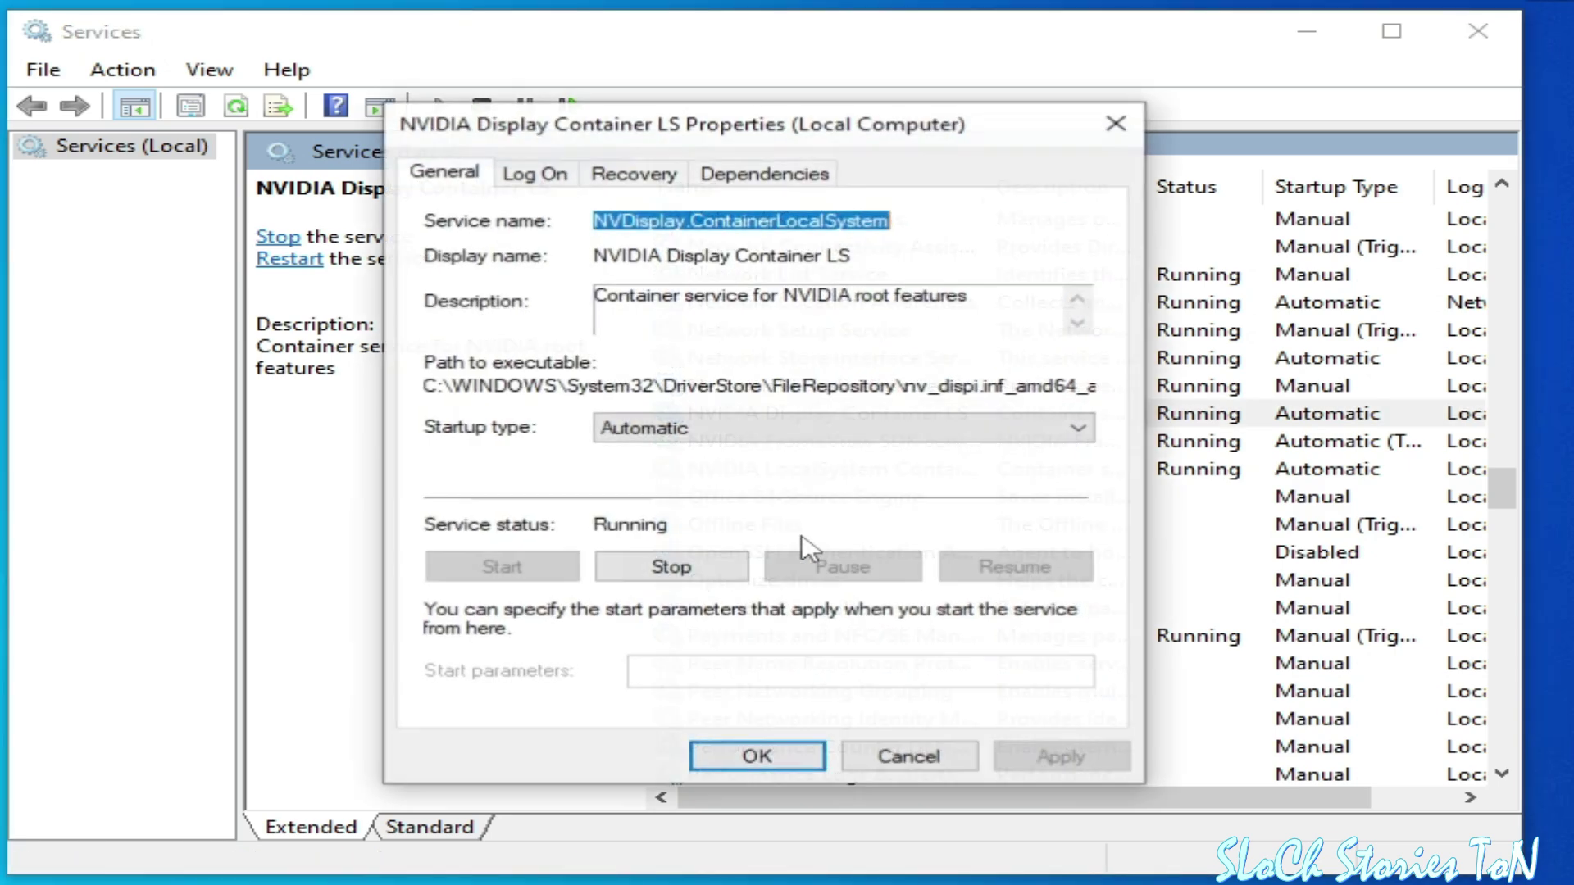
click(734, 429)
click(804, 473)
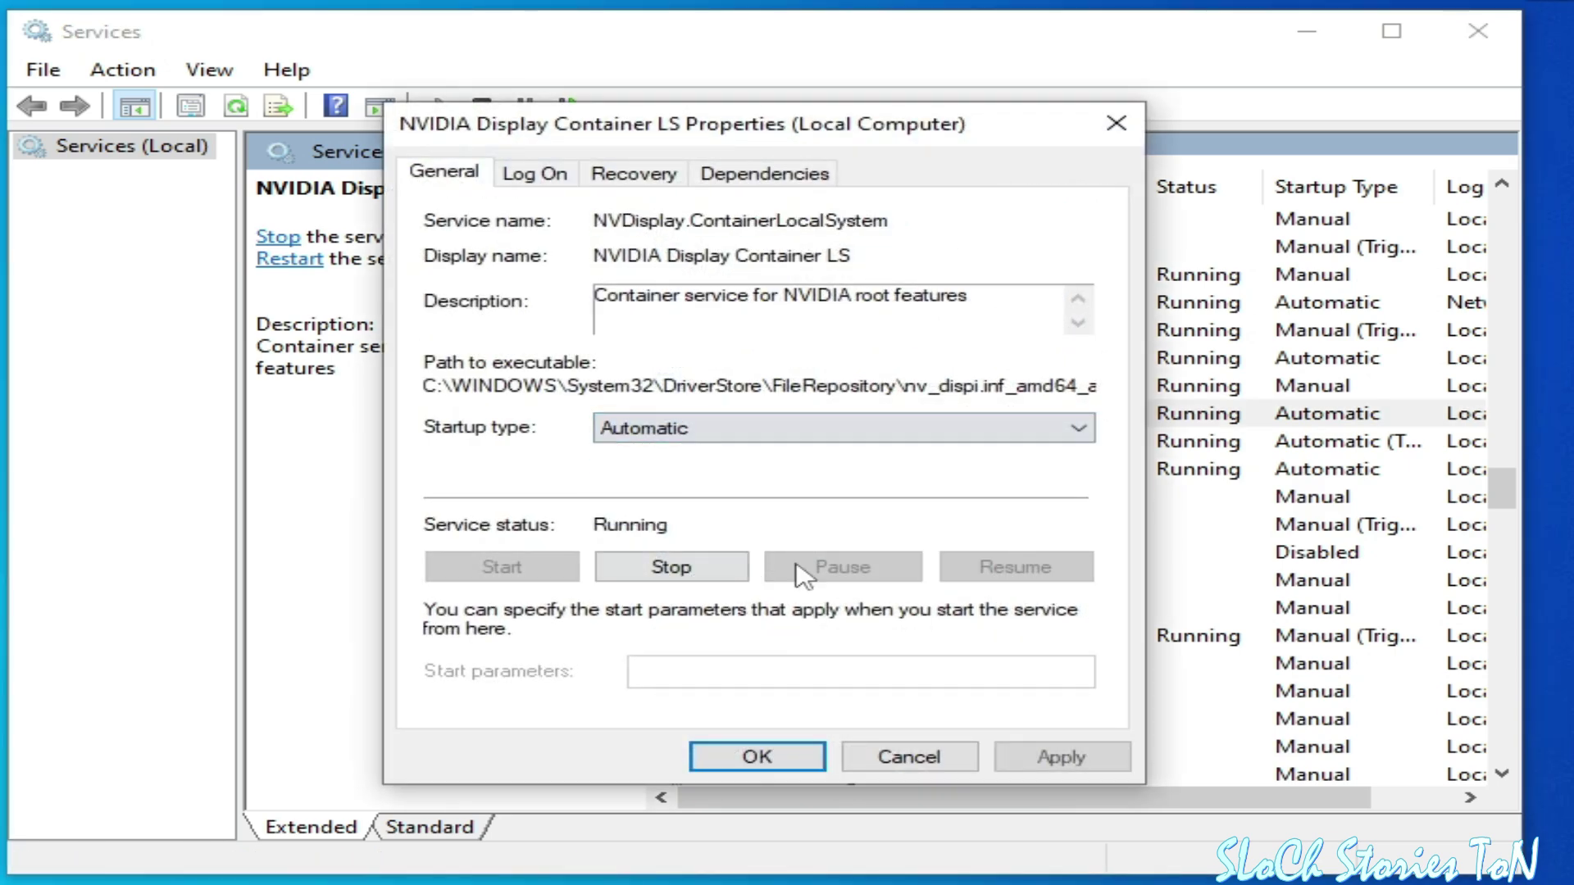
click(1092, 759)
click(799, 758)
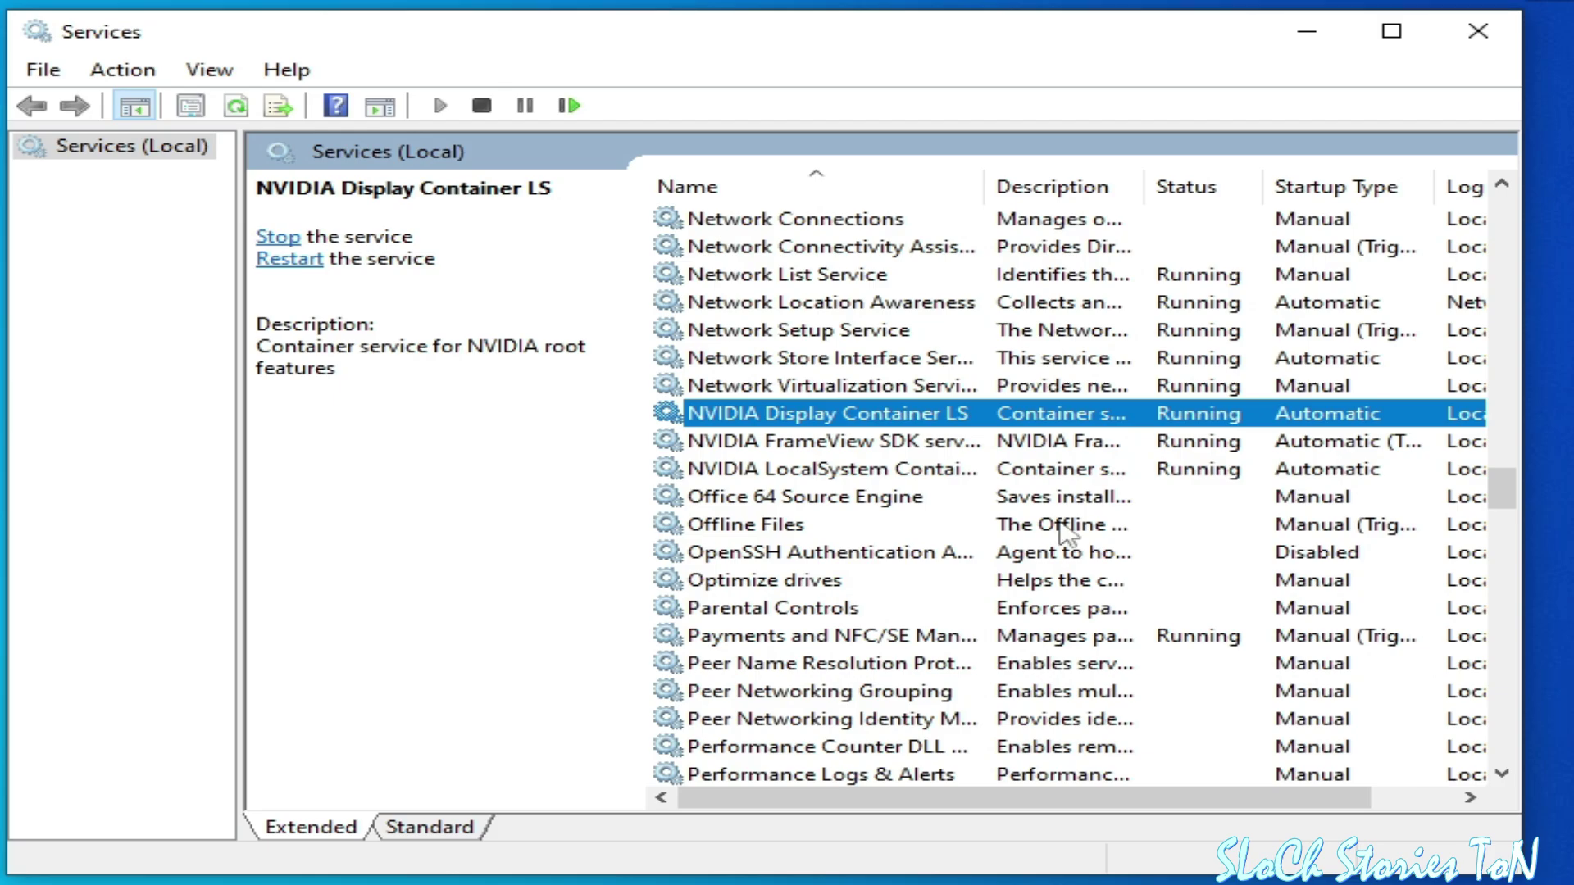
click(1478, 30)
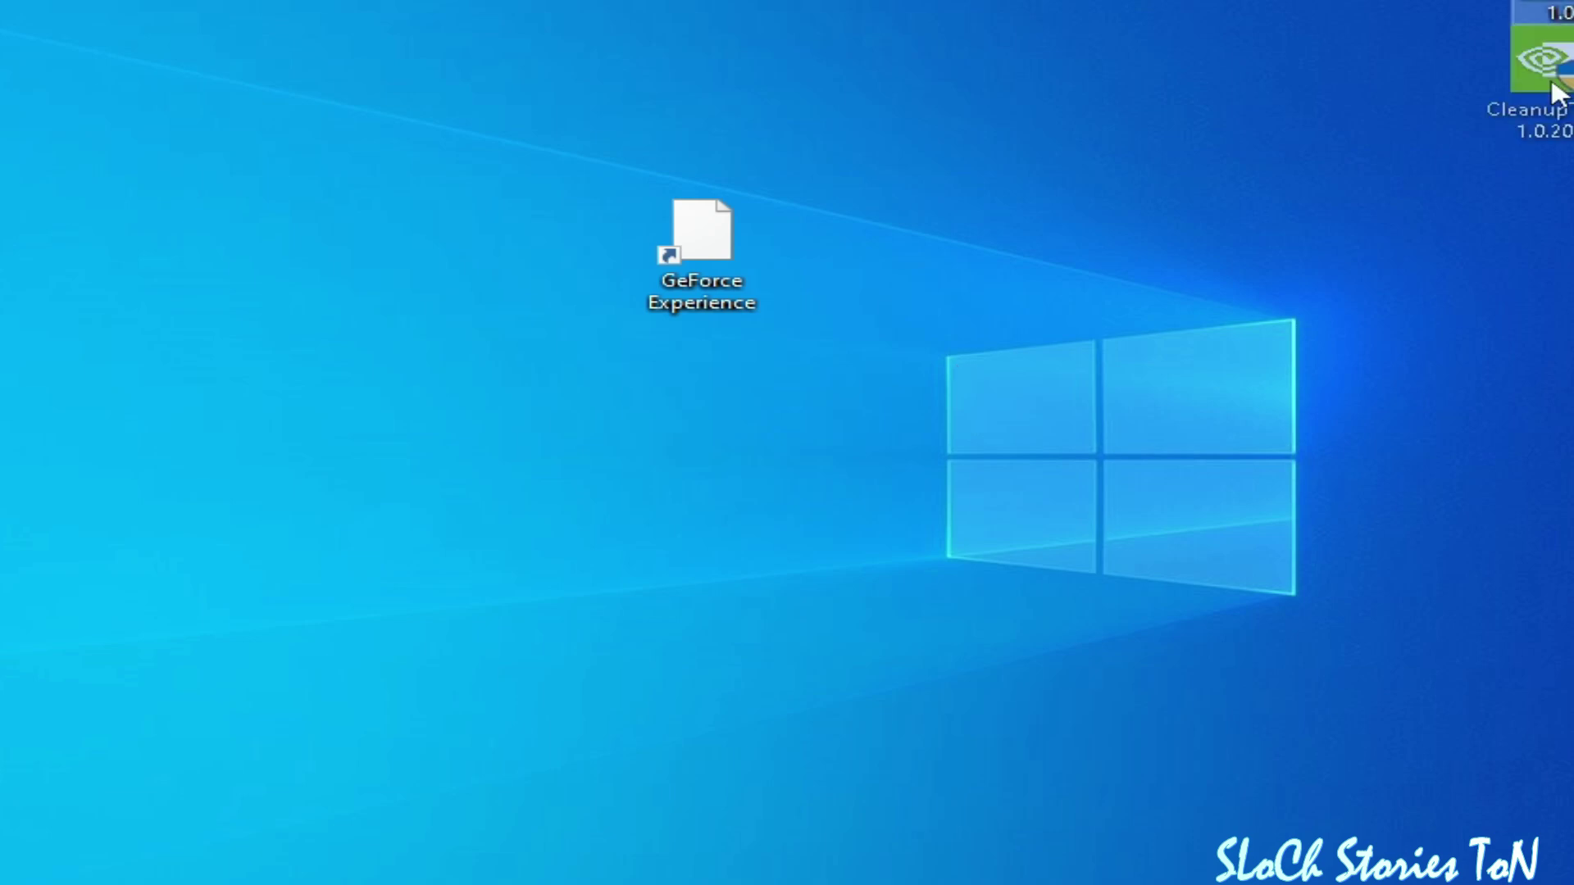
- Run the NVIDIA Cleanup Tool from the desktop to wipe all NVIDIA software and drivers
drag(1516, 87, 1017, 385)
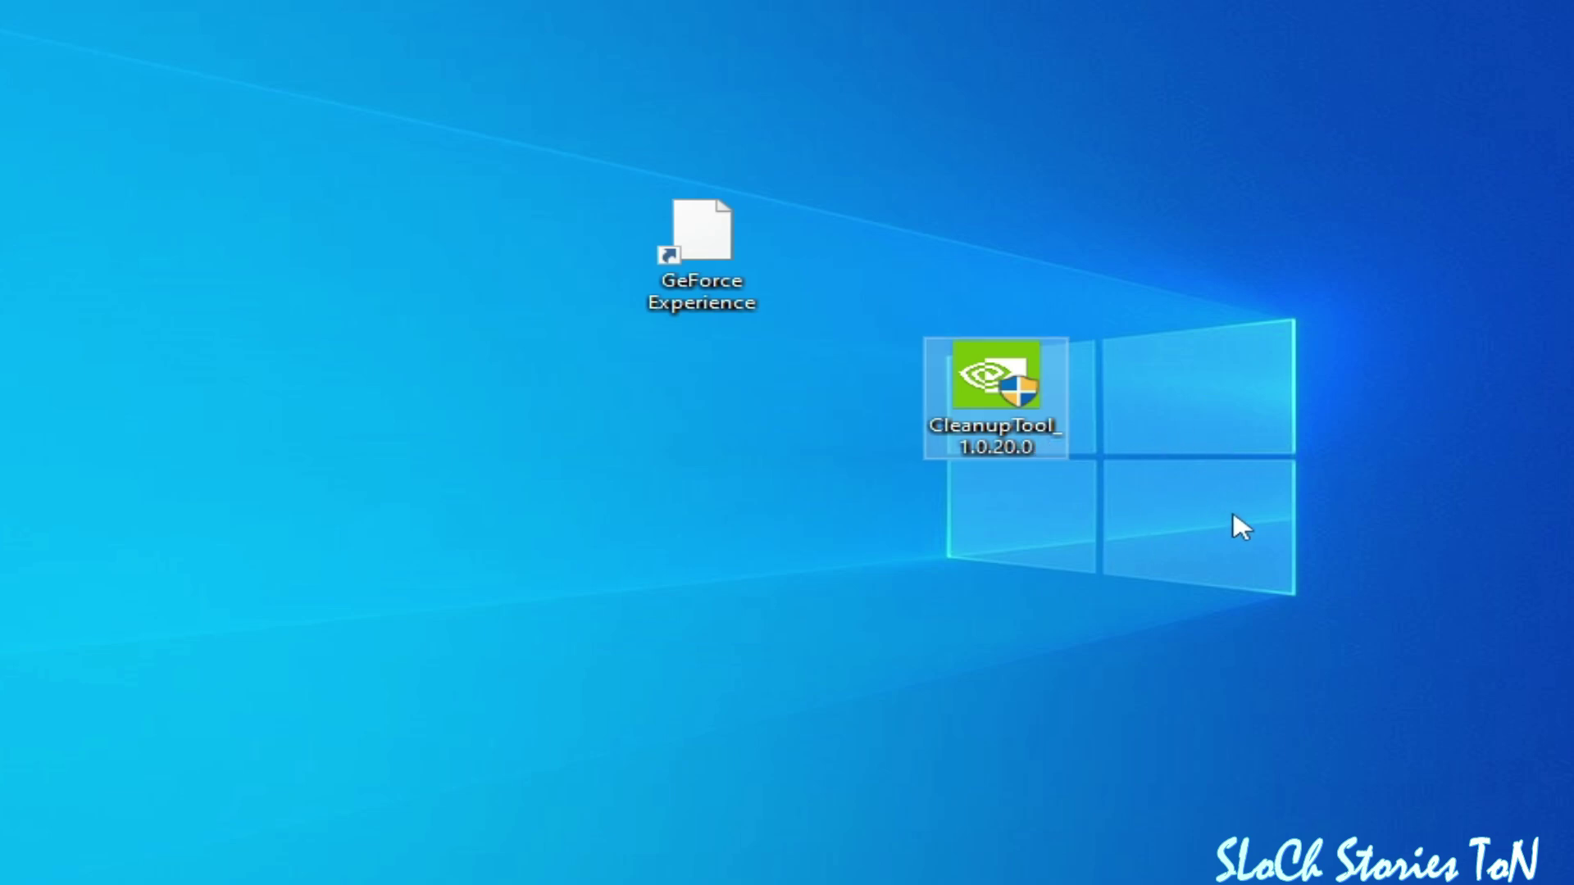
right_click(1009, 440)
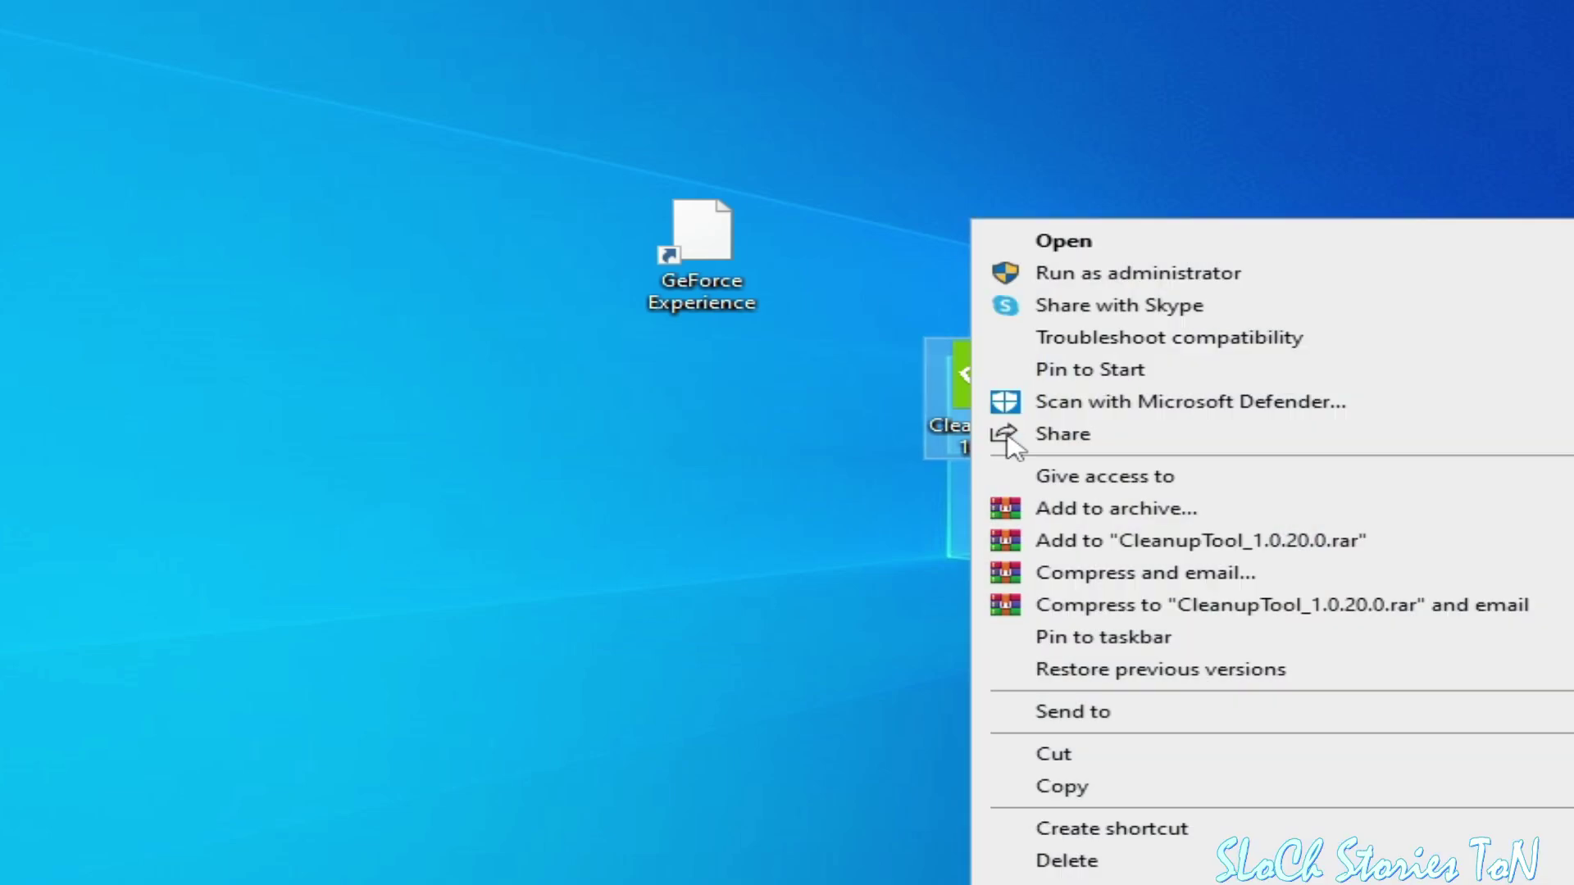
click(1091, 244)
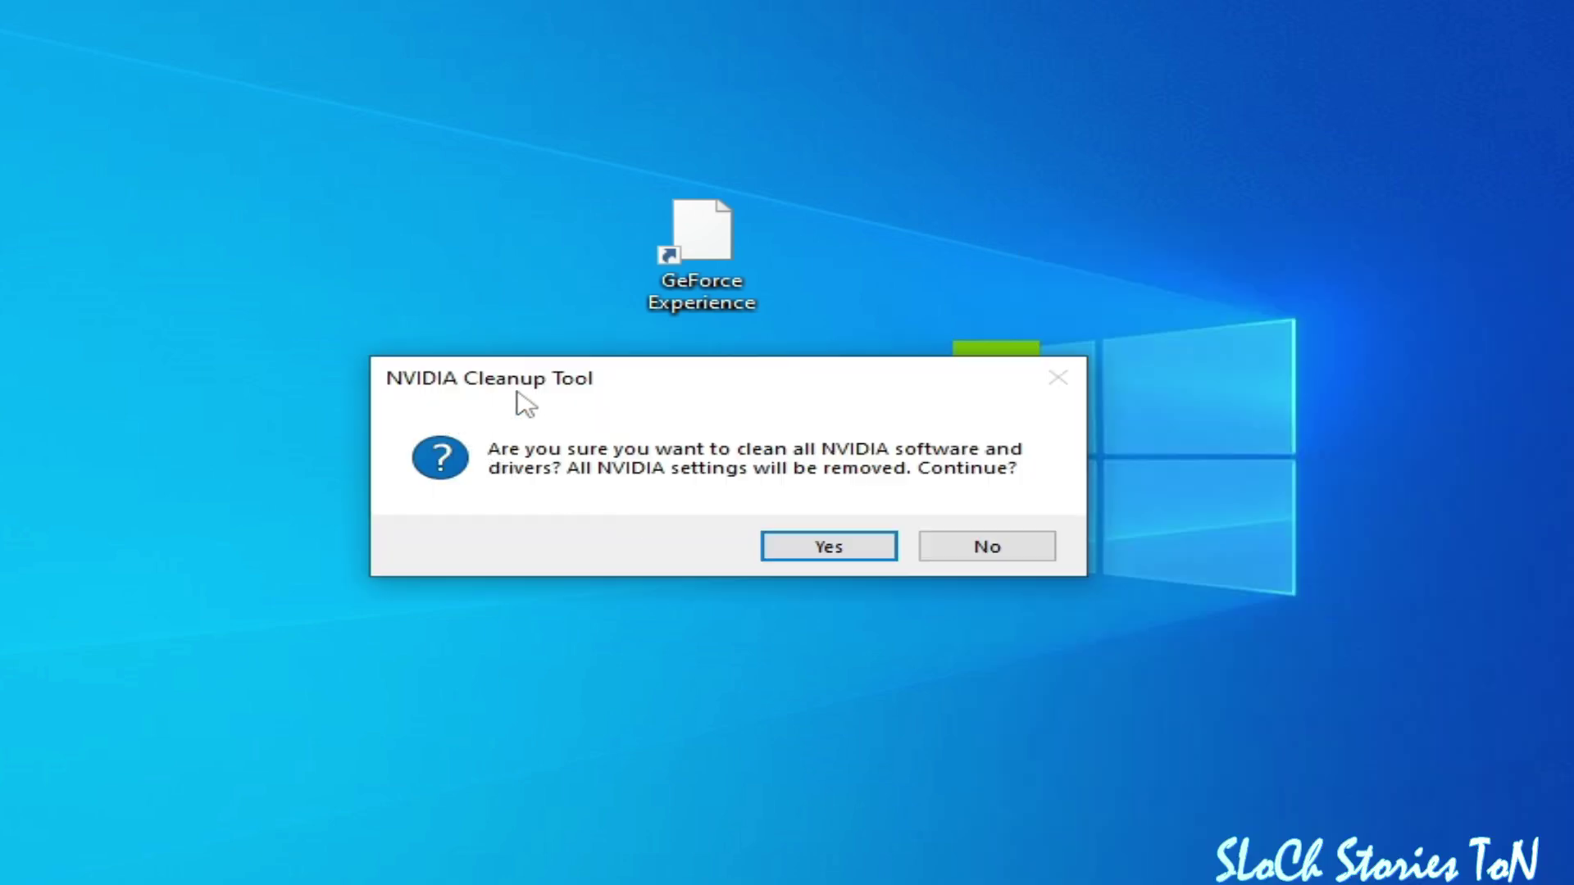
click(829, 546)
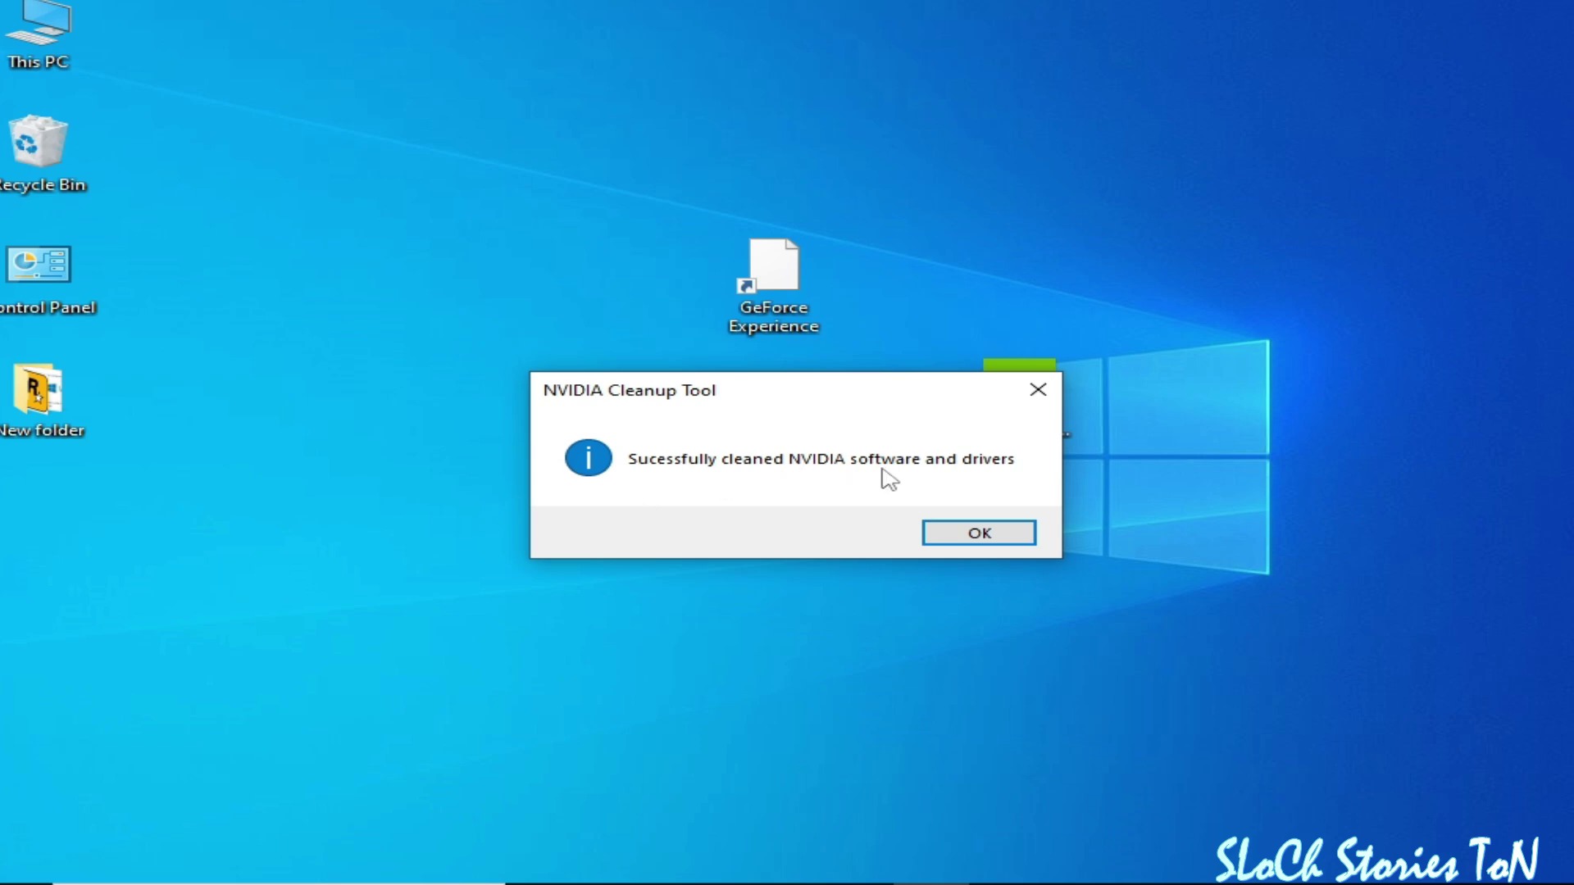
click(994, 531)
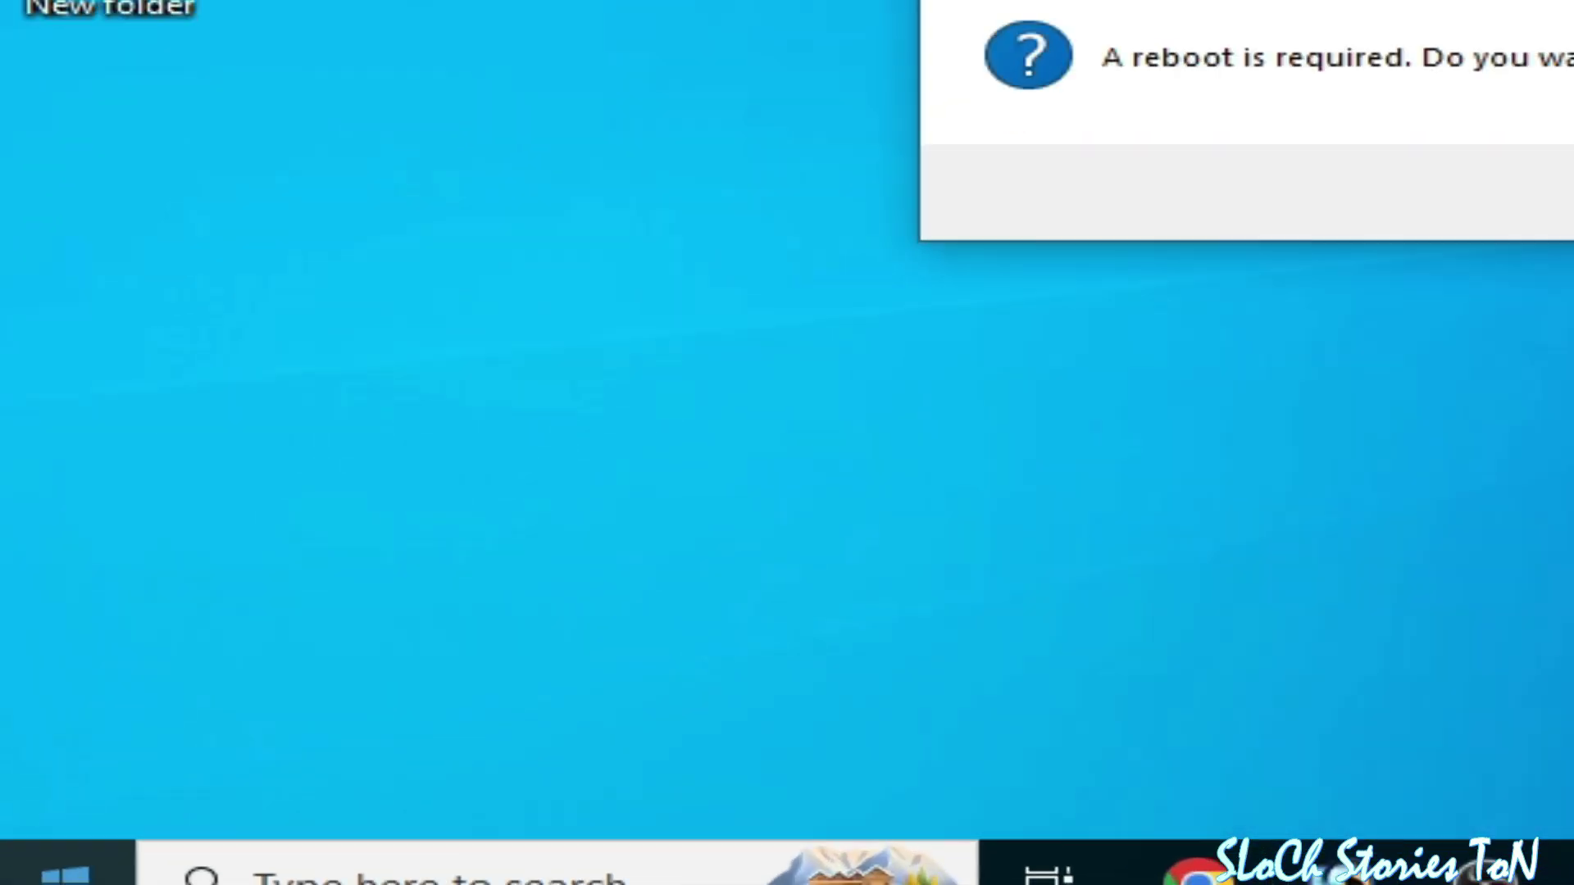
- Restart the computer from the Start menu's Power options
click(32, 882)
click(165, 657)
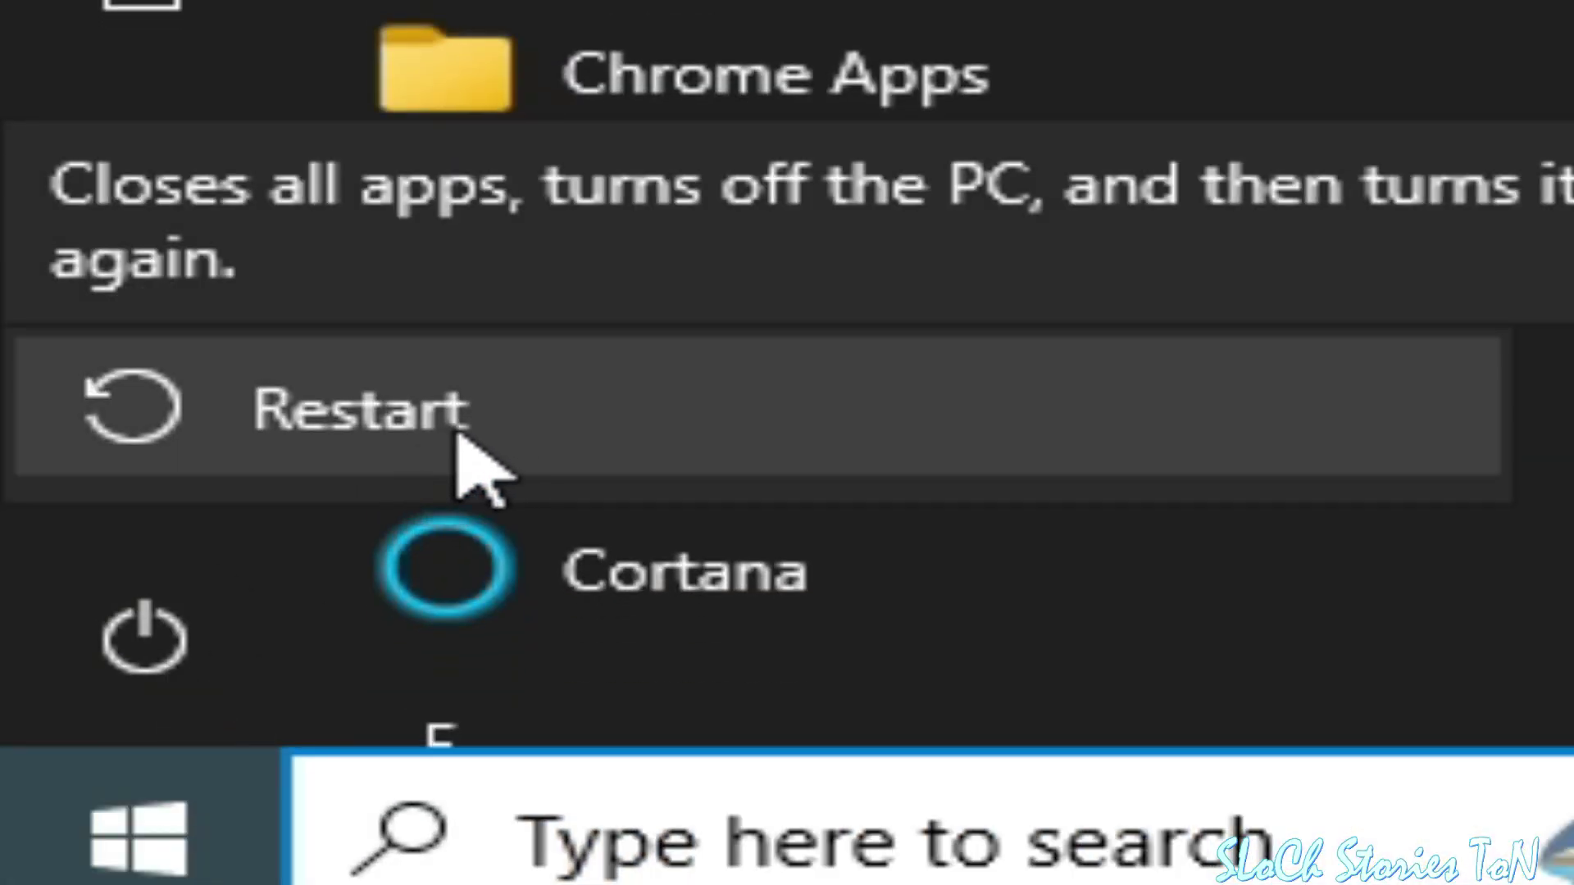
click(460, 439)
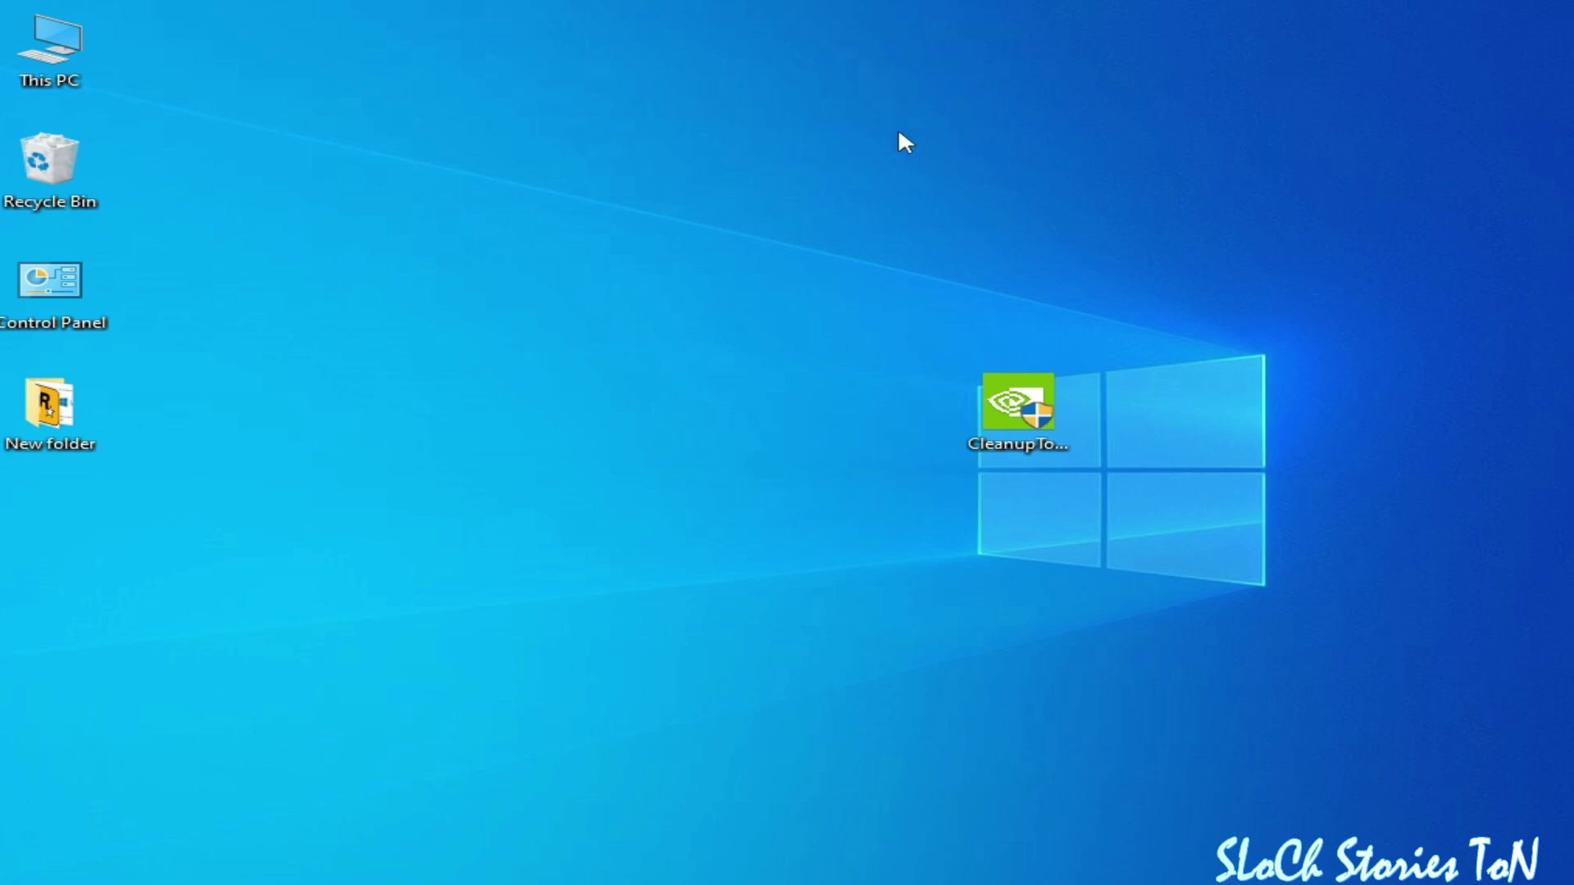
- Check C:\Program Files and Program Files (x86) for leftover NVIDIA folders, then close Explorer
double_click(83, 65)
click(634, 666)
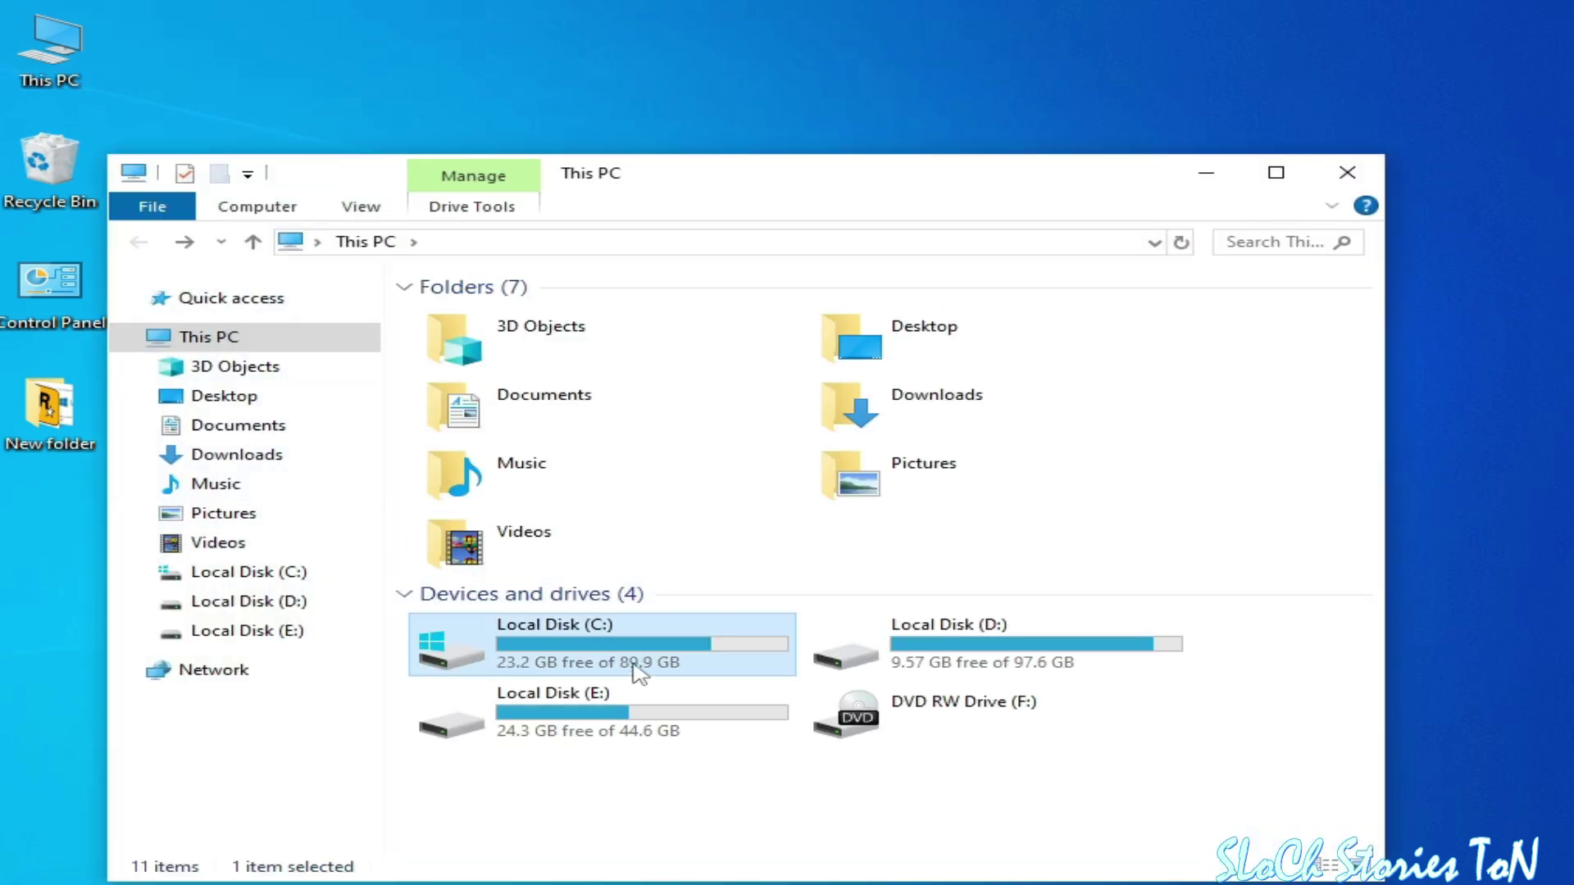
double_click(577, 651)
double_click(517, 525)
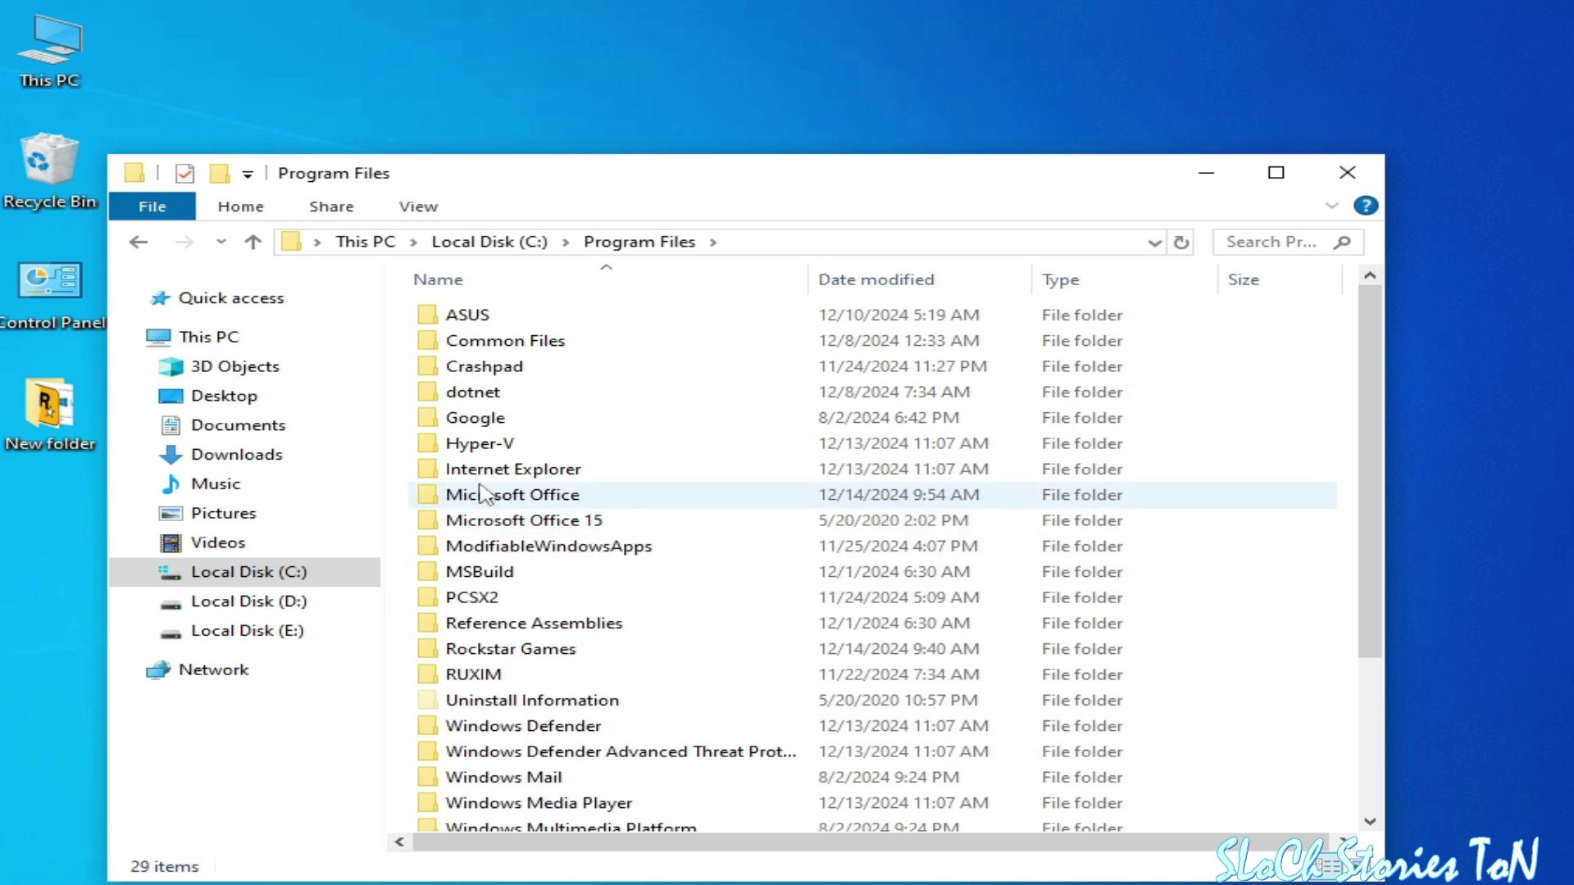
click(139, 241)
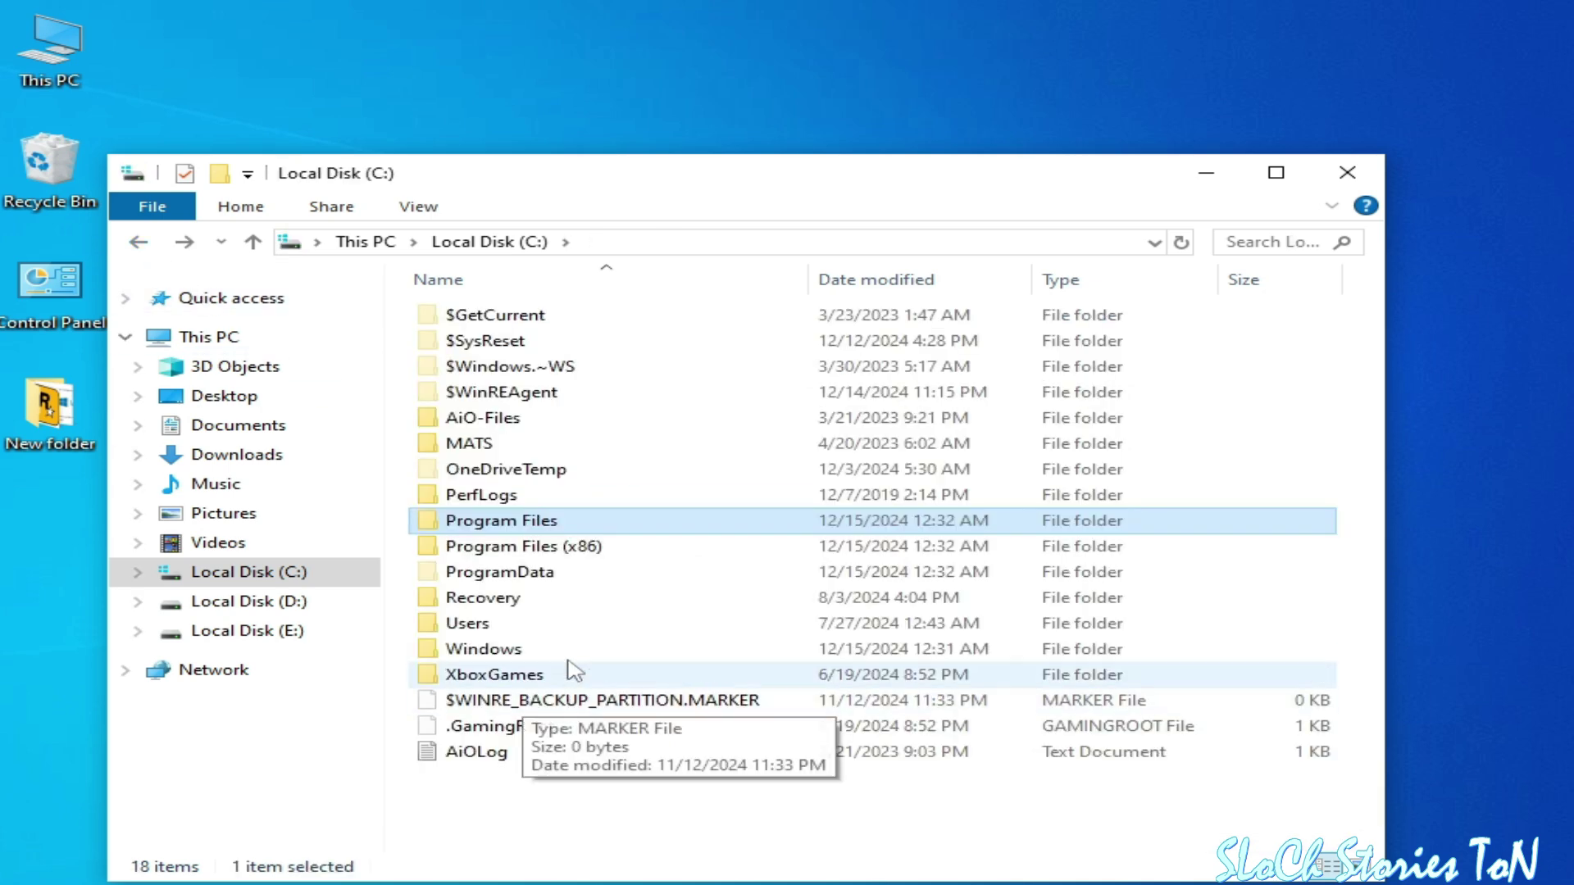
double_click(555, 547)
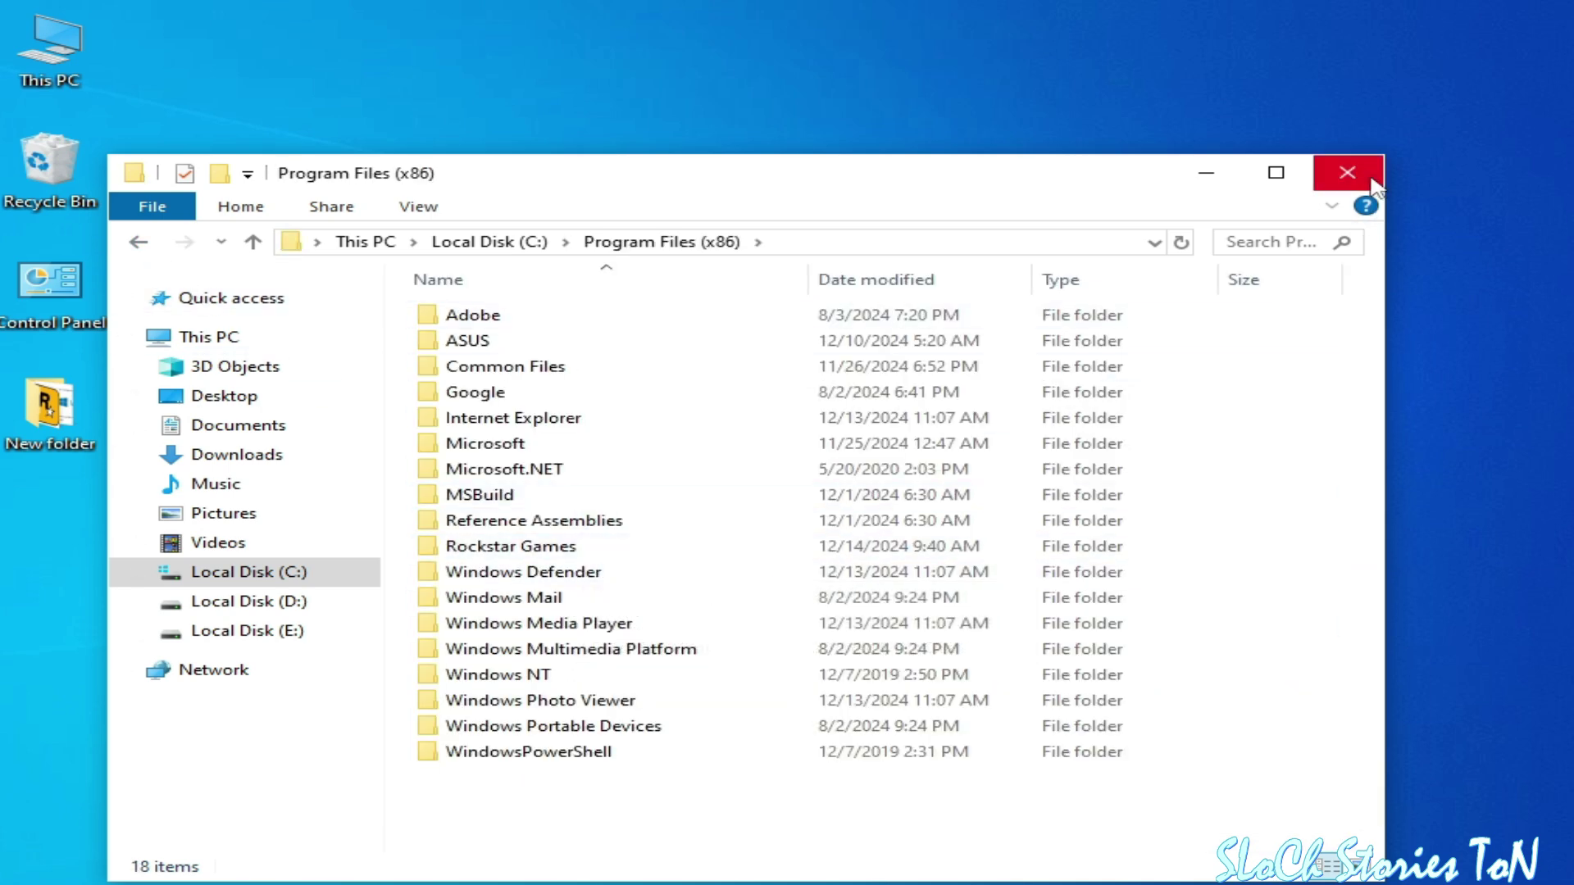
click(1347, 172)
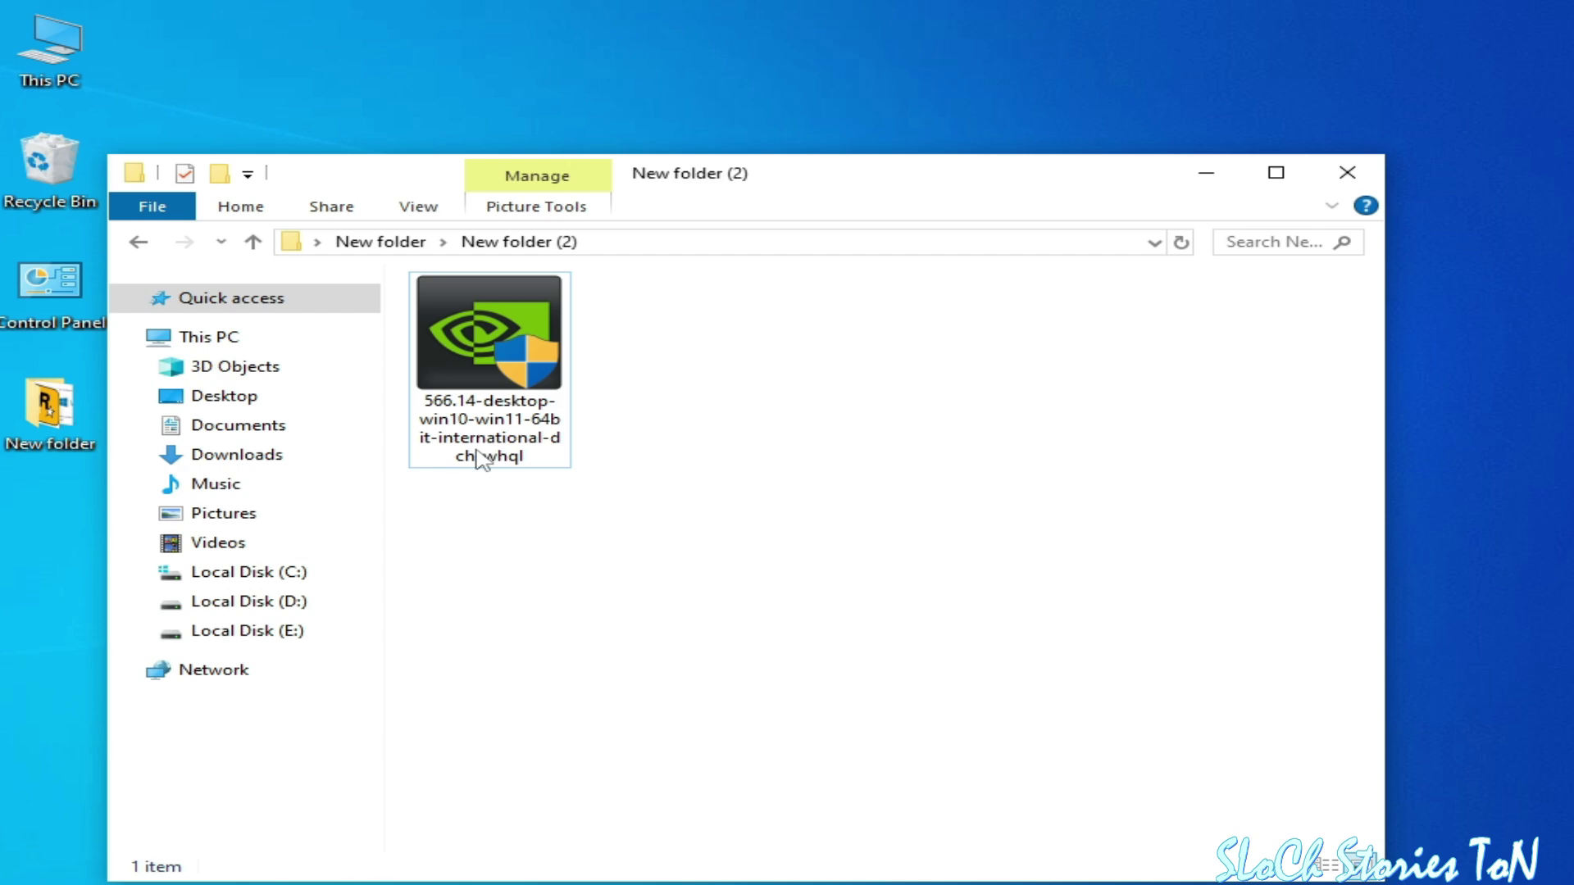
- Run the 566.14 driver package as administrator and accept the default extraction folder
click(479, 443)
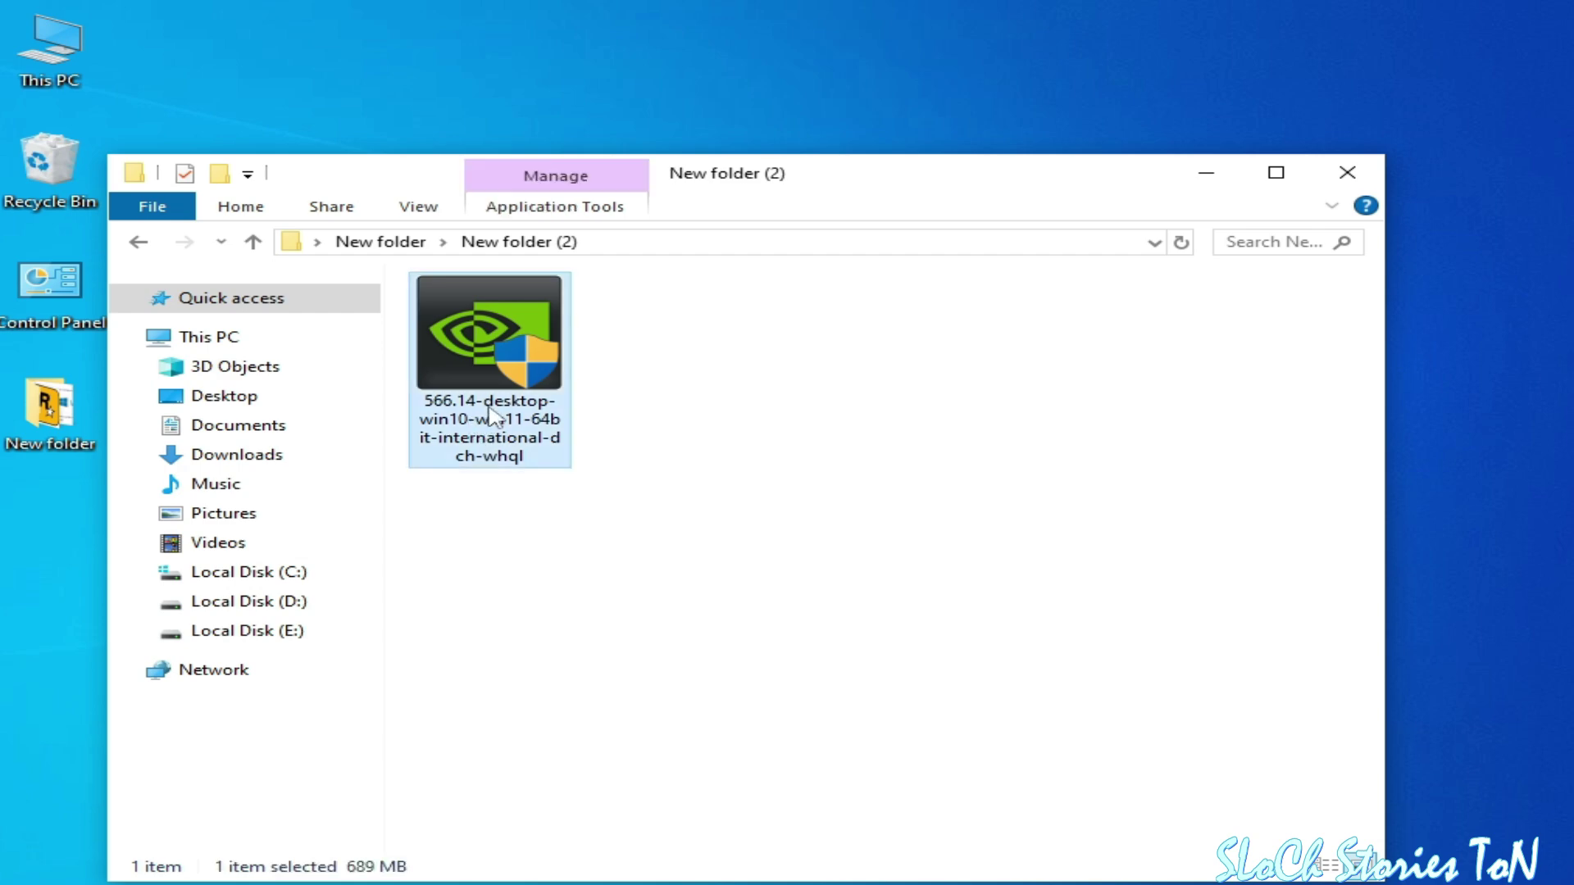
right_click(491, 410)
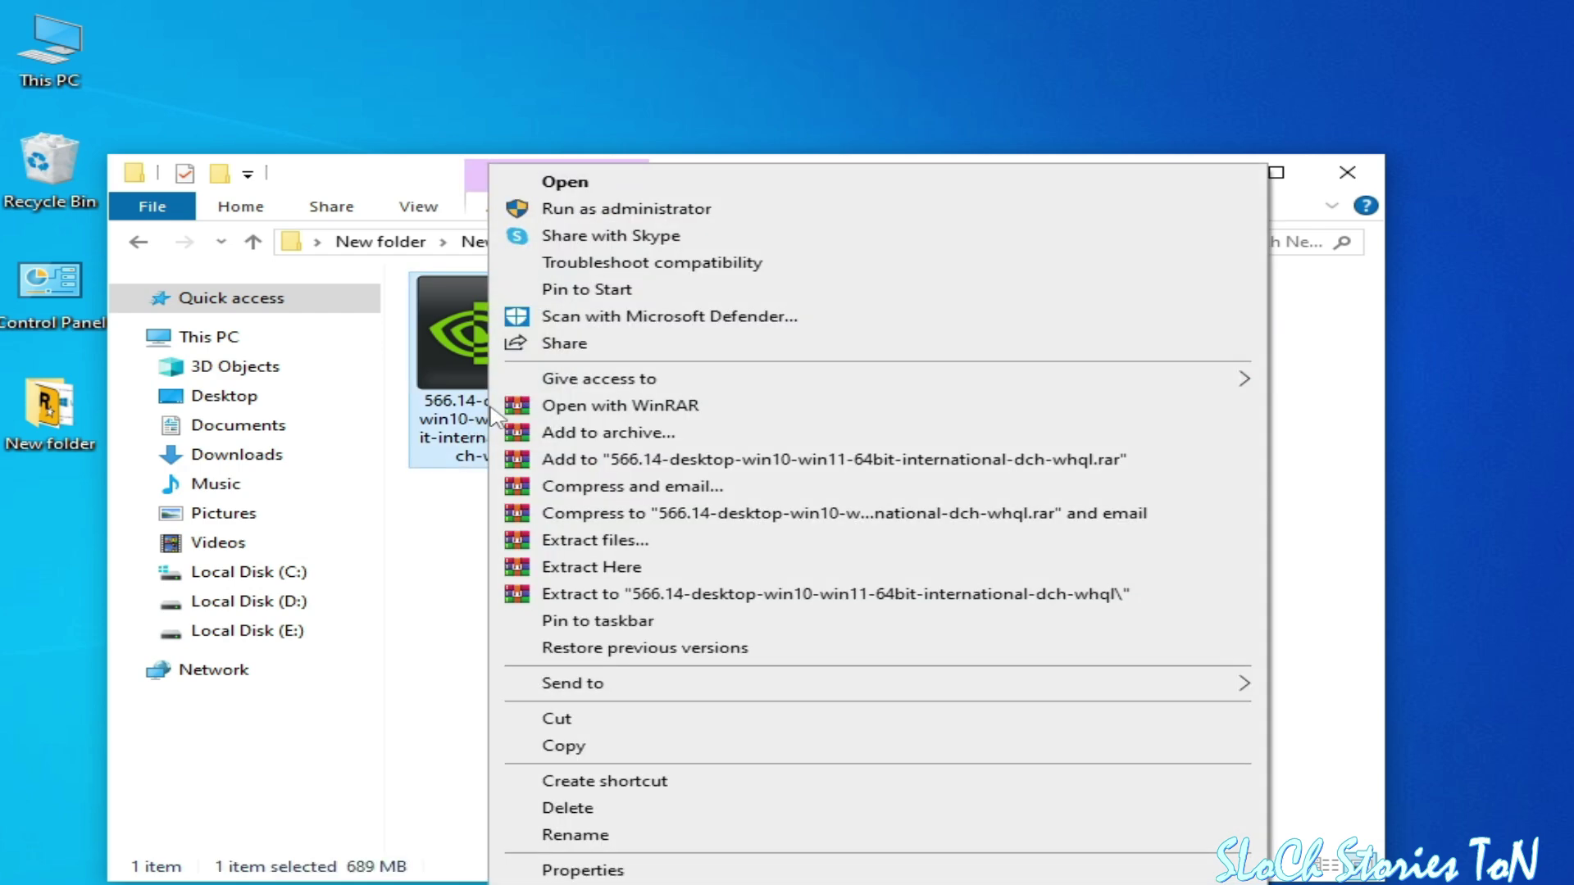
click(600, 213)
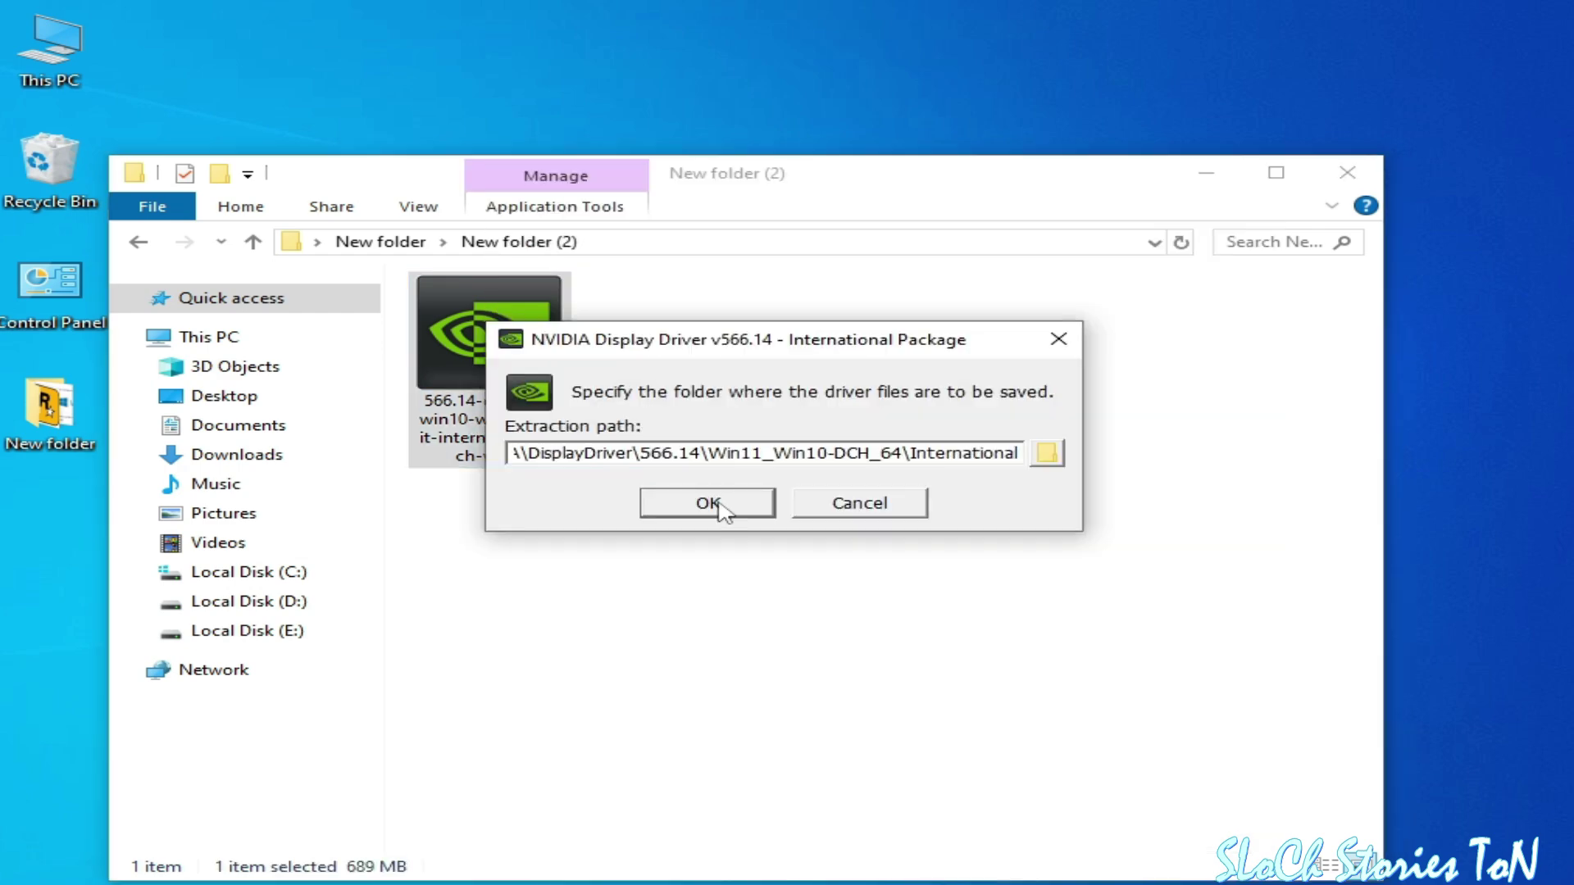
click(719, 506)
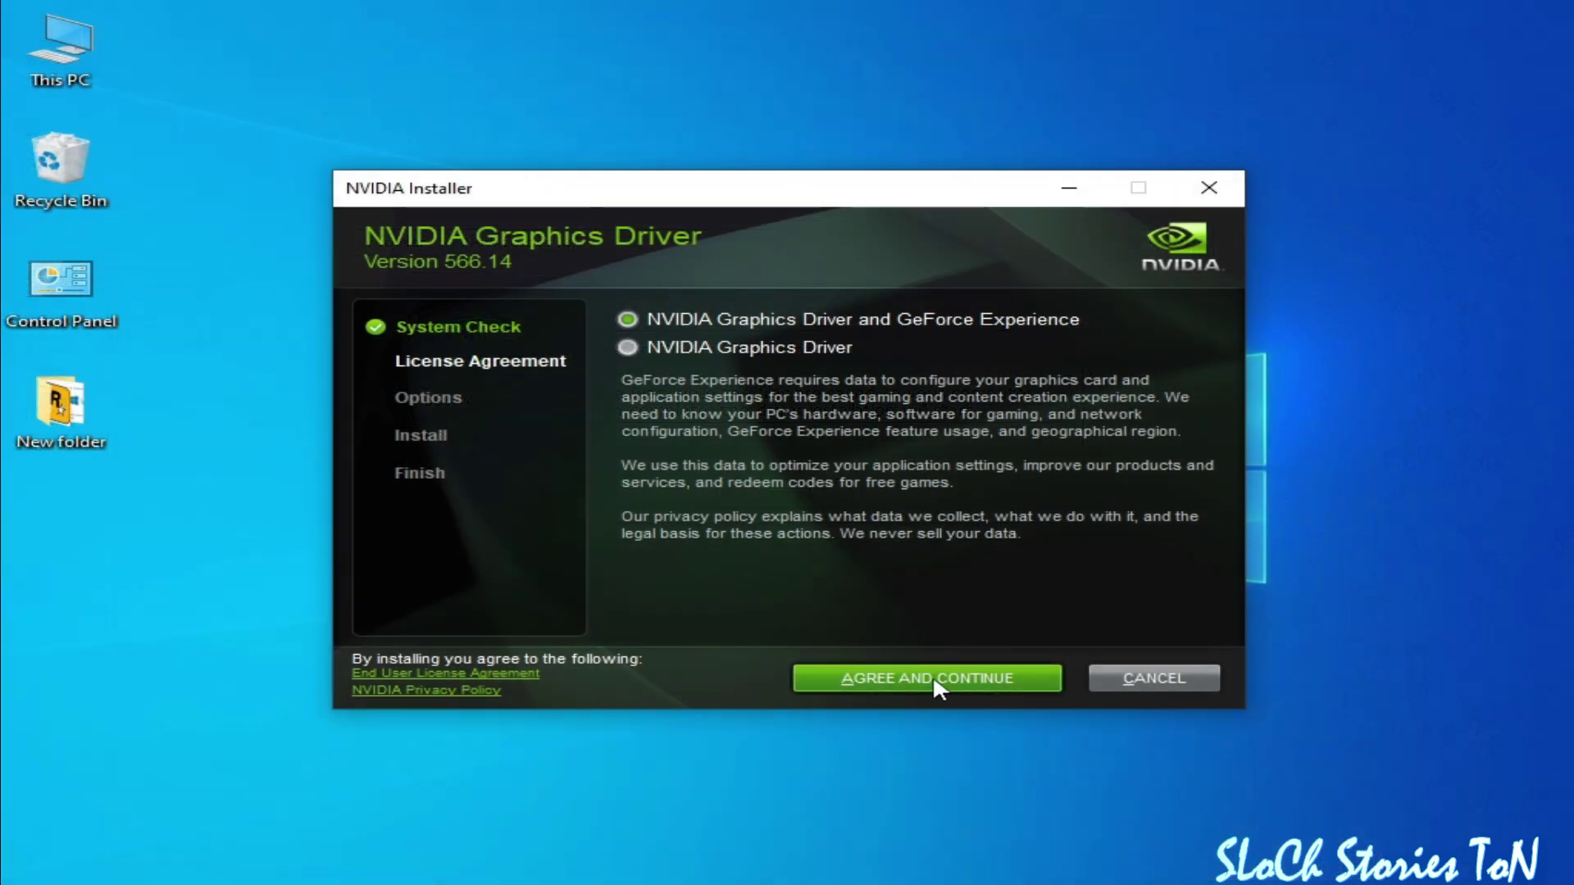
- Accept the licence, choose Custom (Advanced) installation, and enable Perform a clean installation
click(935, 678)
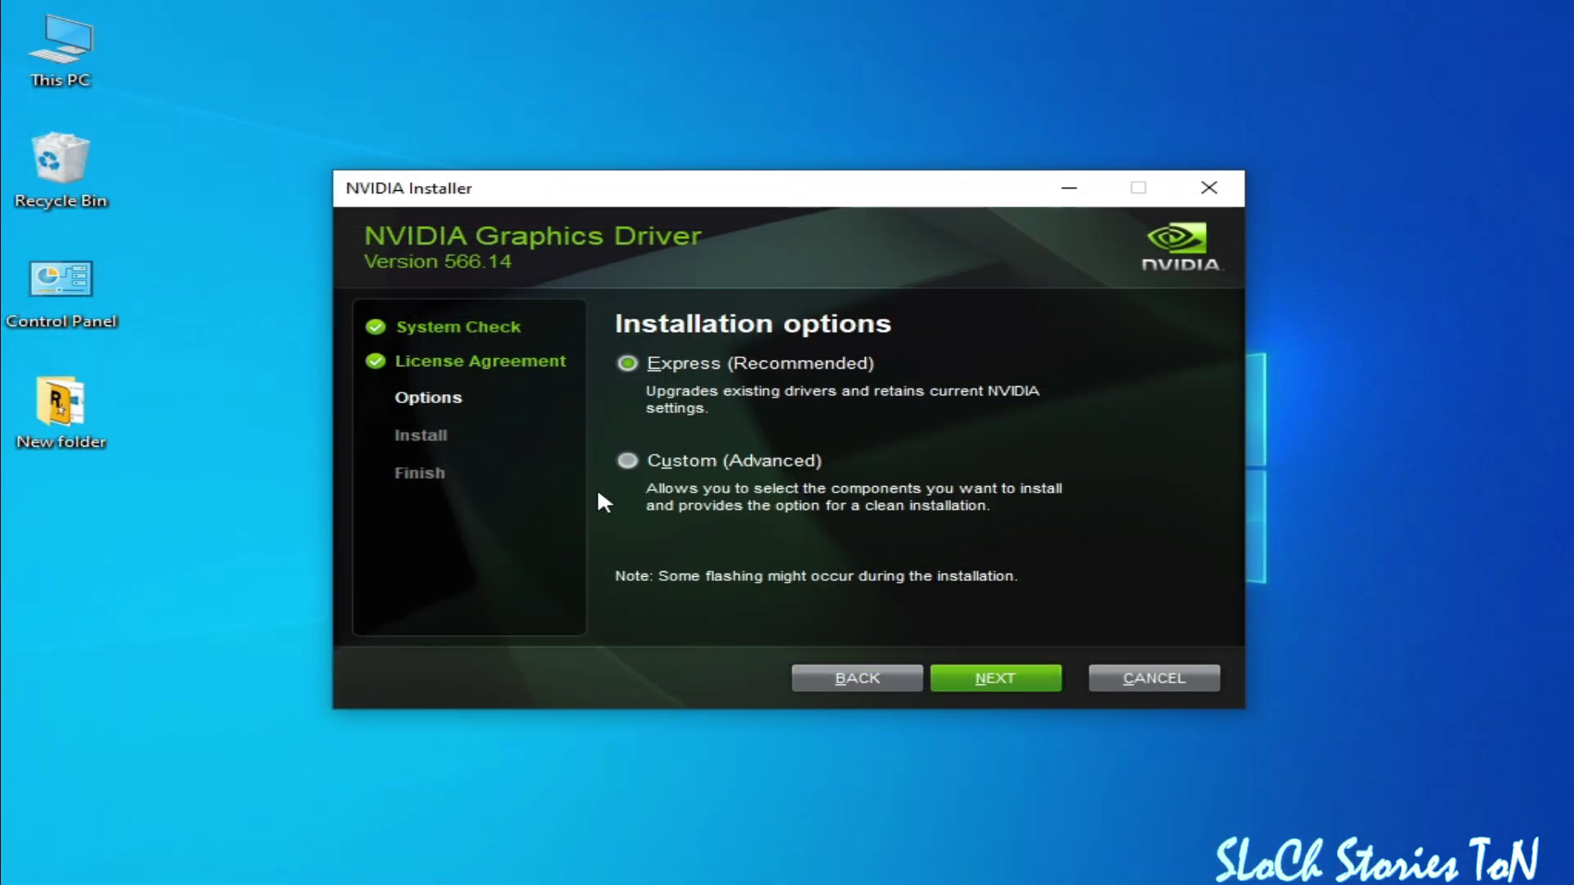
click(633, 460)
click(985, 681)
click(632, 542)
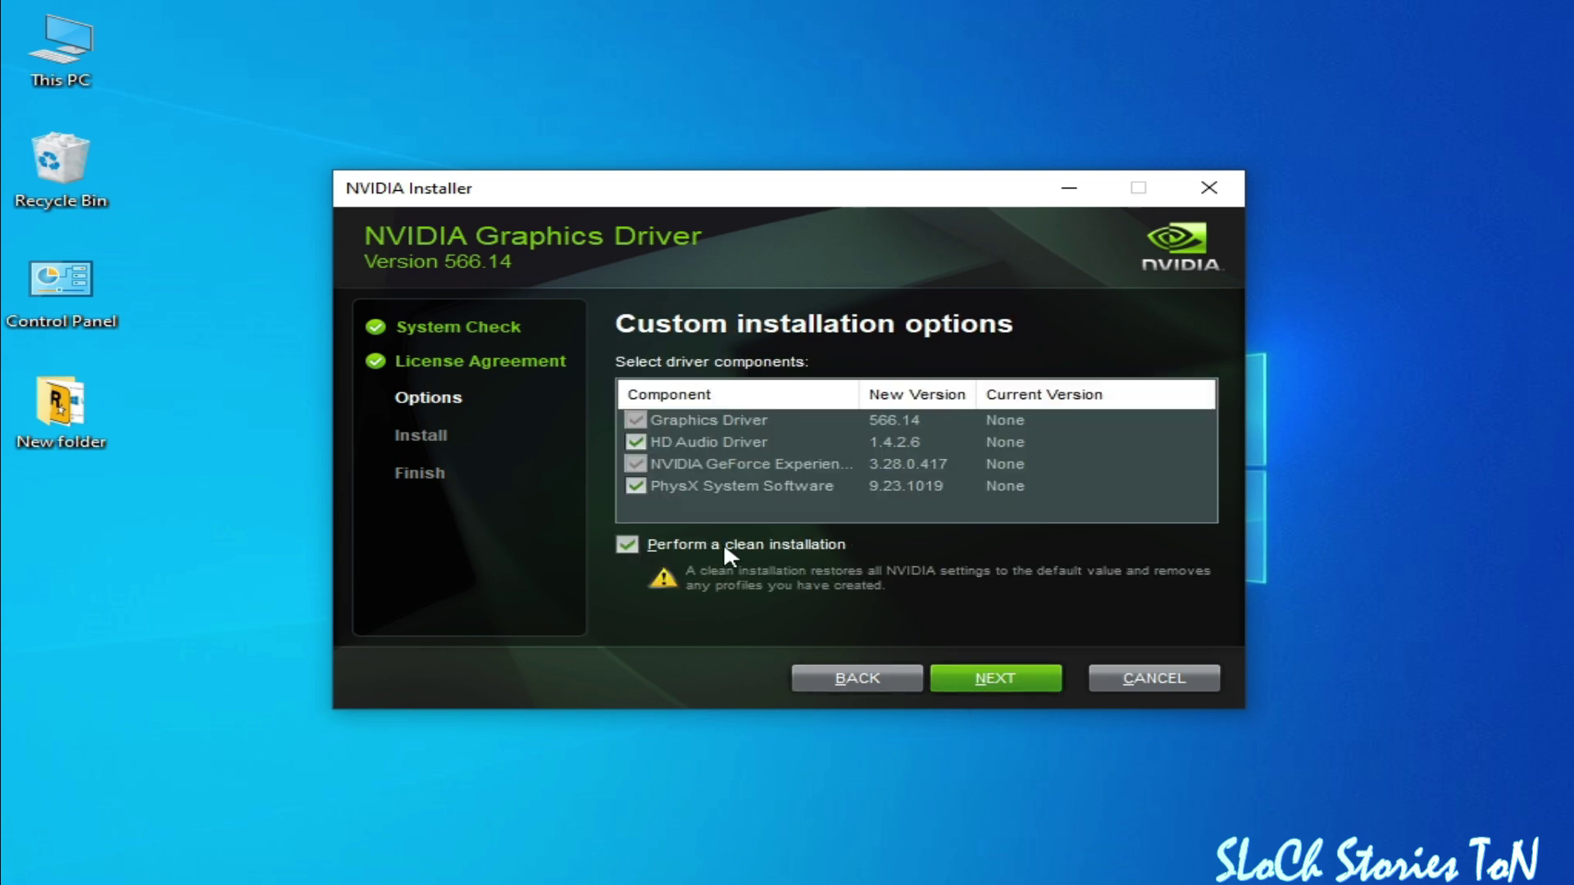